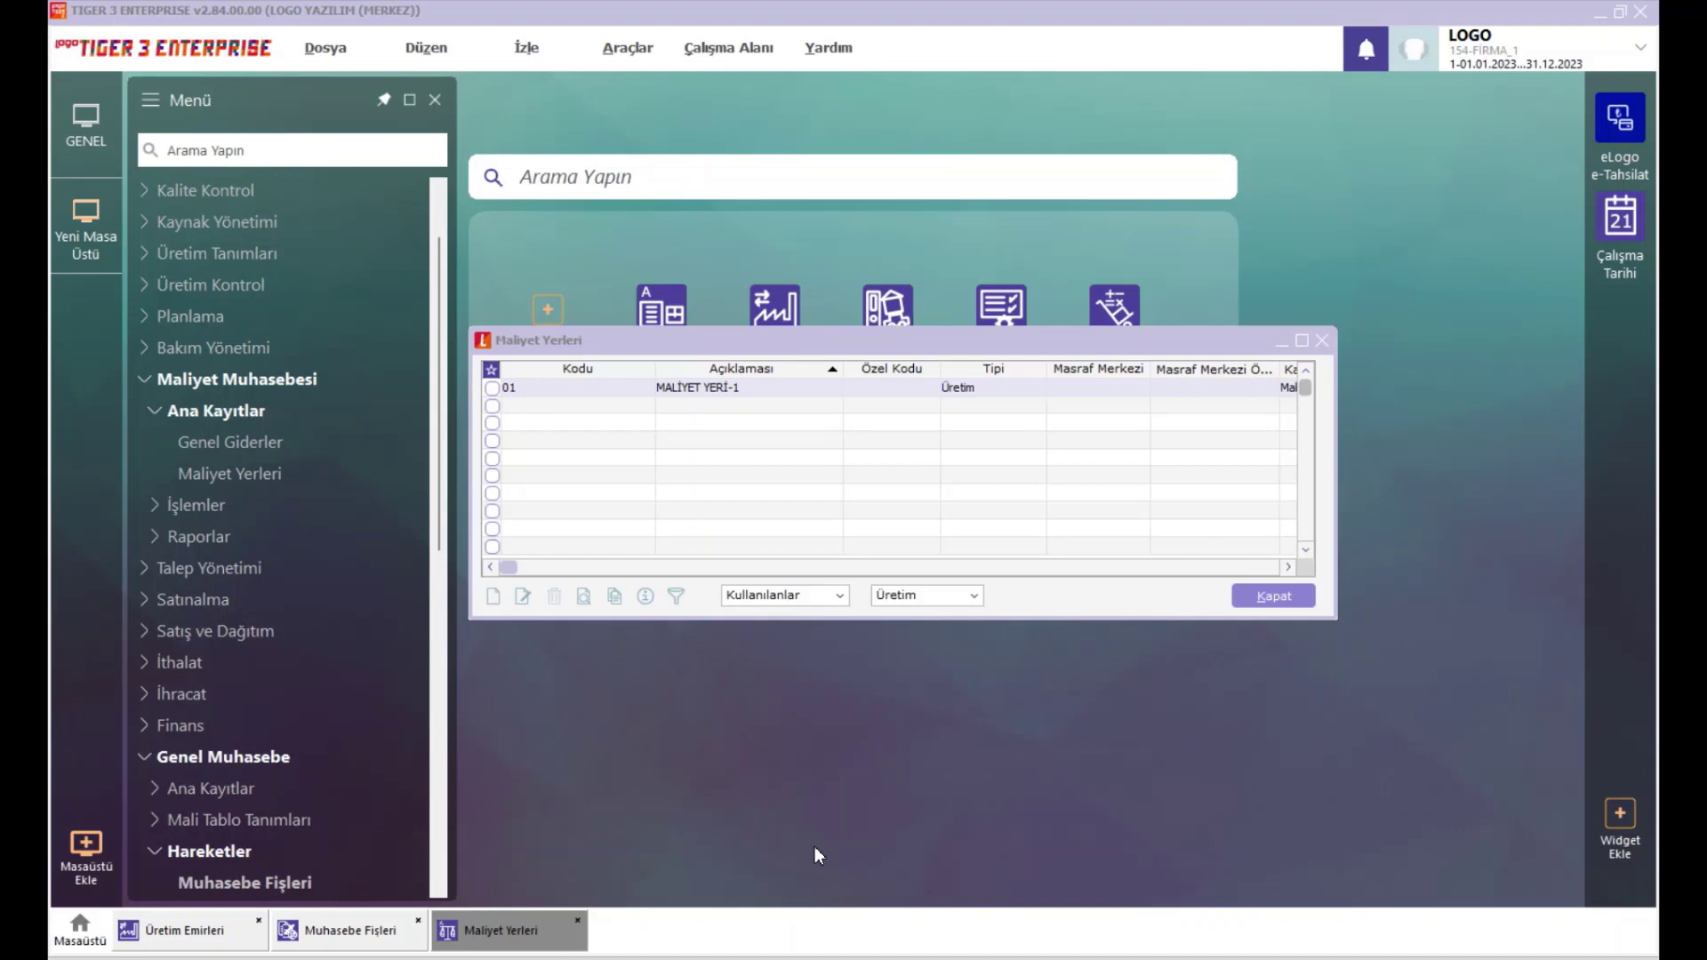
Examine the capacity unit options and general expense lines of cost center MALİYET YERİ-1, and leave the record without saving.
{"action": "left_click", "coordinate": [779, 391]}
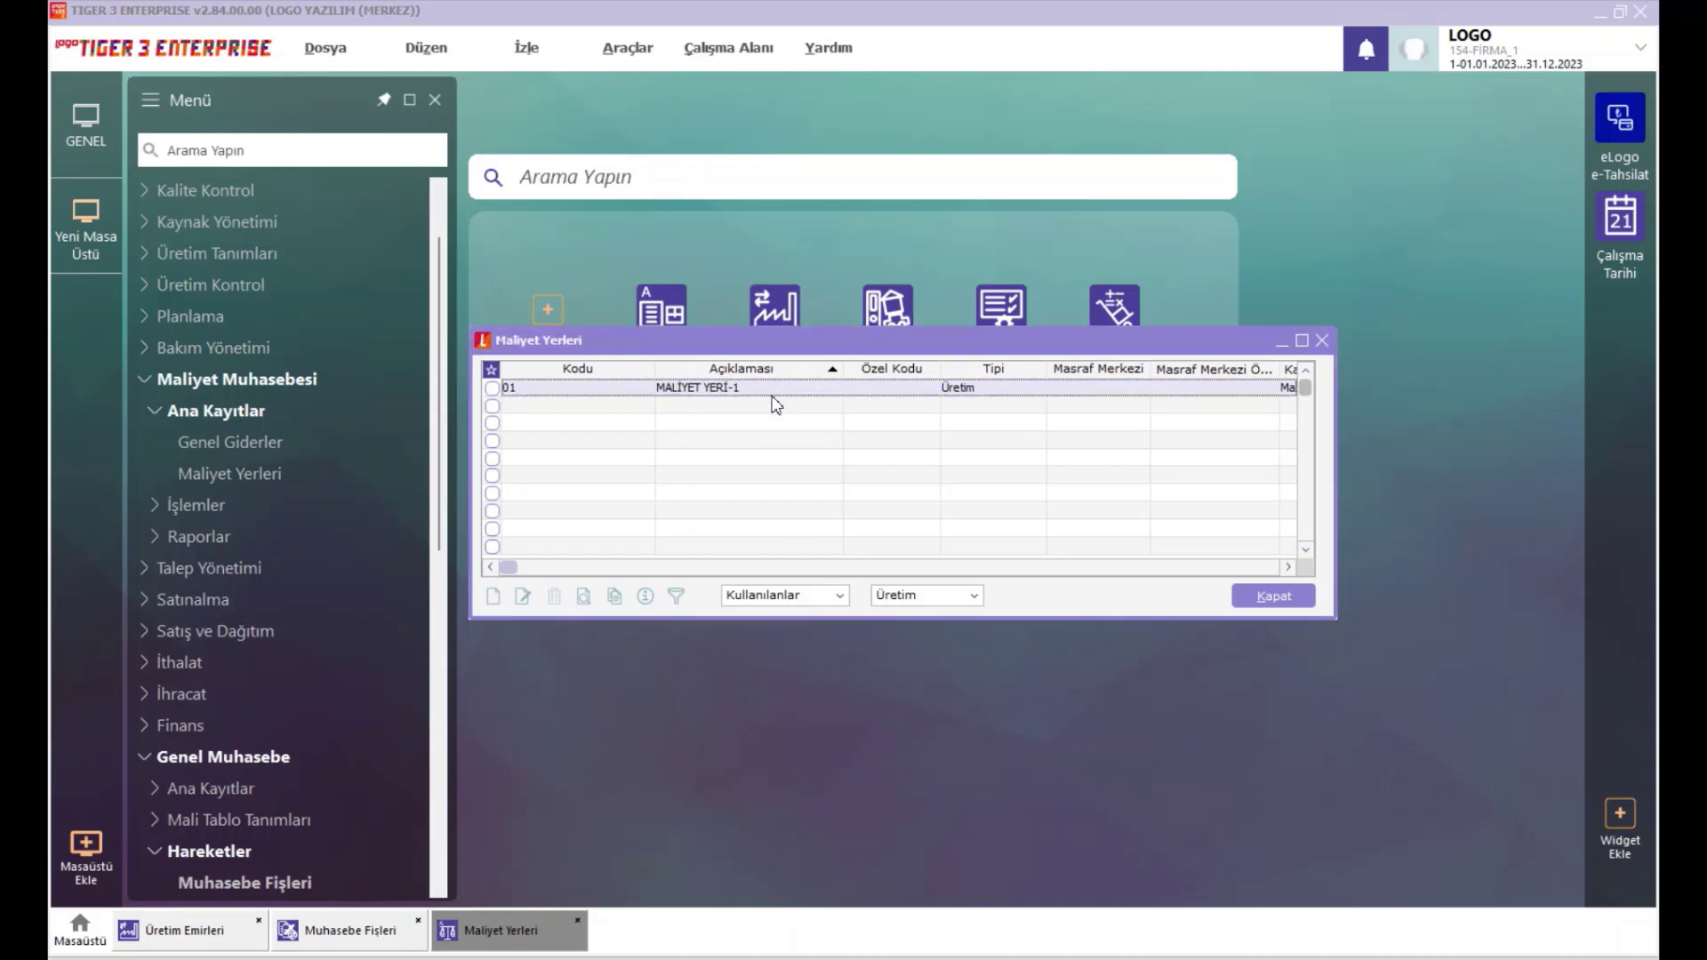
{"action": "double_click", "coordinate": [774, 391]}
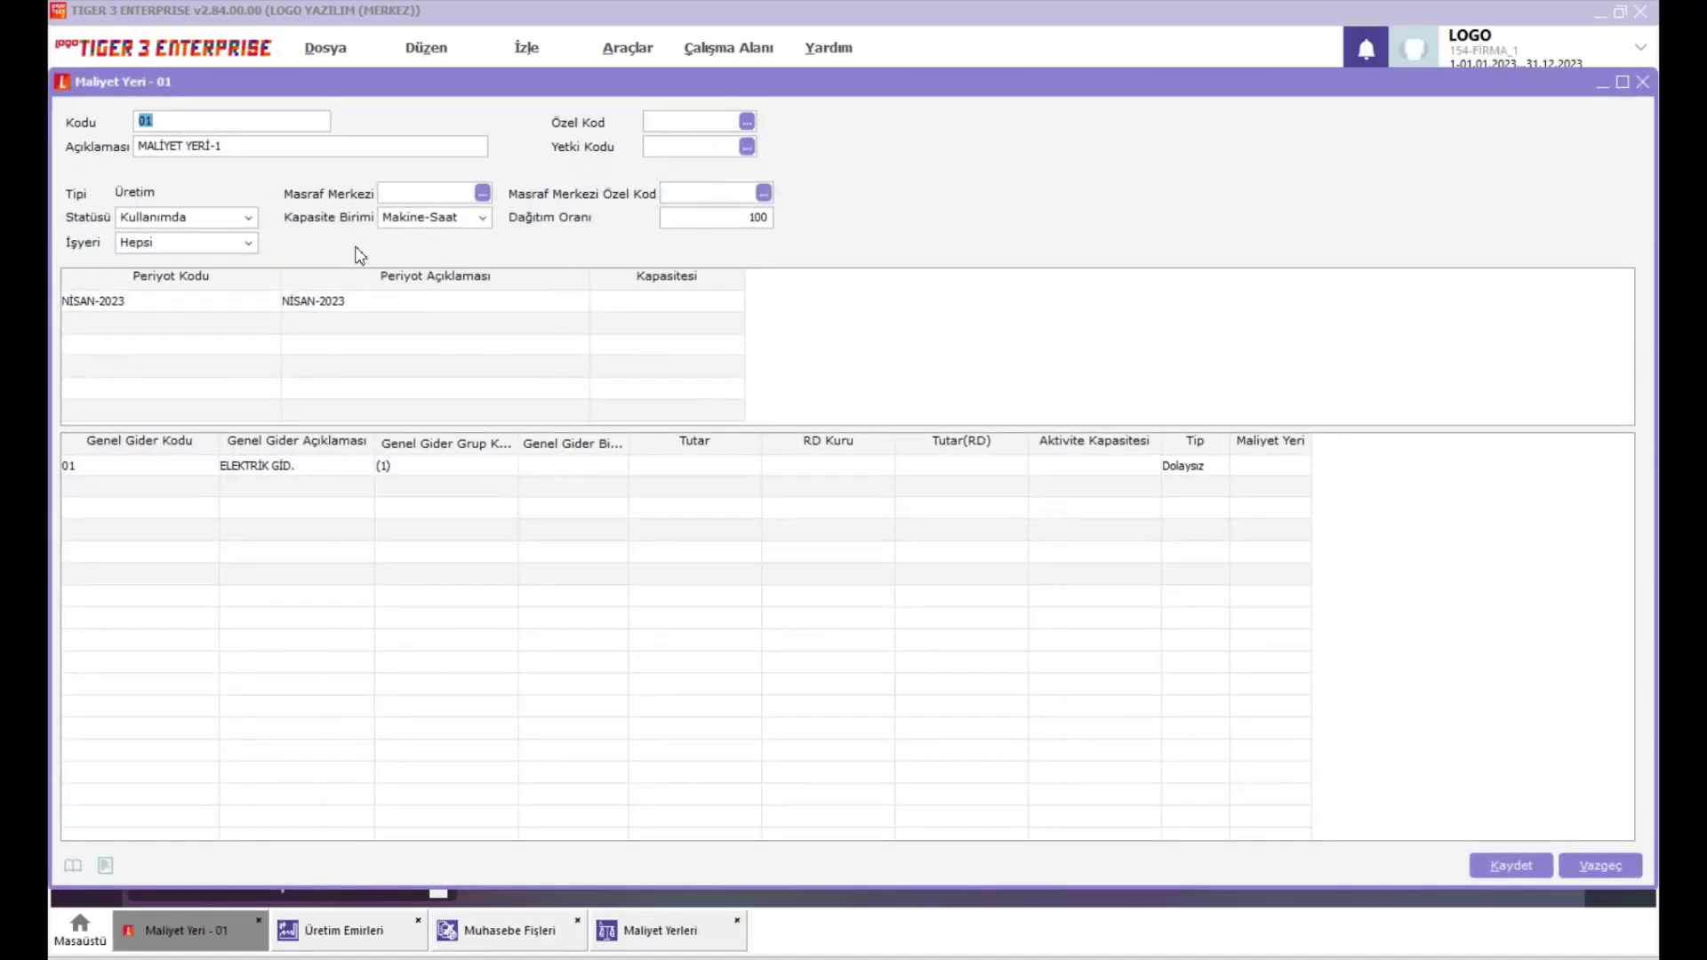
{"action": "left_click", "coordinate": [436, 221]}
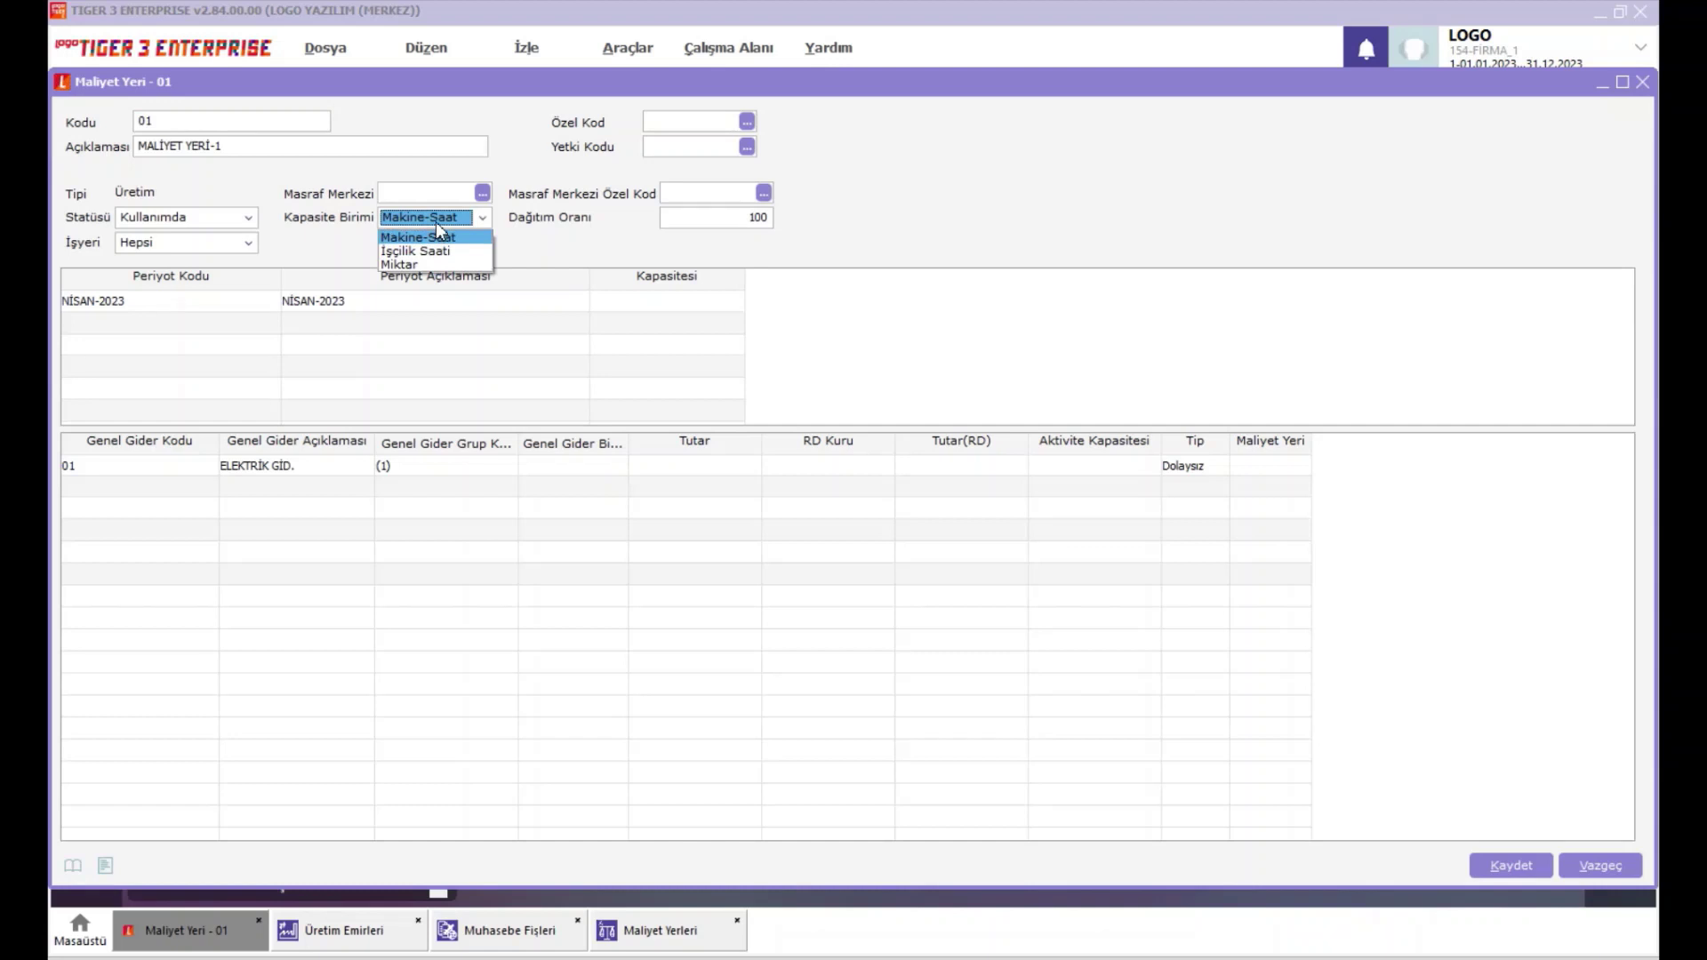
{"action": "left_click", "coordinate": [437, 231]}
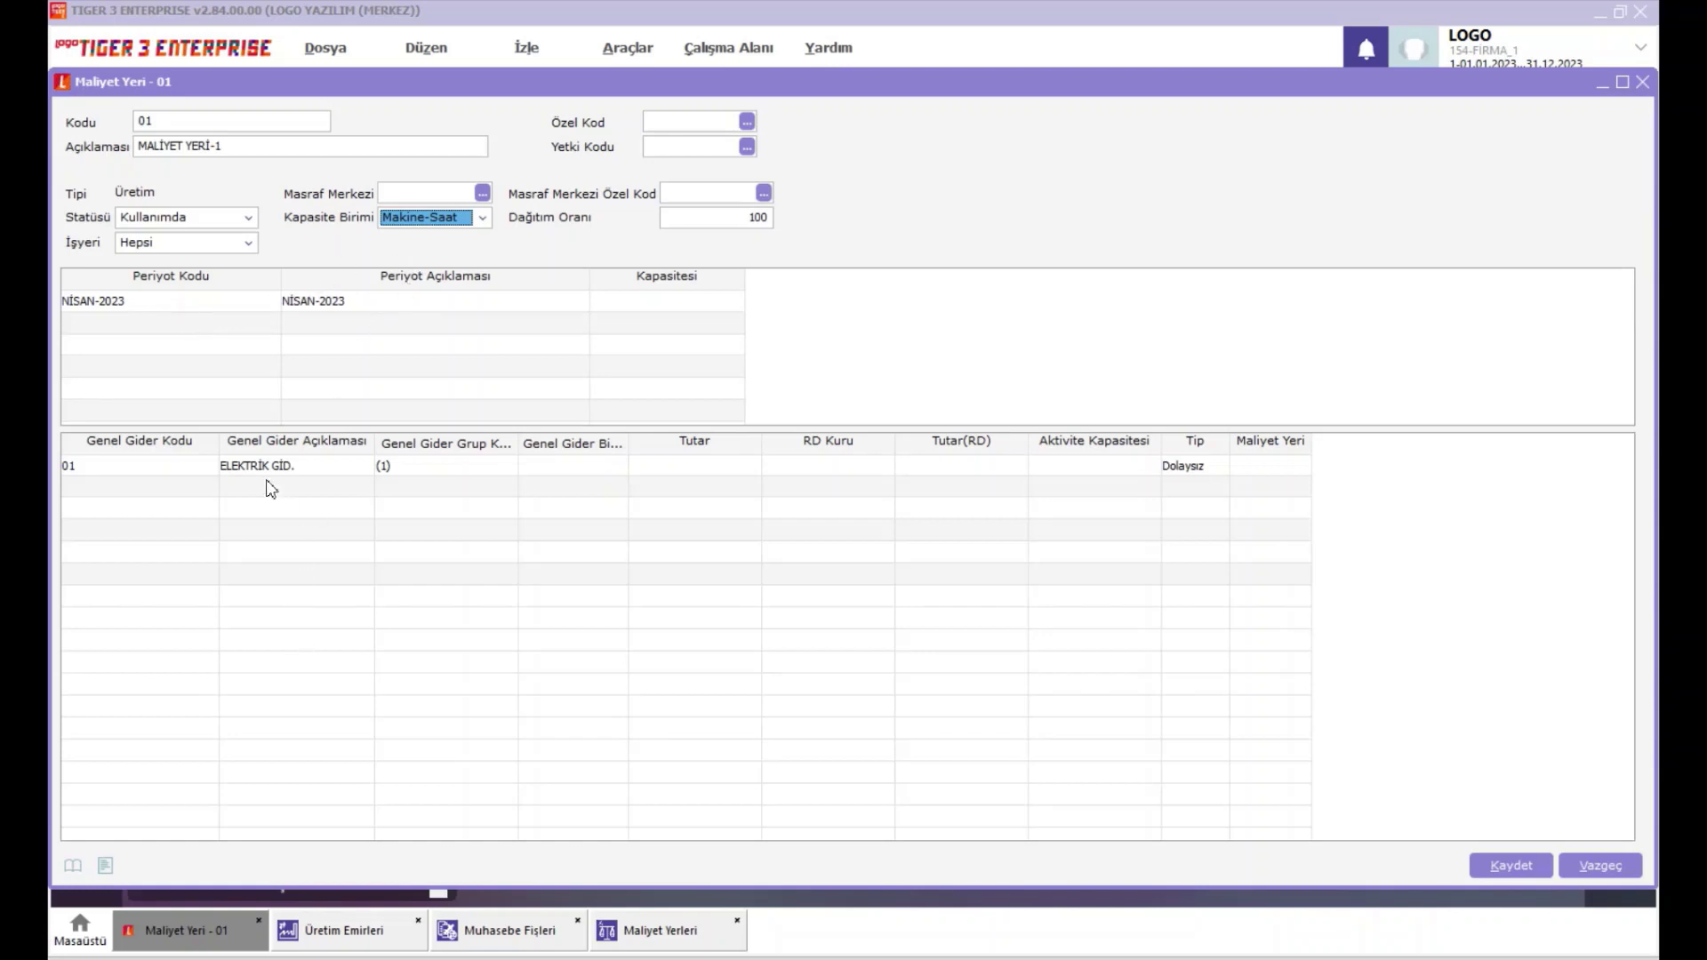
{"action": "left_click", "coordinate": [197, 485]}
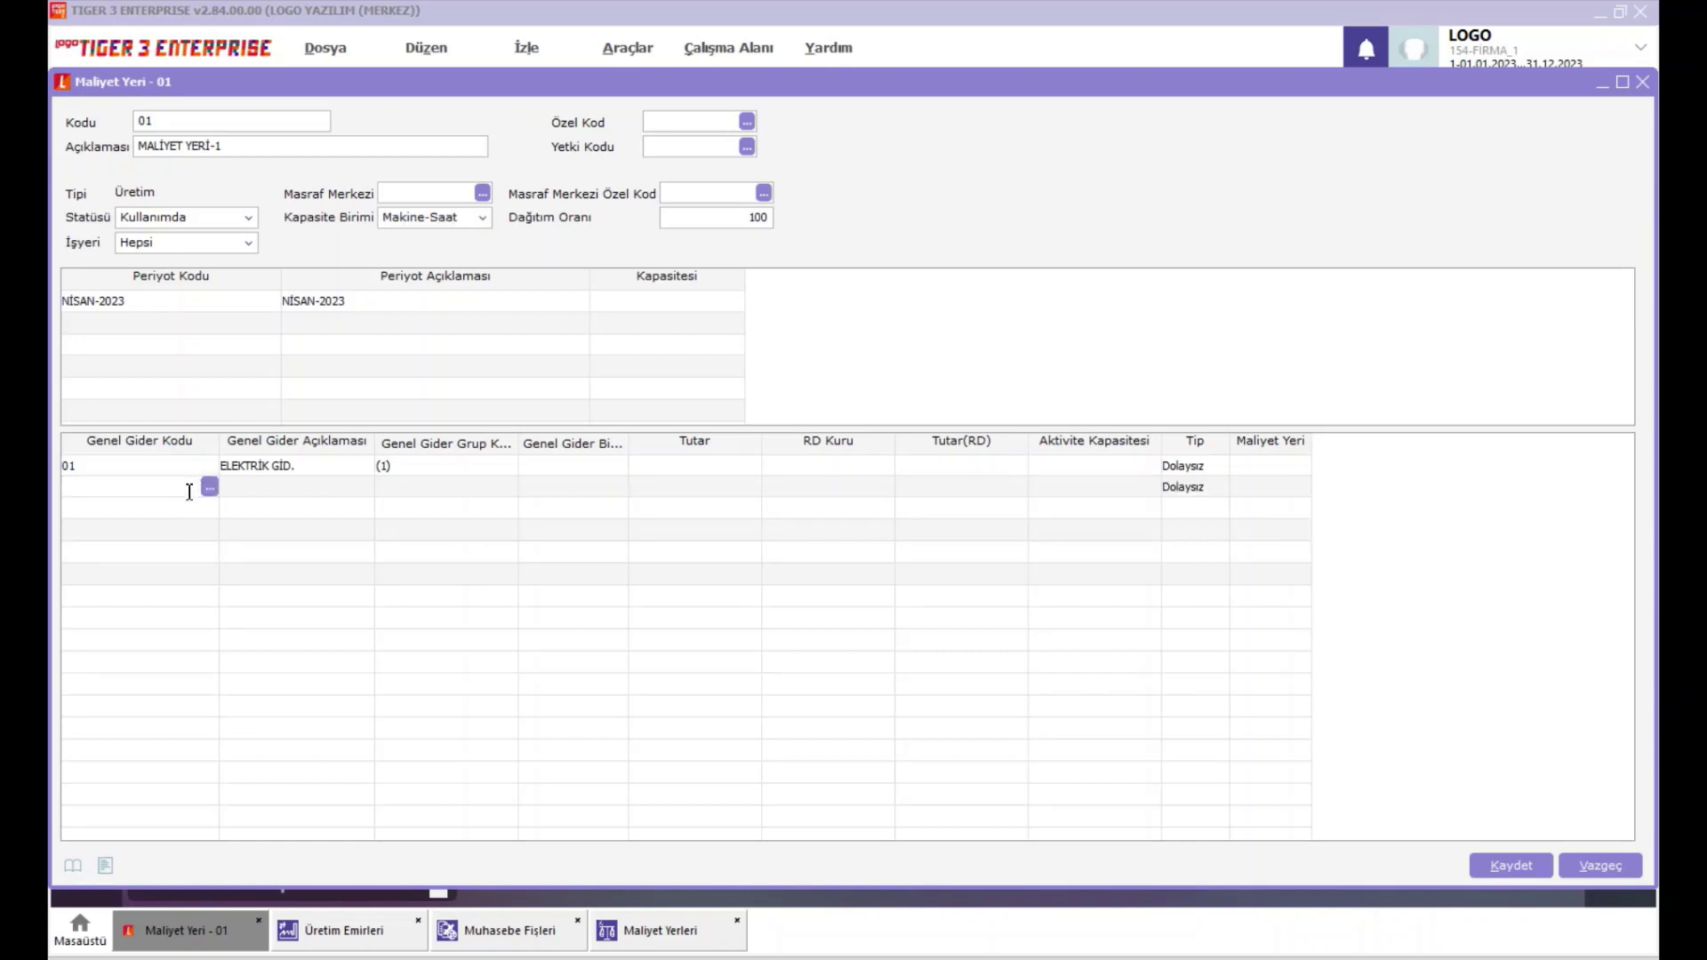
{"action": "left_click", "coordinate": [187, 512]}
{"action": "left_click", "coordinate": [200, 469]}
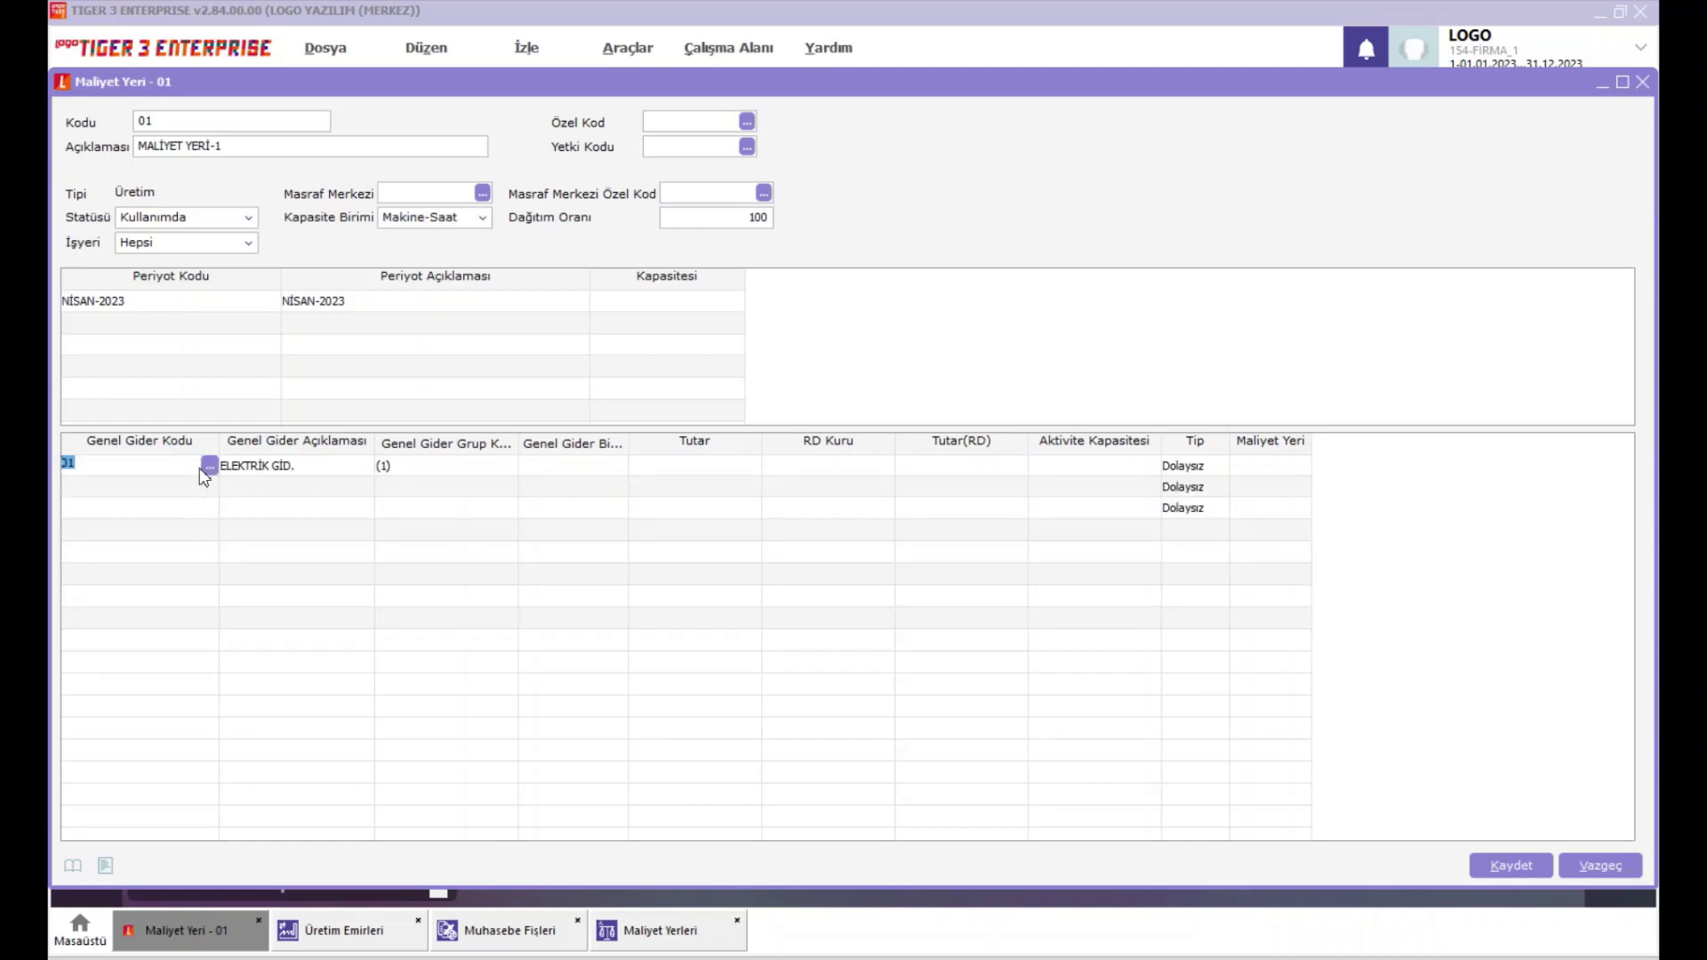
{"action": "left_click", "coordinate": [1582, 862]}
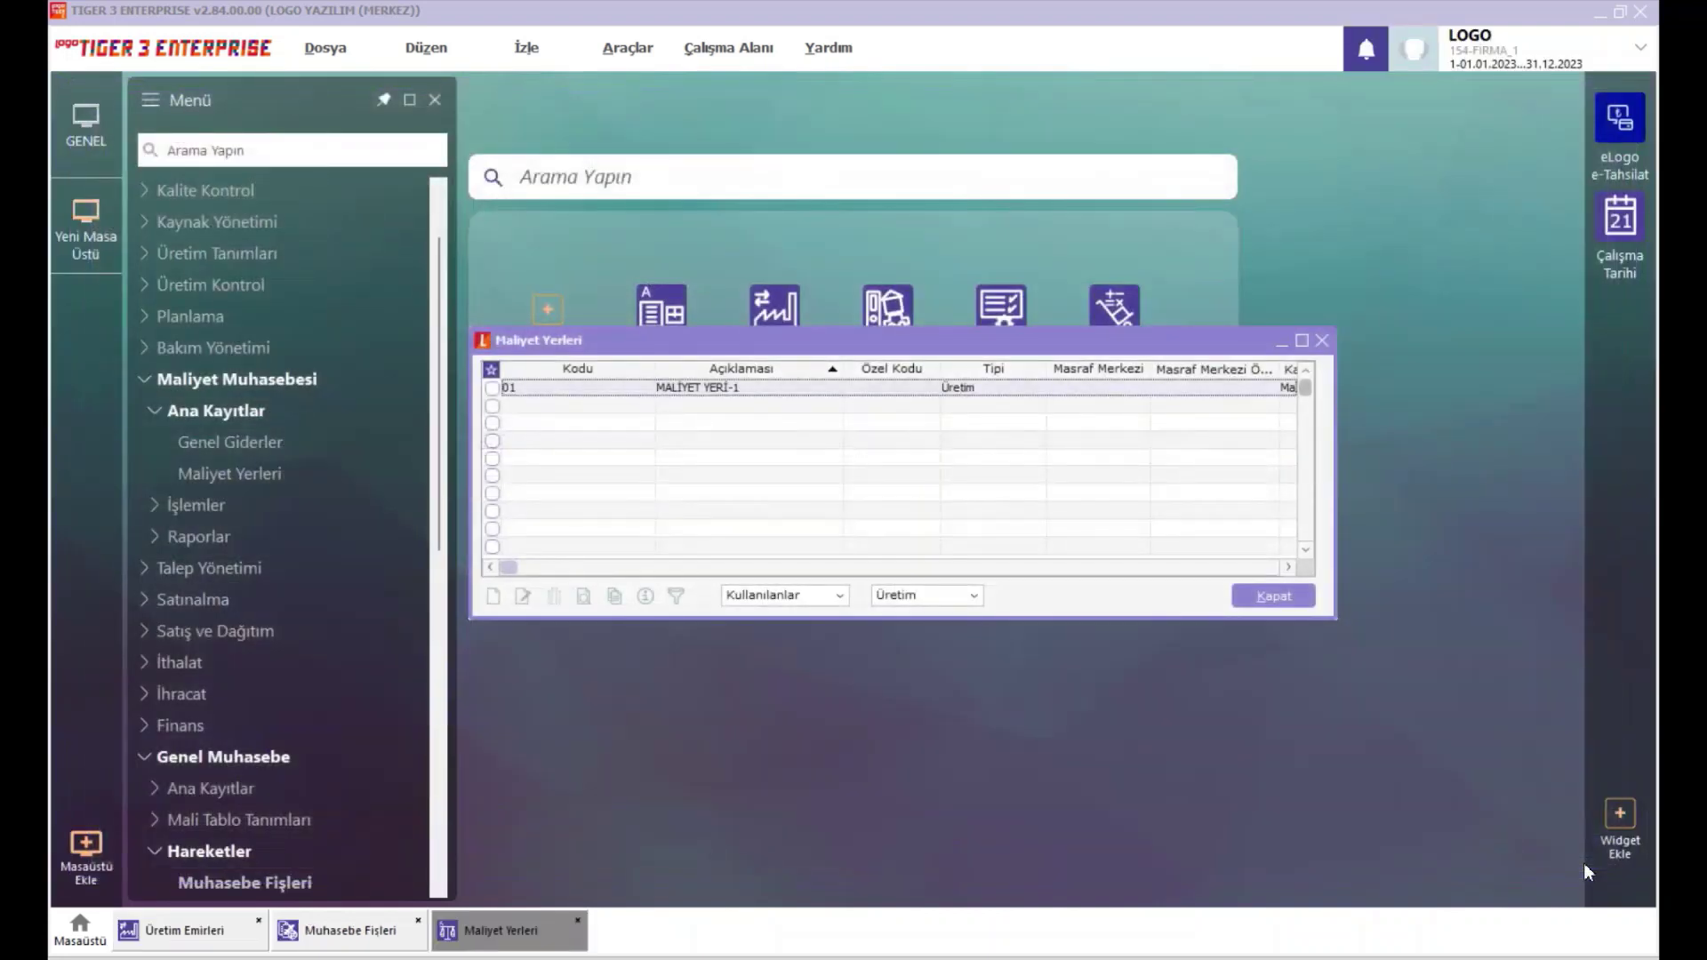
Check which accounting account is linked to the ELEKTRİK GİD. general expense, and close the general expenses list.
{"action": "left_click", "coordinate": [272, 442]}
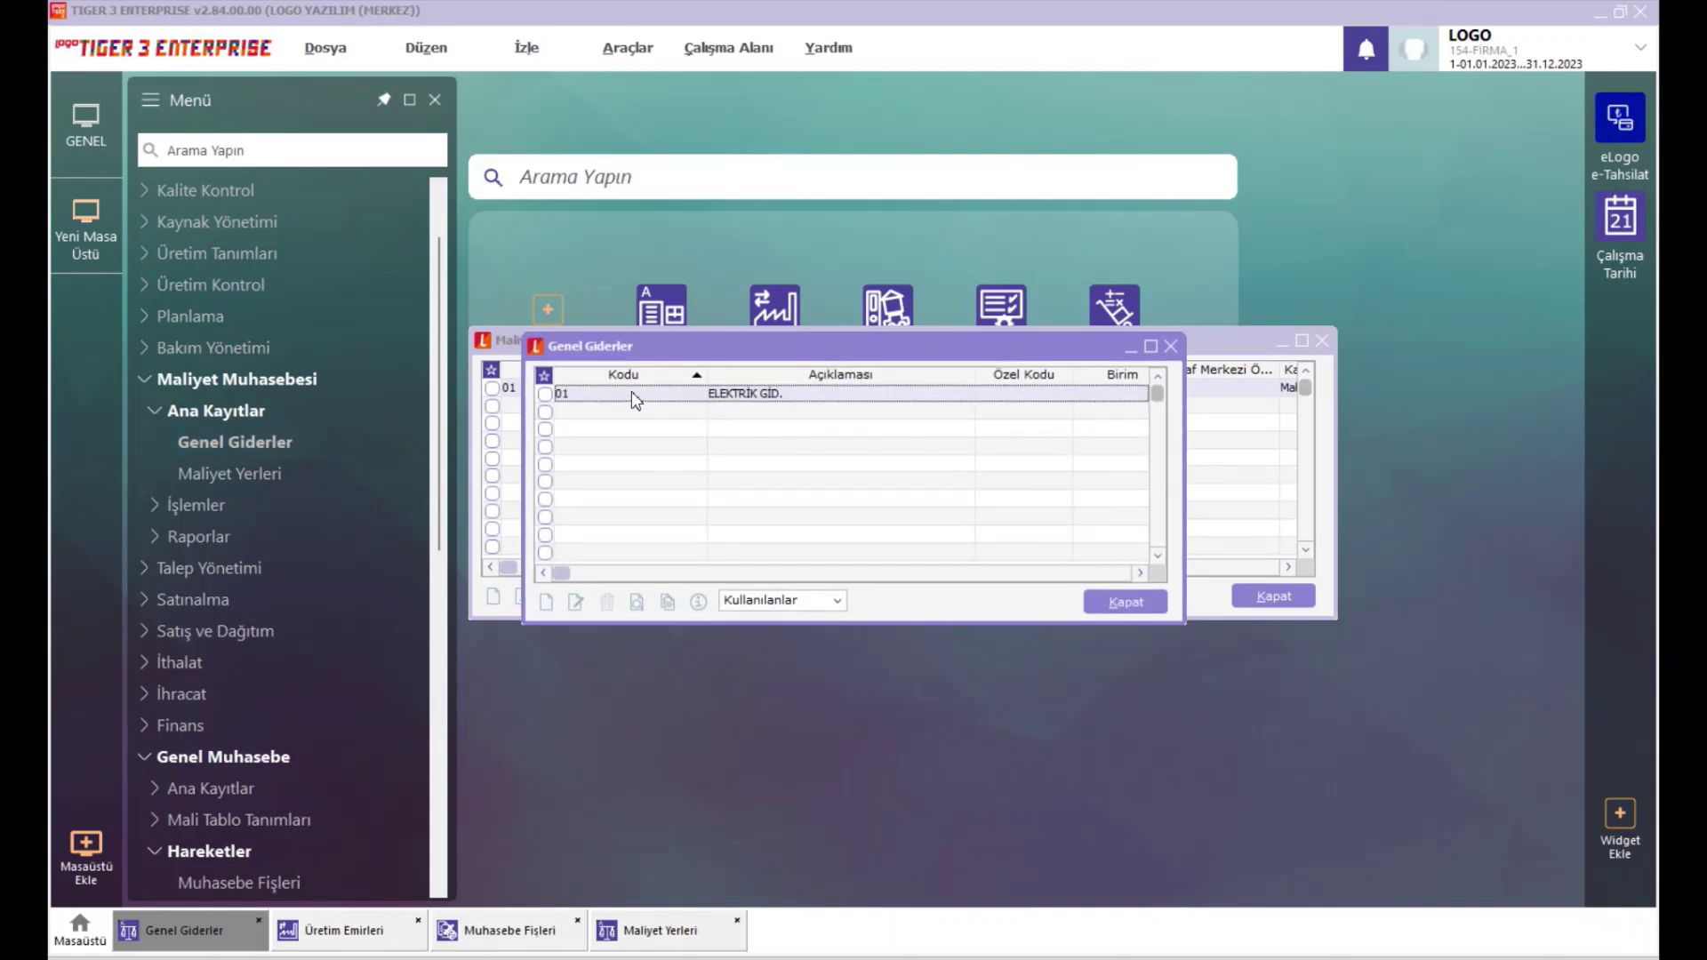
{"action": "right_click", "coordinate": [631, 391]}
{"action": "left_click", "coordinate": [701, 478]}
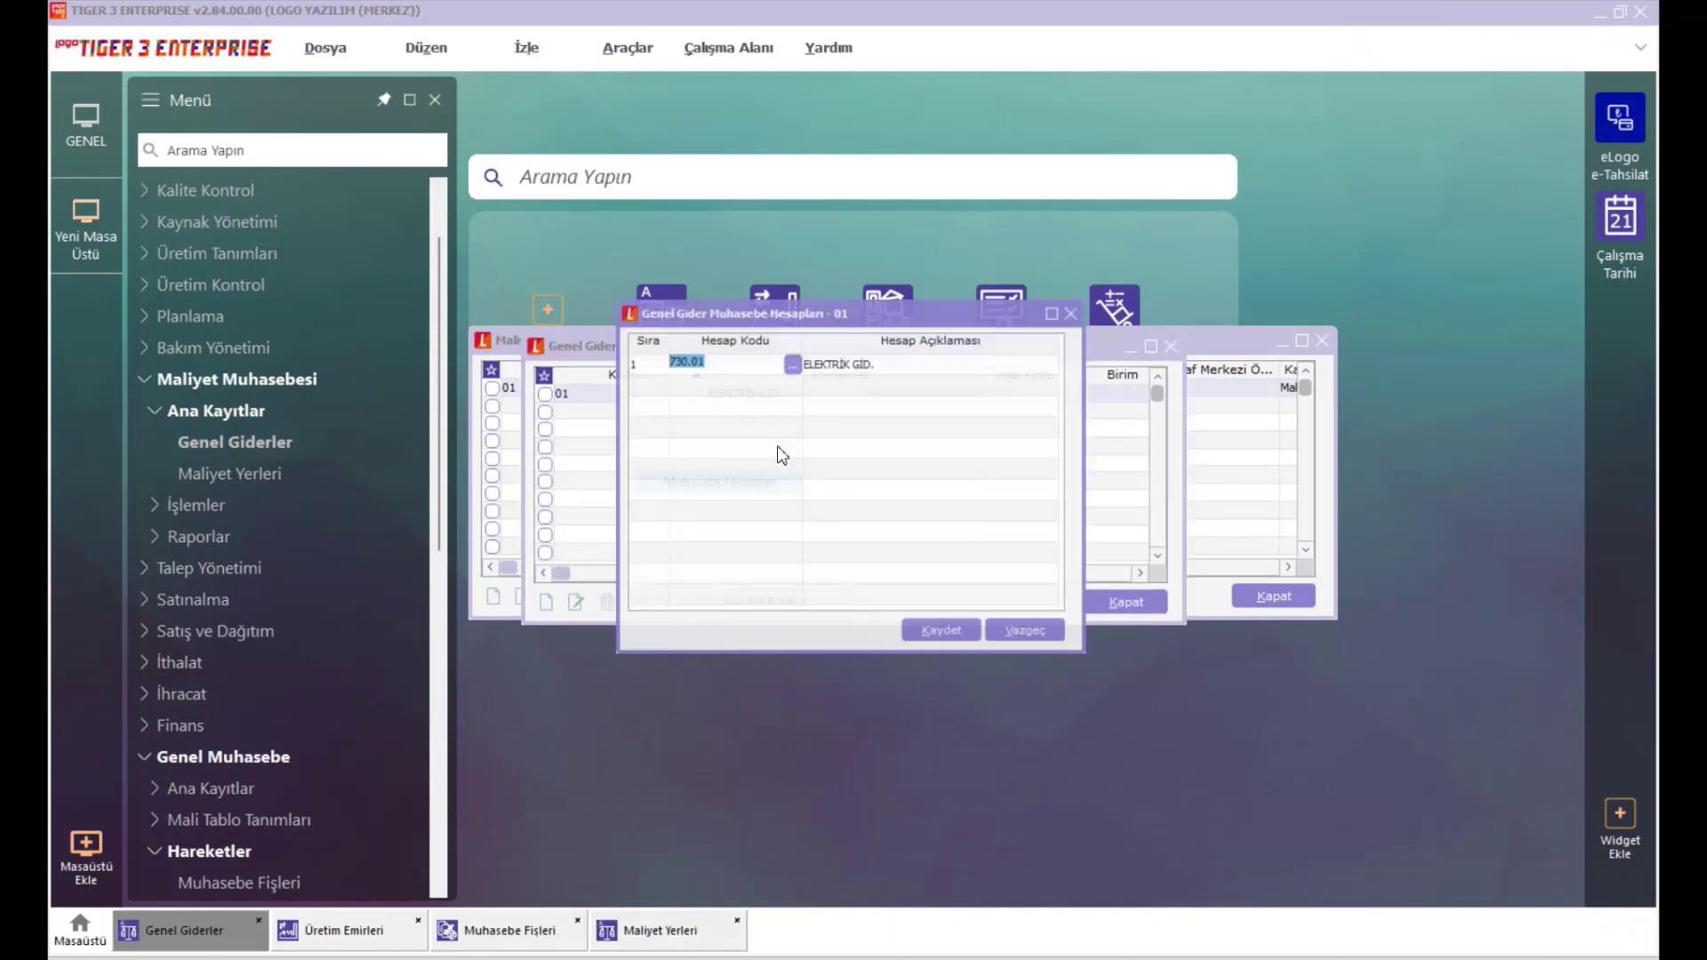
{"action": "left_click", "coordinate": [729, 364]}
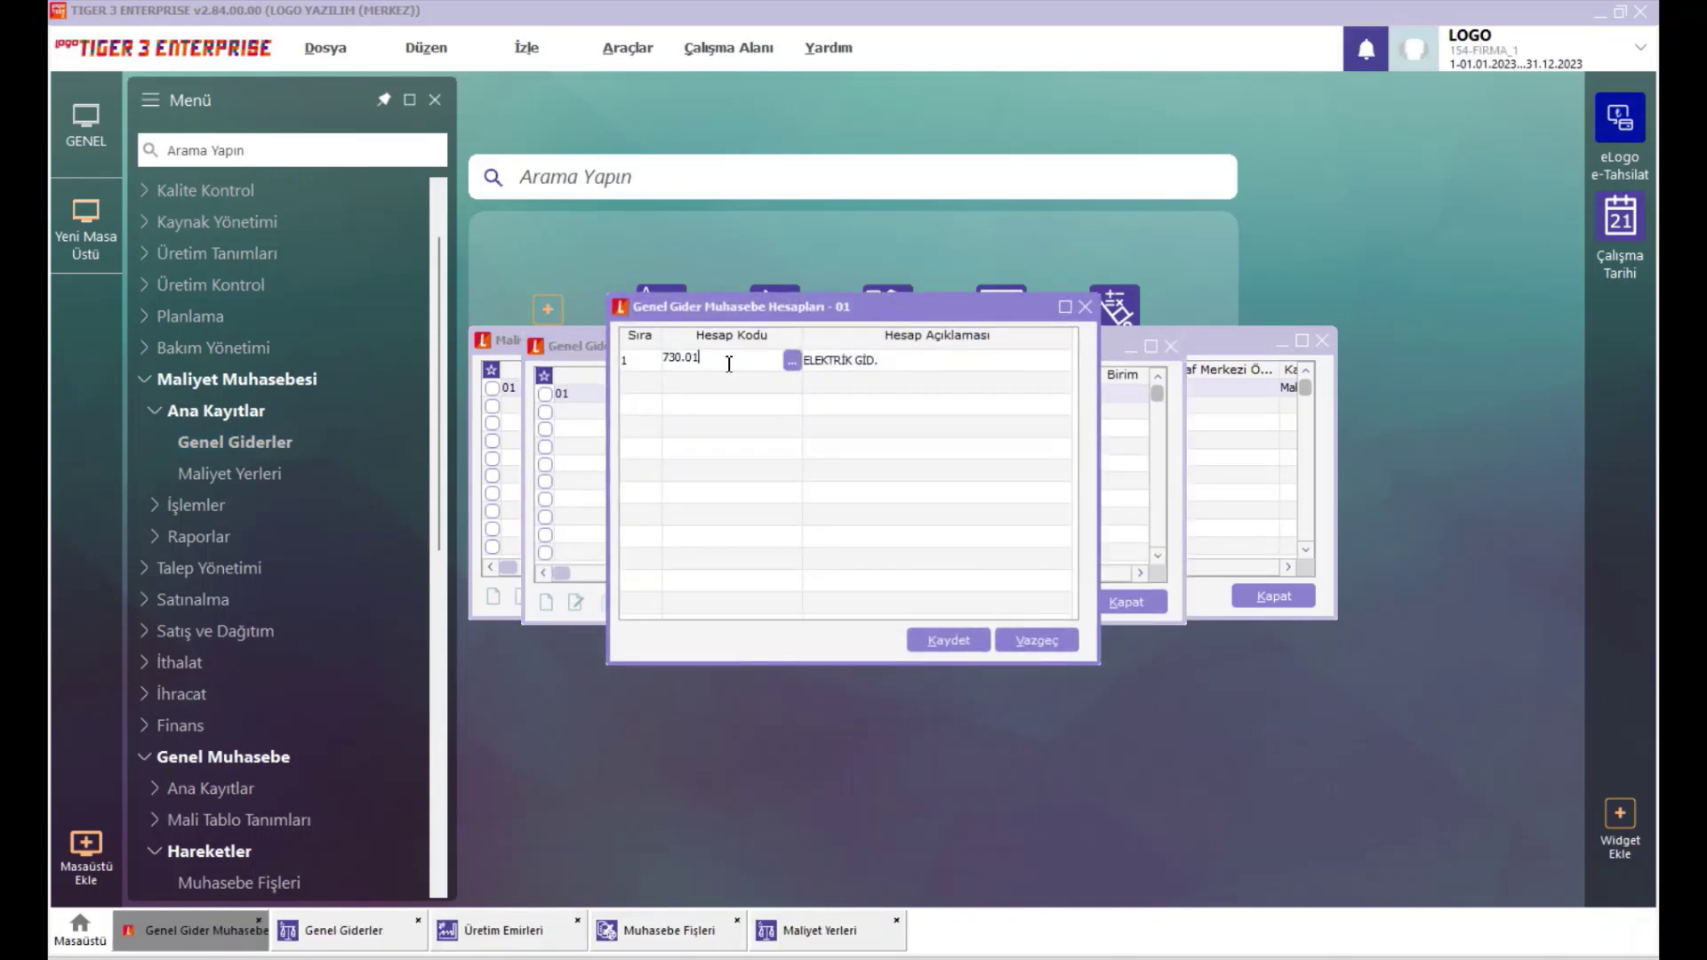
{"action": "left_click_drag", "start_coordinate": [729, 363], "coordinate": [645, 364]}
{"action": "left_click", "coordinate": [1036, 641]}
{"action": "left_click", "coordinate": [1127, 602]}
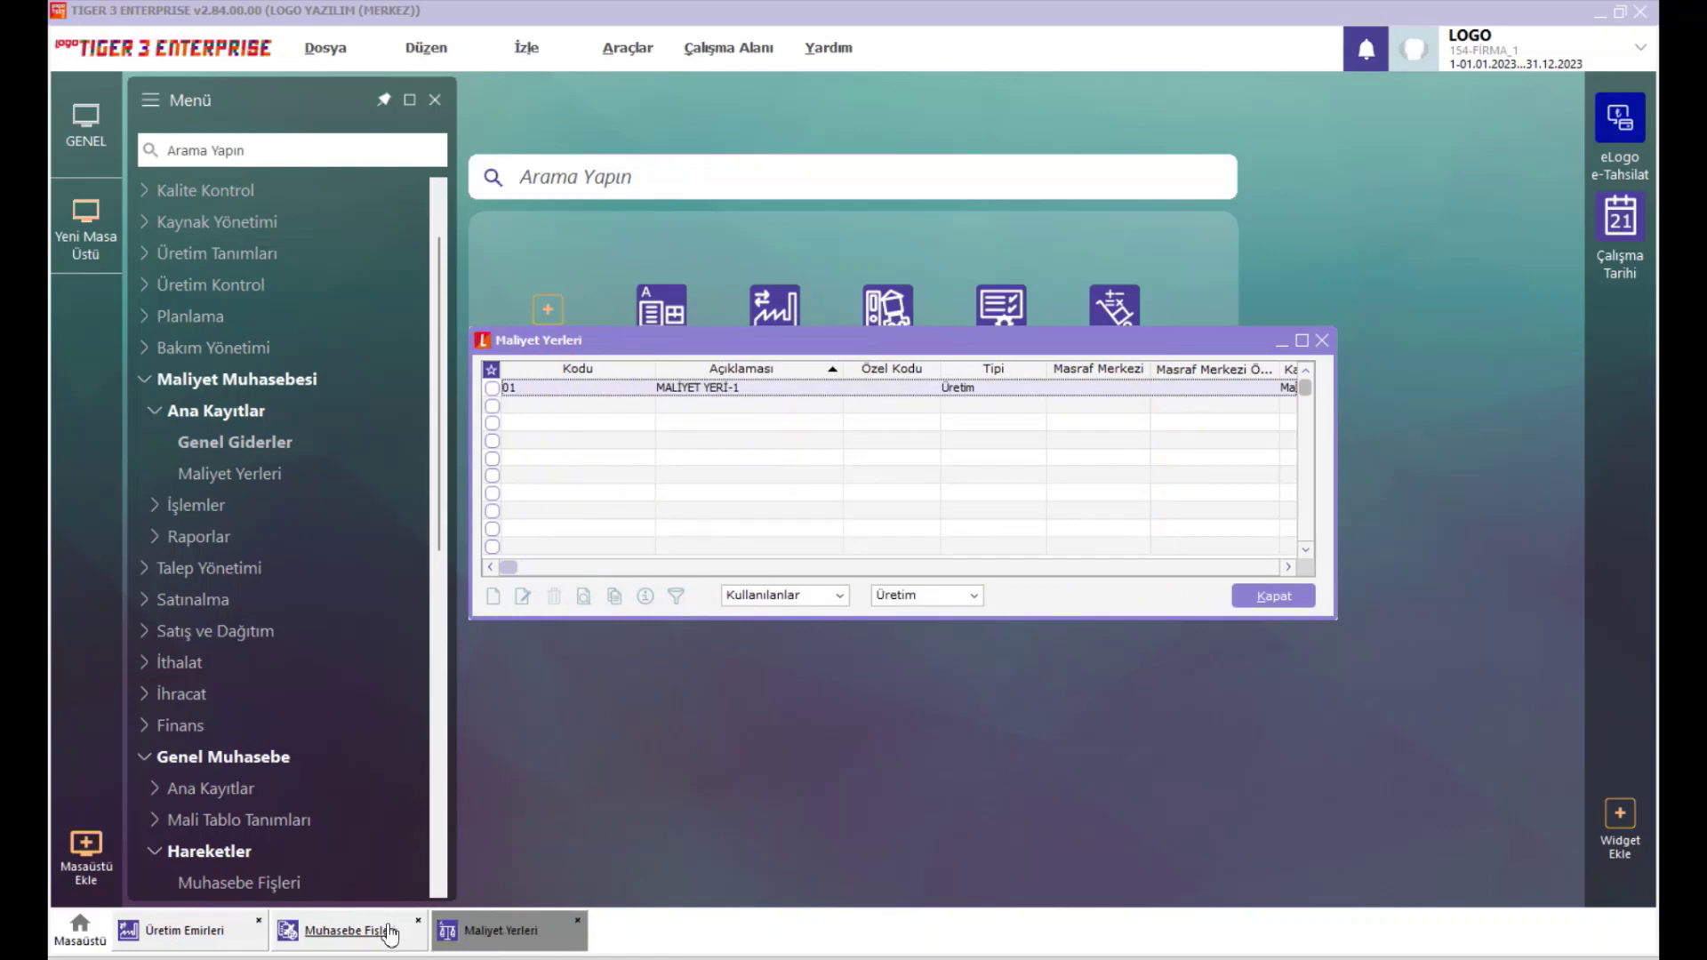
Inspect the account distribution details of the ELEKTRİK GİD. line in the 17.04.2023 Mahsup Fişi, and close the voucher and cost center lists.
{"action": "left_click", "coordinate": [346, 930]}
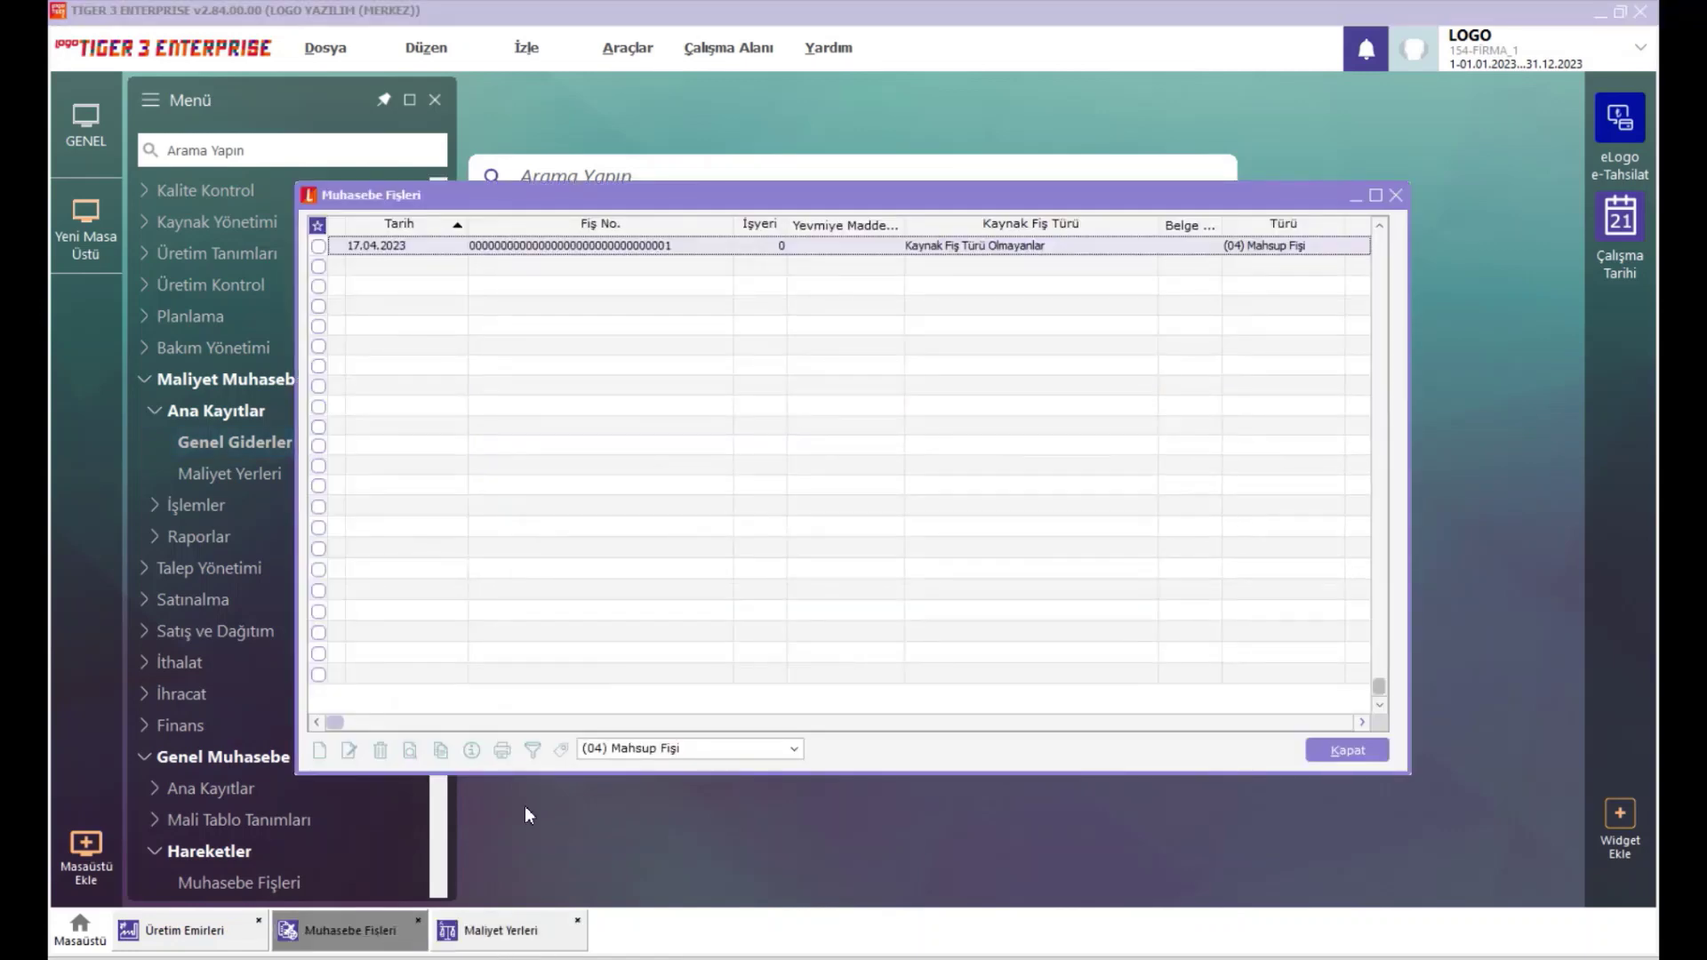
{"action": "double_click", "coordinate": [676, 249]}
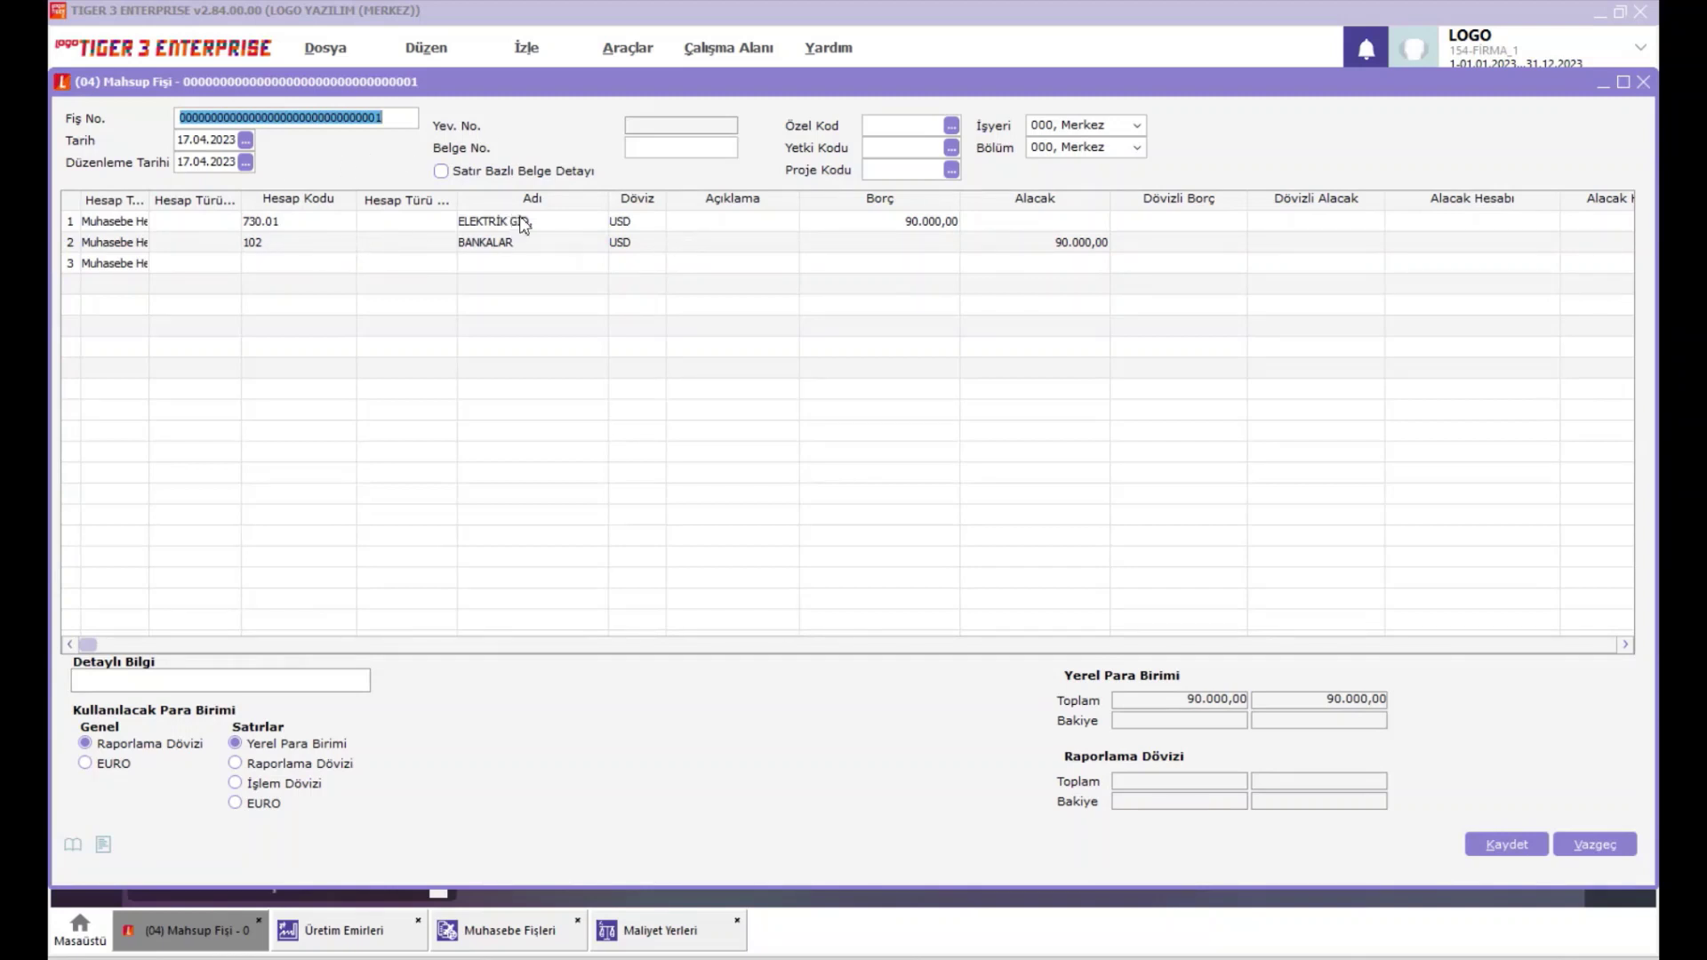
{"action": "right_click", "coordinate": [740, 222]}
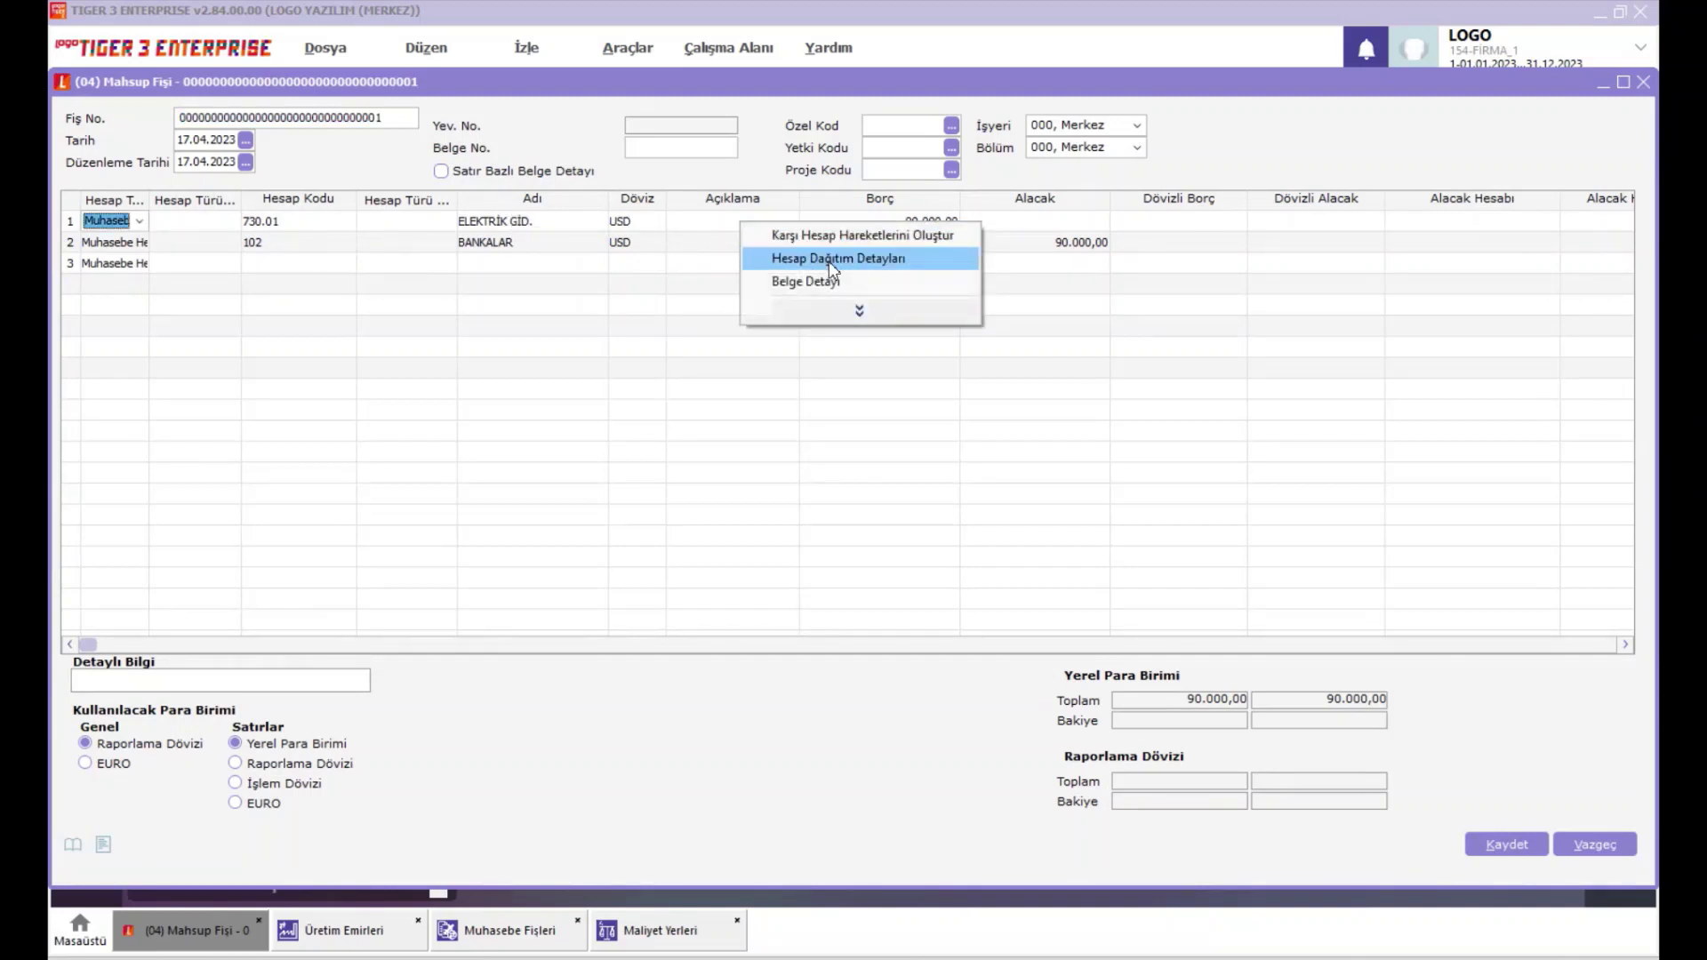
{"action": "left_click", "coordinate": [828, 262]}
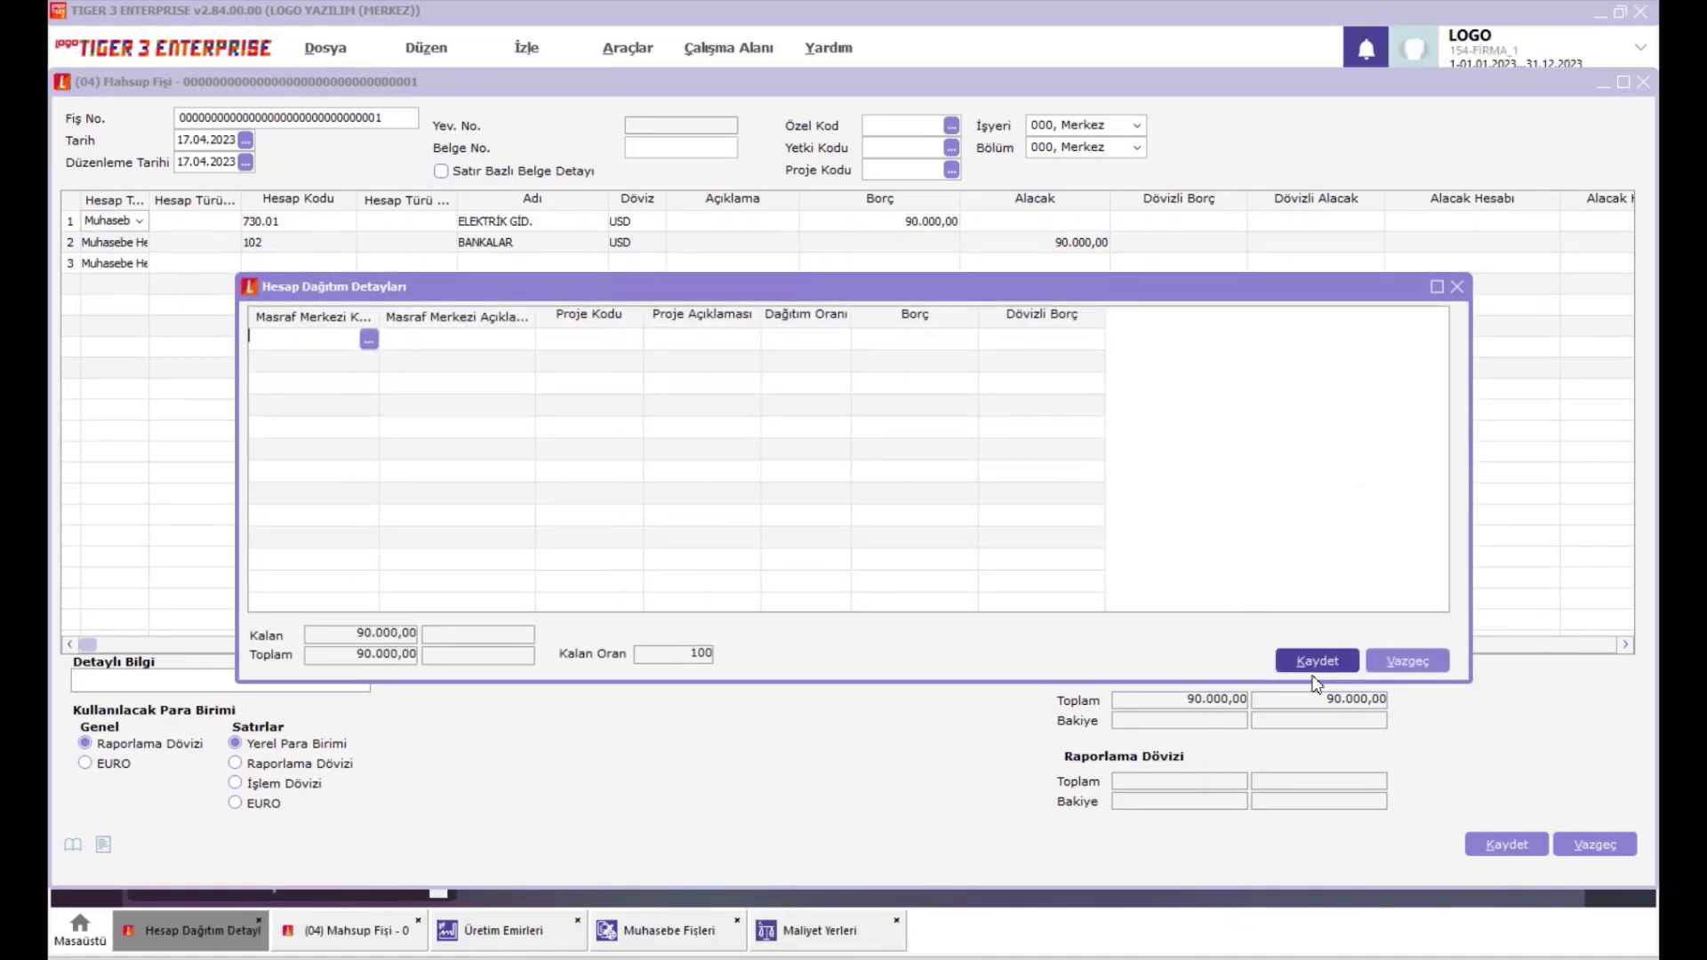
{"action": "left_click", "coordinate": [1403, 661]}
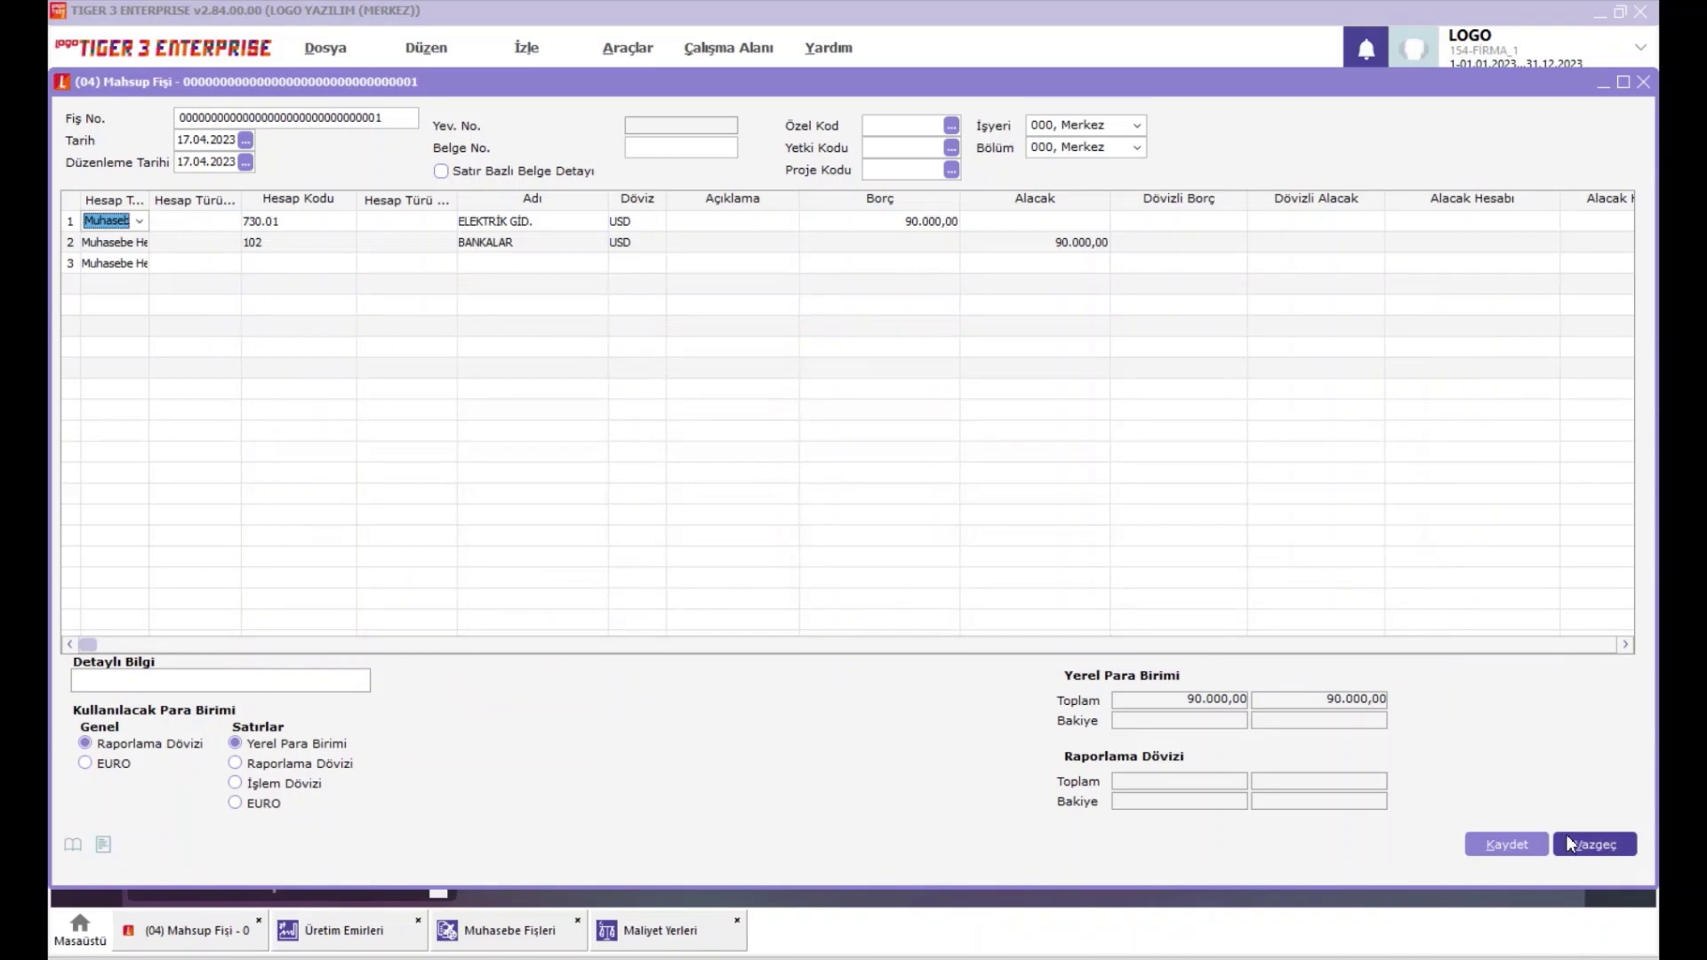
{"action": "left_click", "coordinate": [1597, 849]}
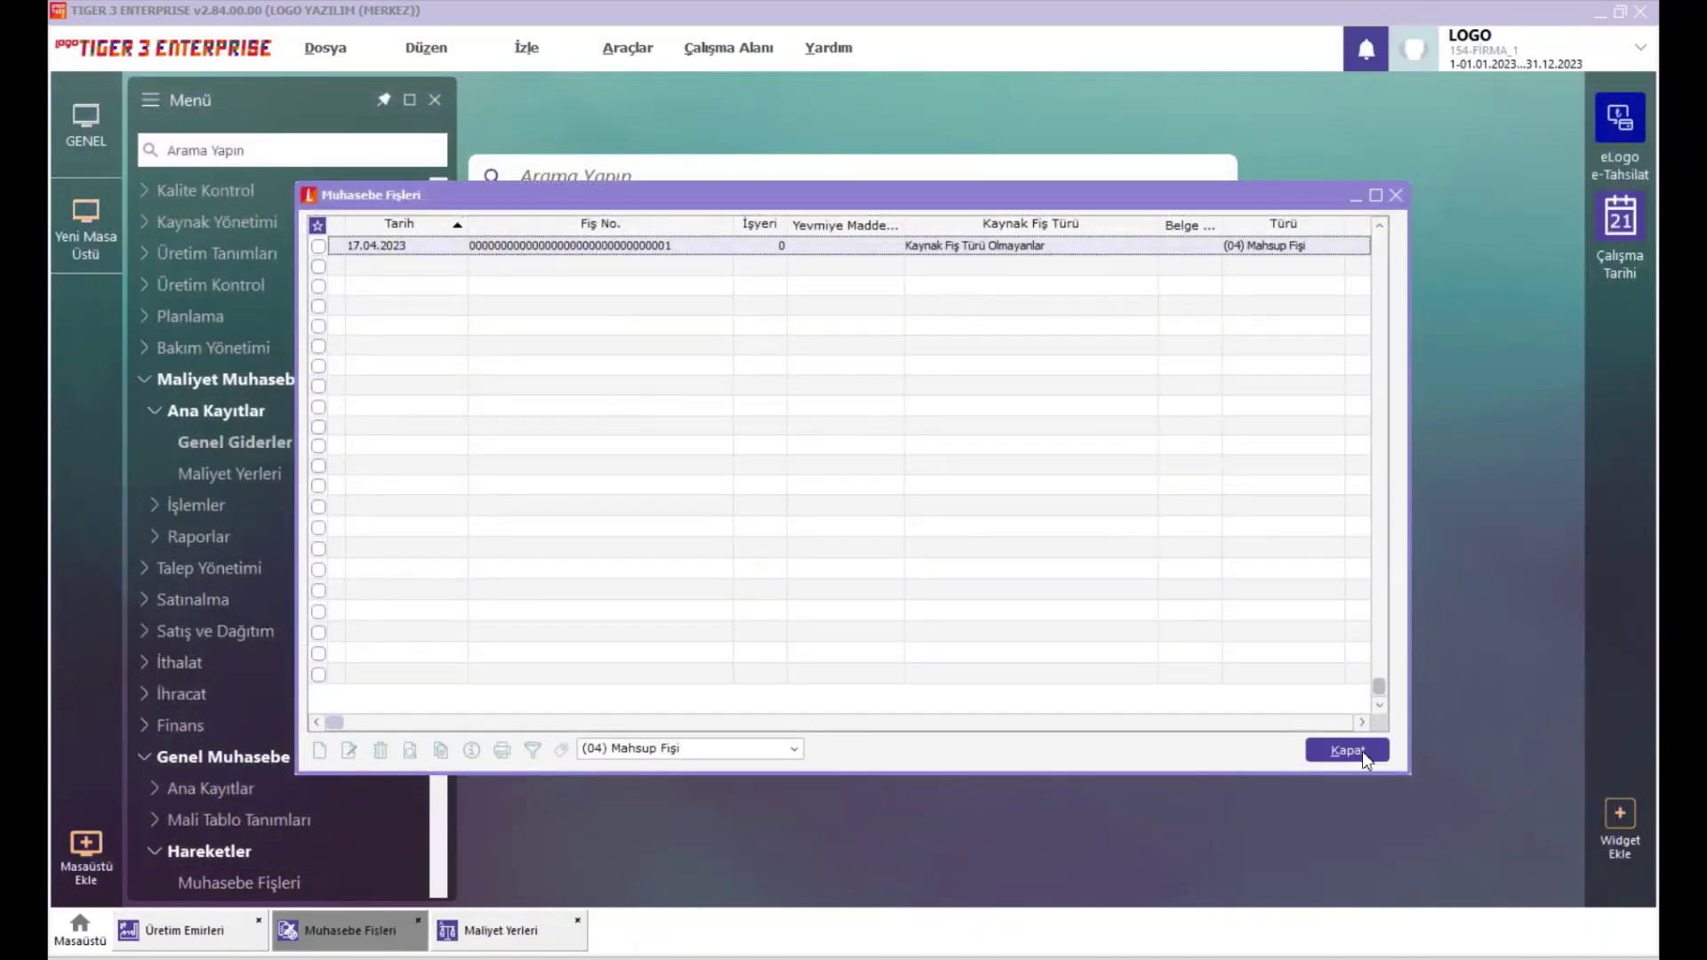
{"action": "left_click", "coordinate": [1362, 751]}
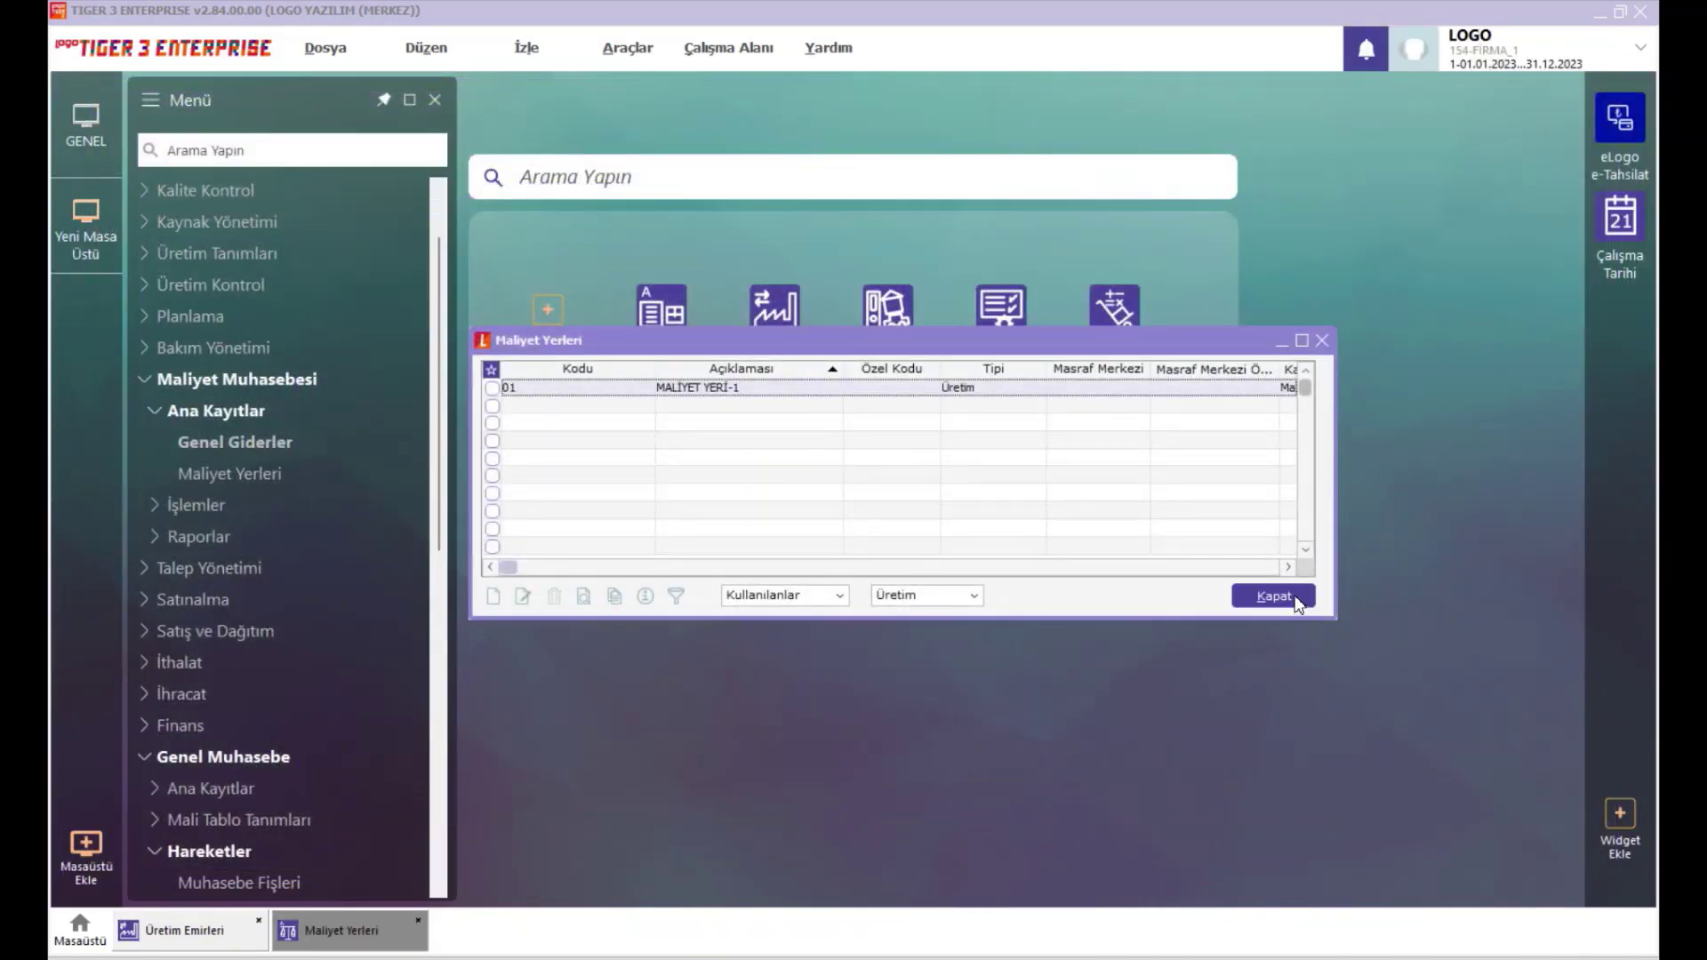
{"action": "left_click", "coordinate": [1281, 595]}
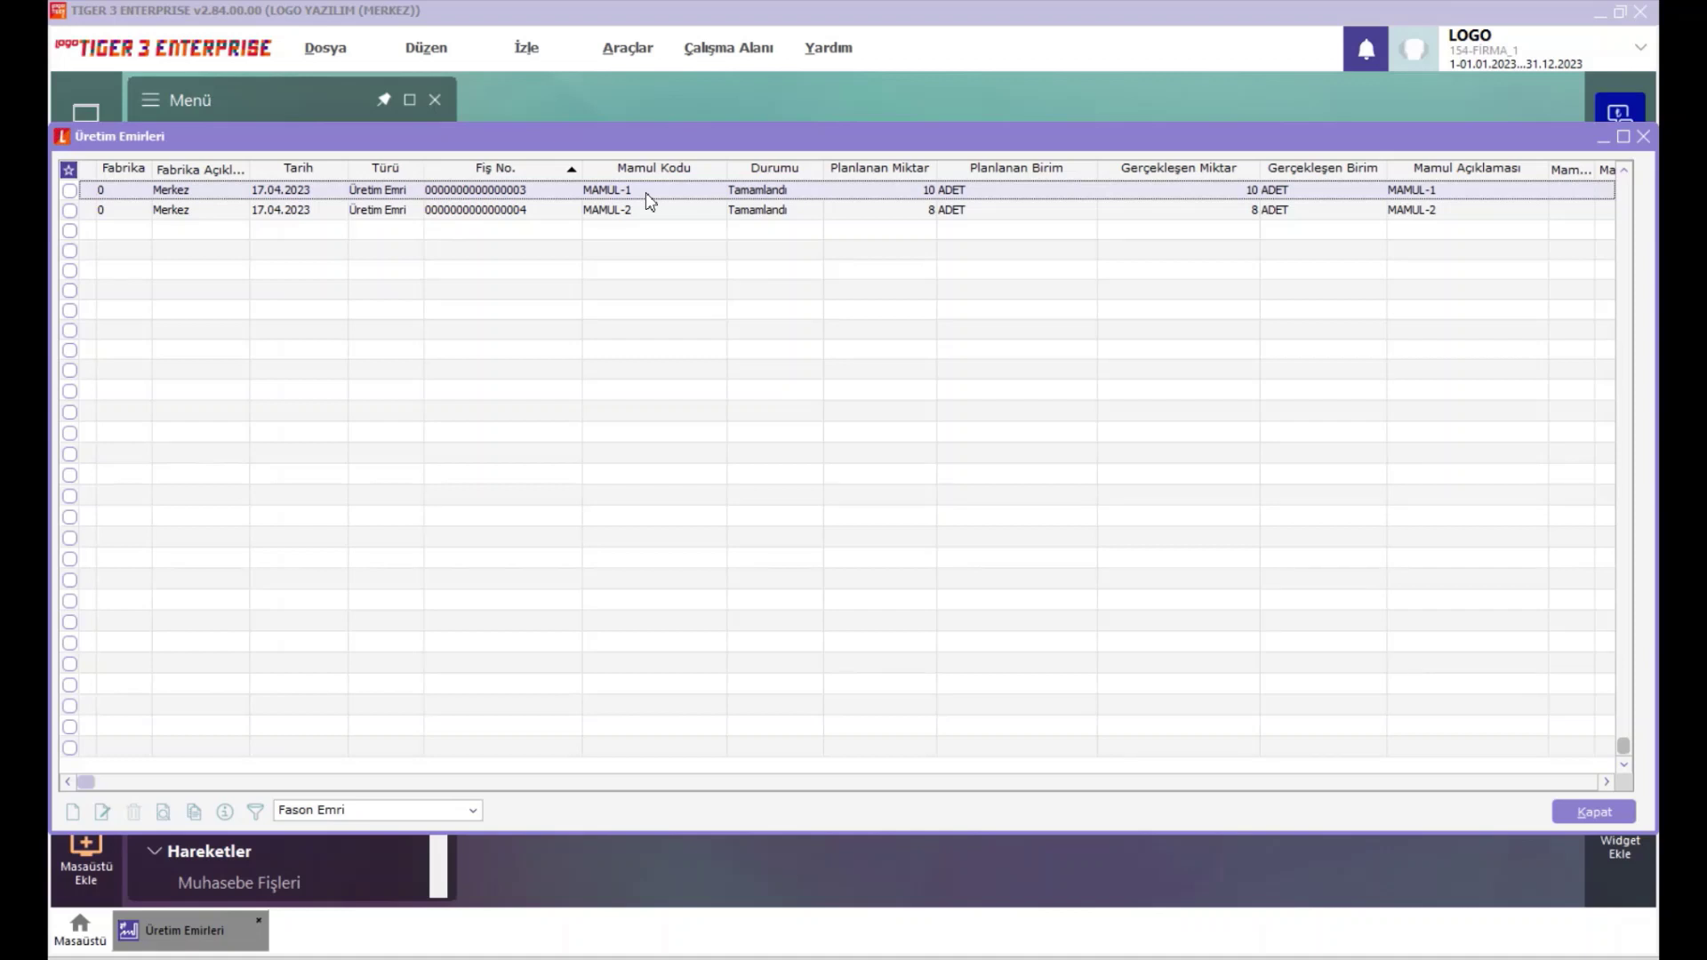
View the workstation's actual resource usage in the MAMUL-1 production order, and close the order without saving.
{"action": "double_click", "coordinate": [646, 193]}
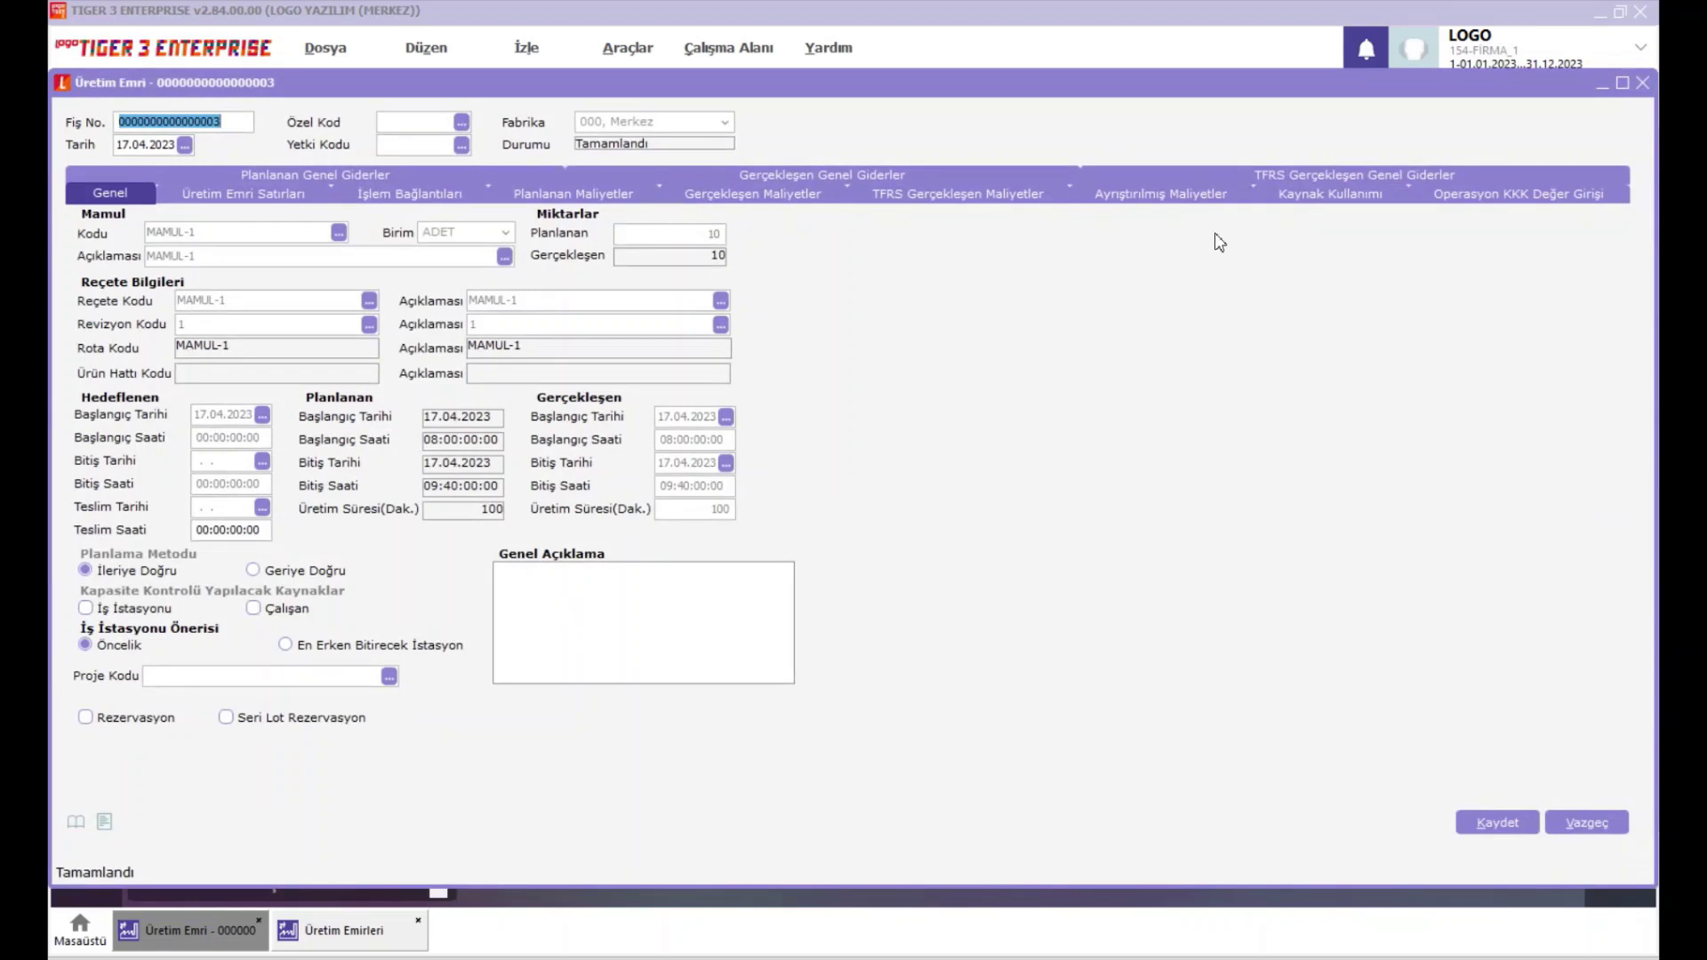
{"action": "left_click", "coordinate": [1287, 193]}
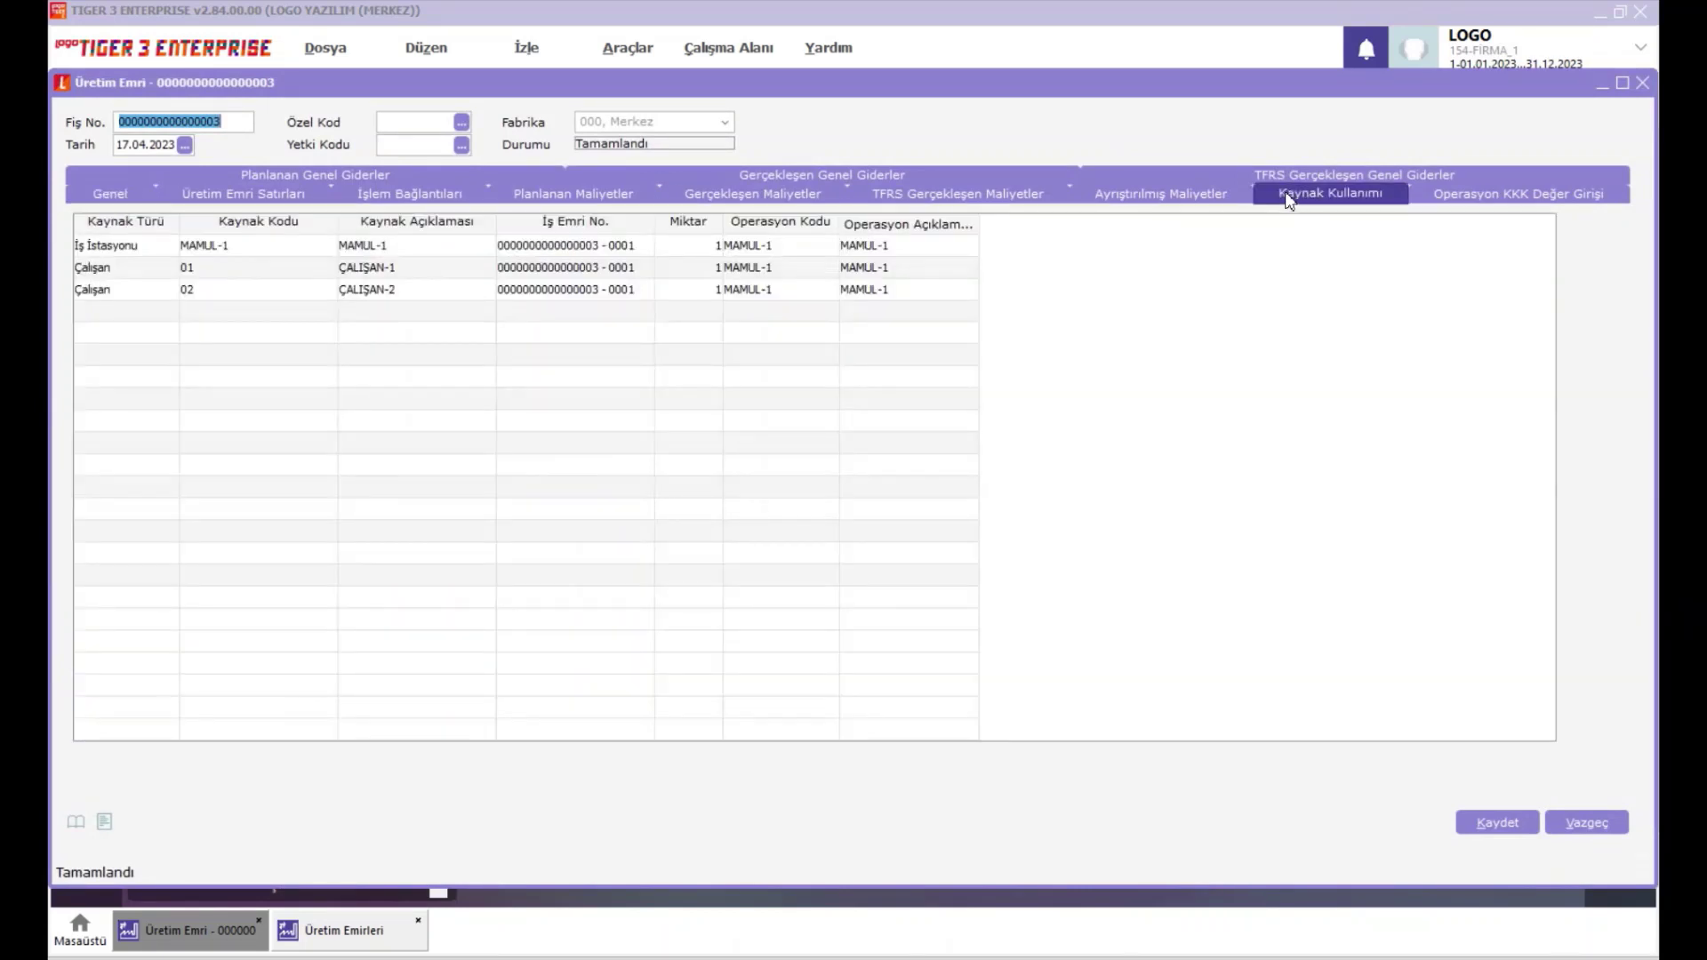
{"action": "left_click", "coordinate": [433, 251]}
{"action": "right_click", "coordinate": [432, 251]}
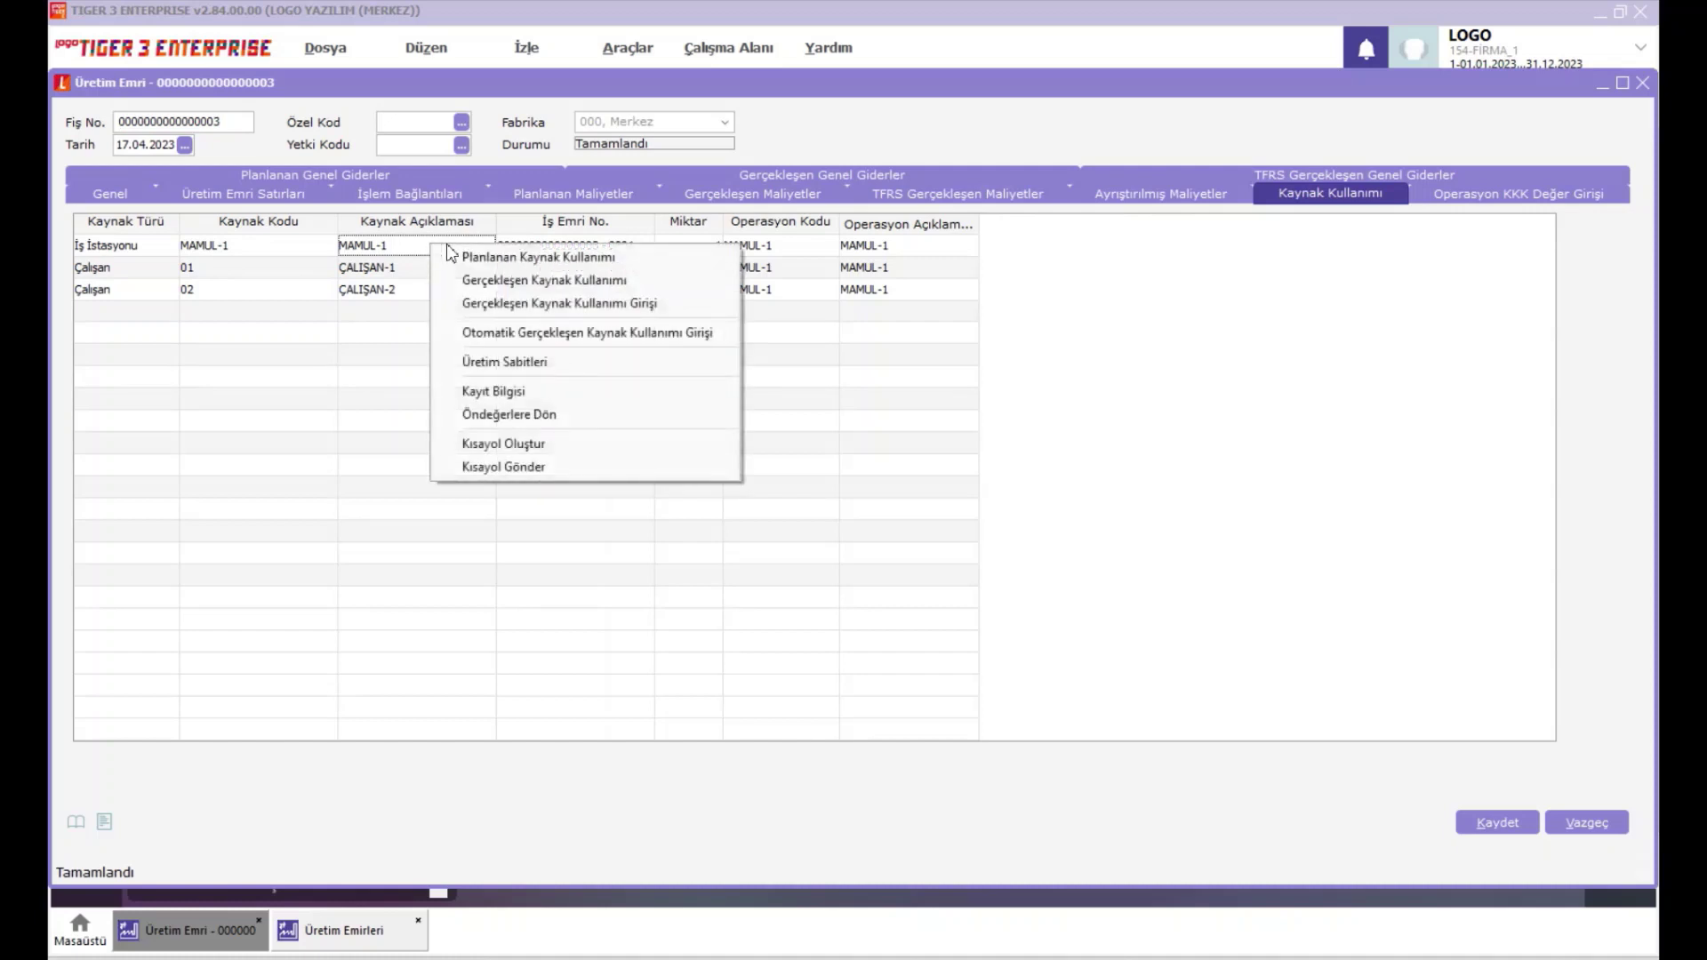
{"action": "left_click", "coordinate": [544, 281]}
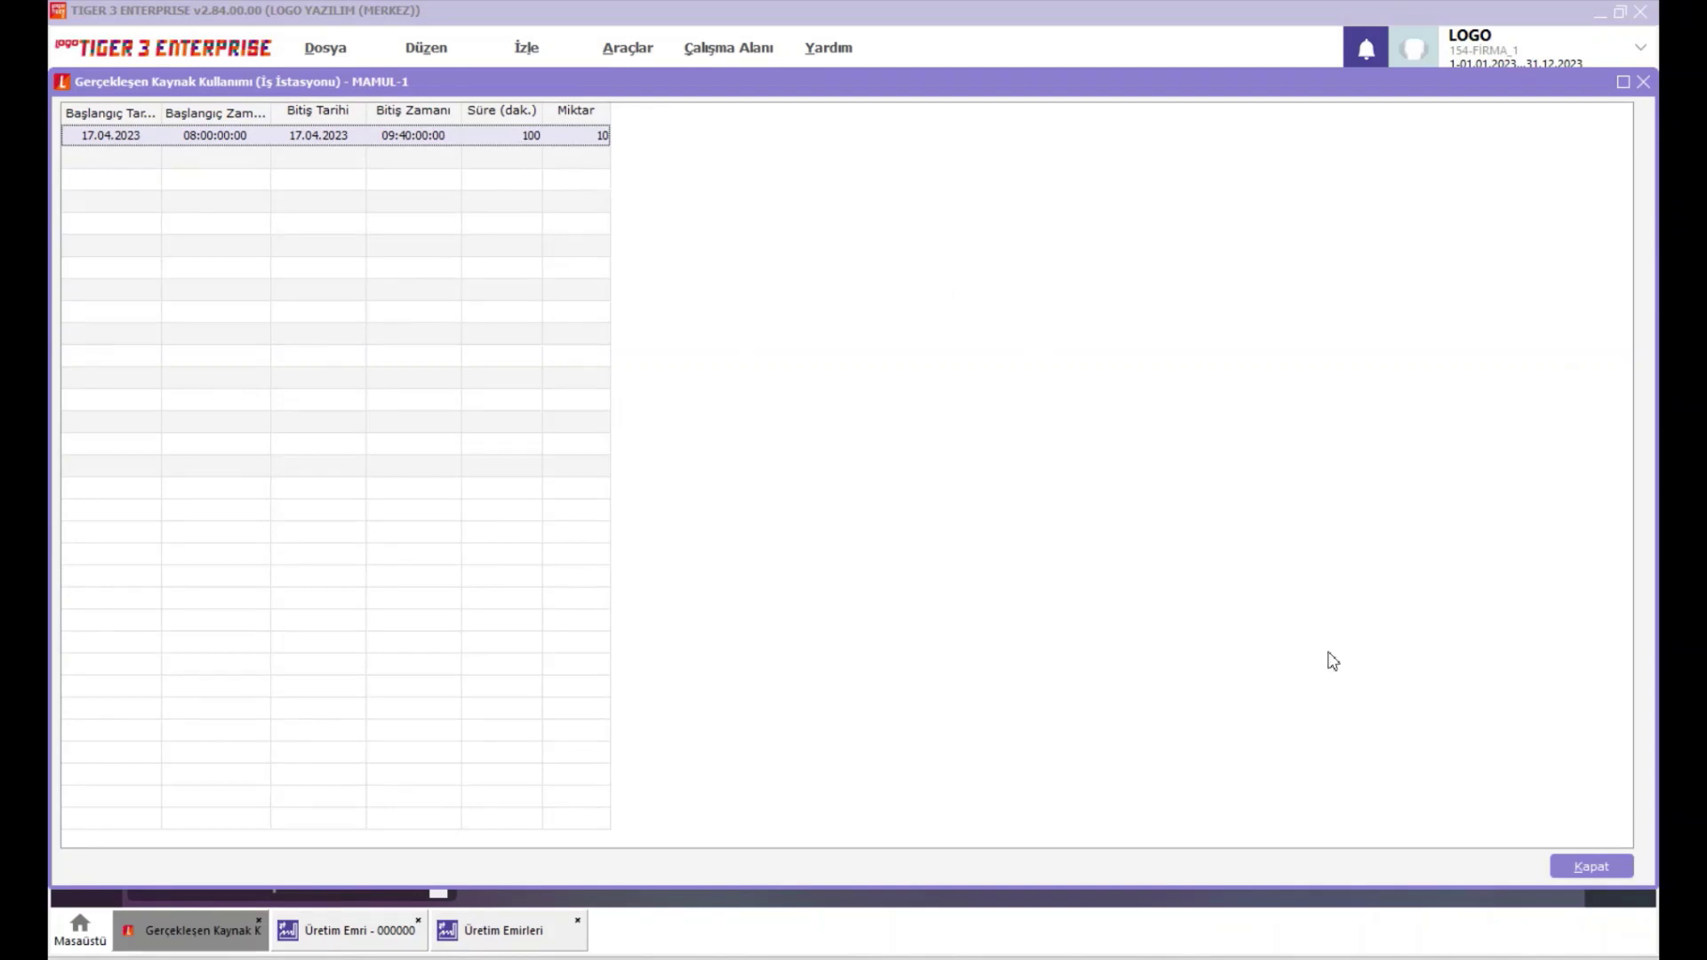
{"action": "left_click", "coordinate": [1588, 867]}
{"action": "left_click", "coordinate": [1599, 814]}
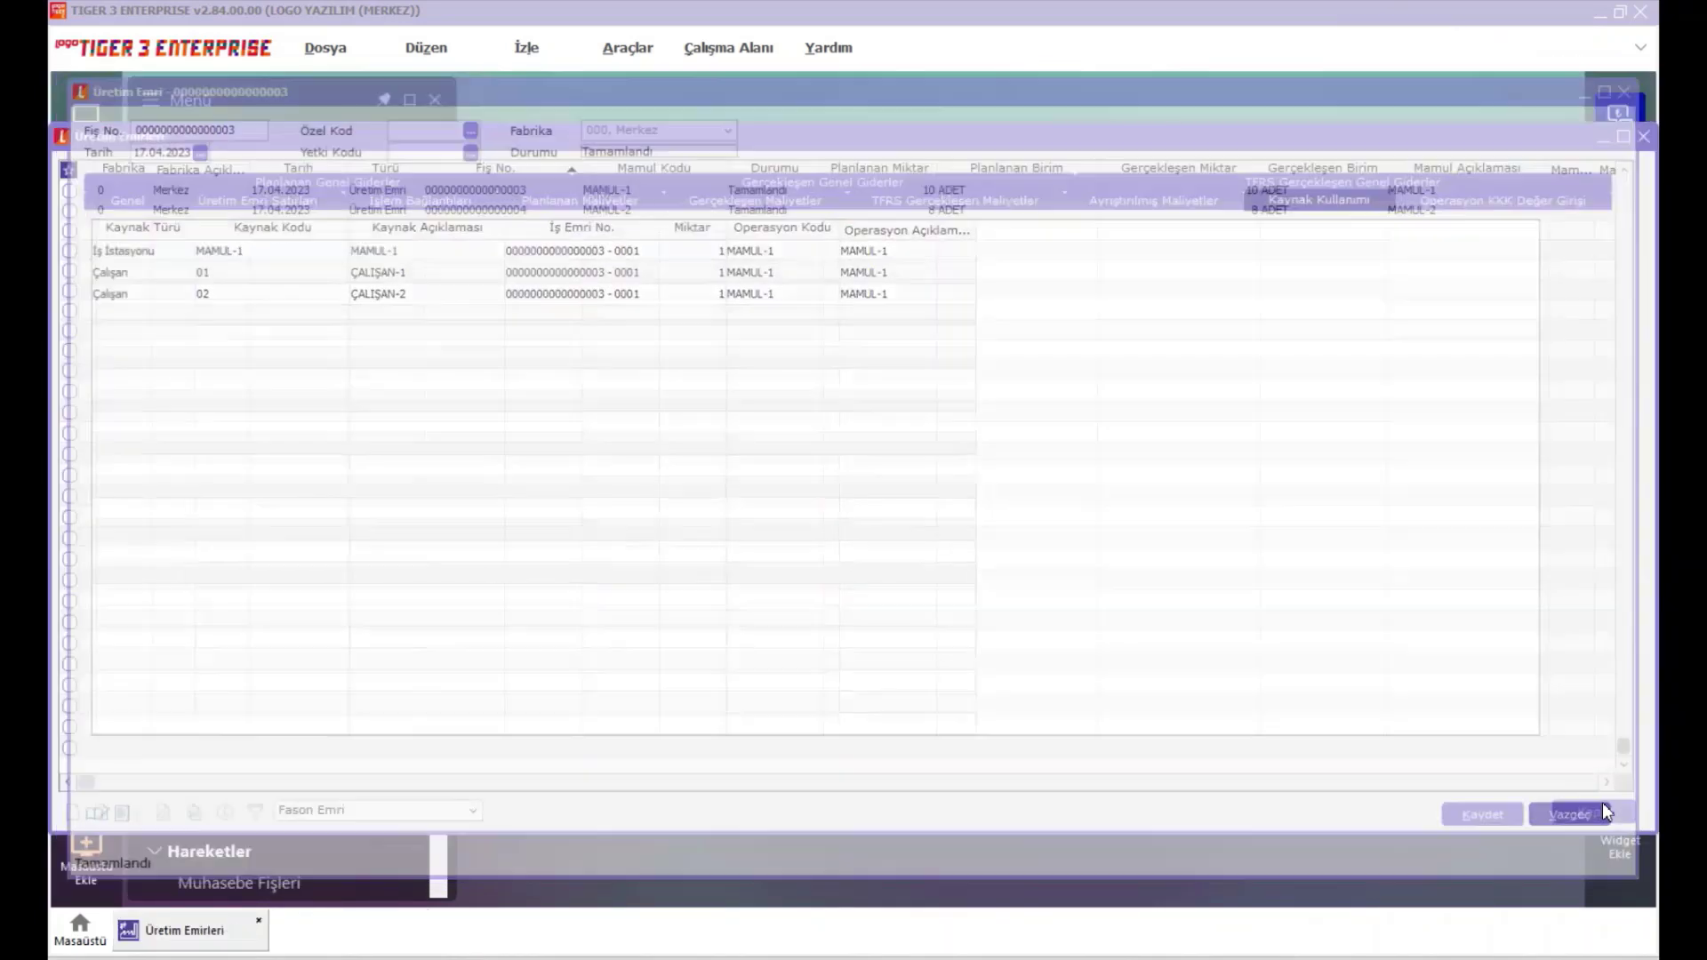
View the workstation's actual resource usage in the MAMUL-2 production order, and close the order without saving.
{"action": "double_click", "coordinate": [548, 212]}
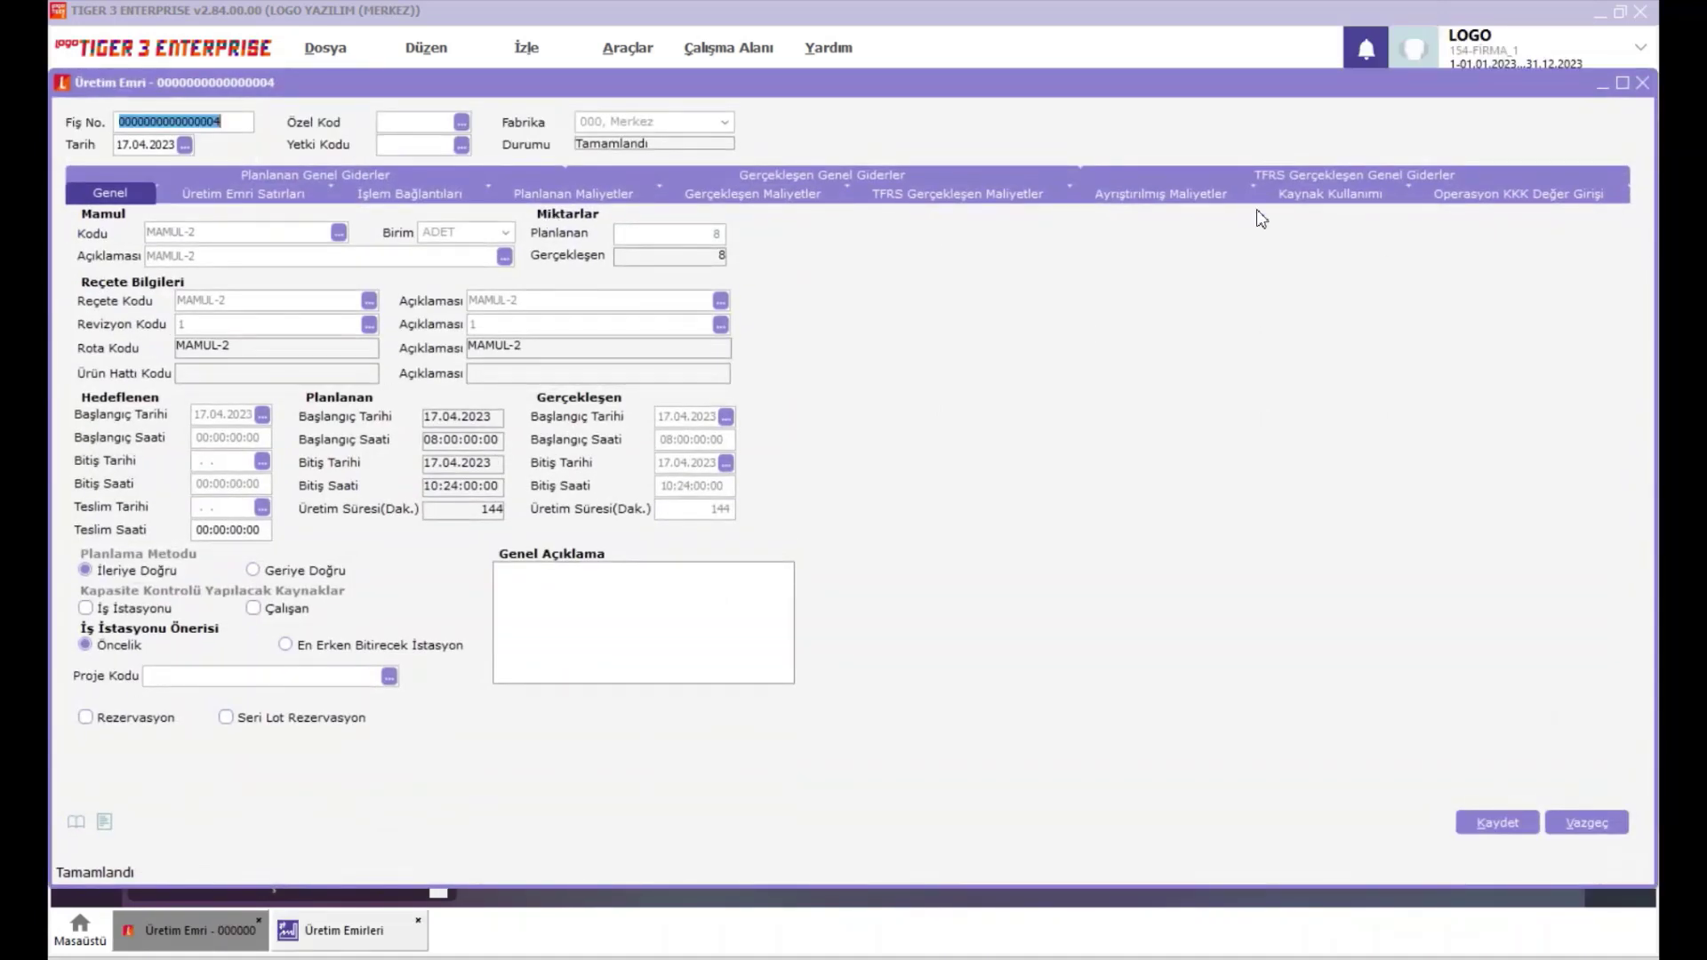
{"action": "left_click", "coordinate": [1295, 195]}
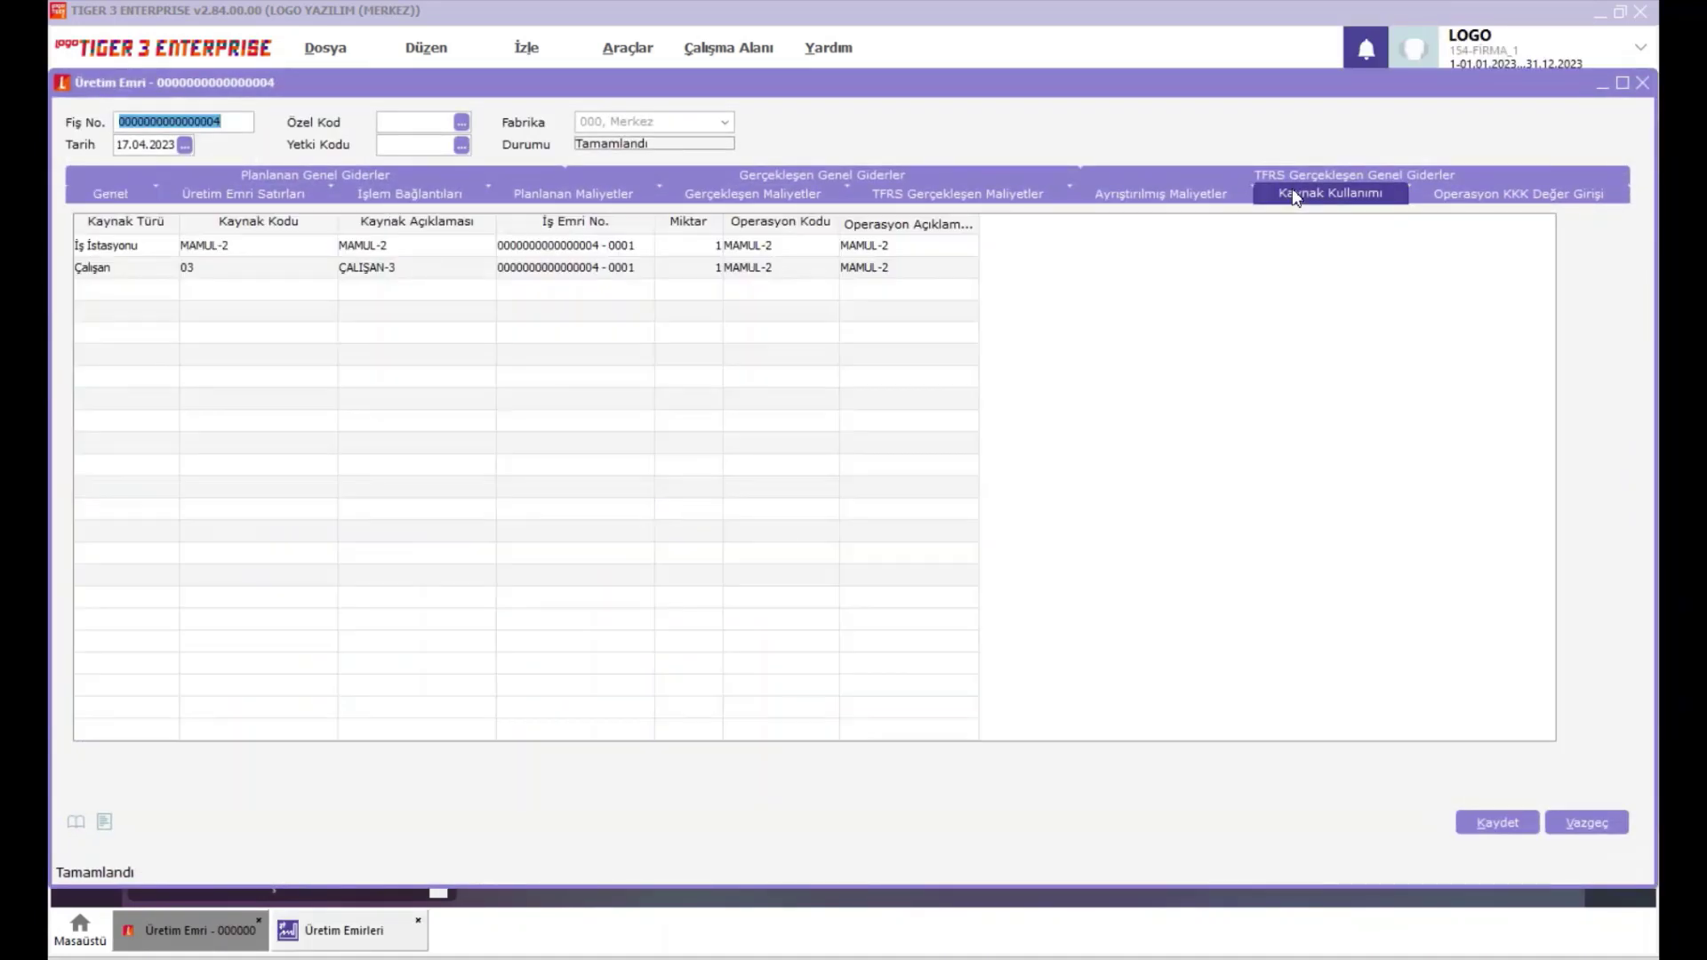
{"action": "right_click", "coordinate": [450, 242]}
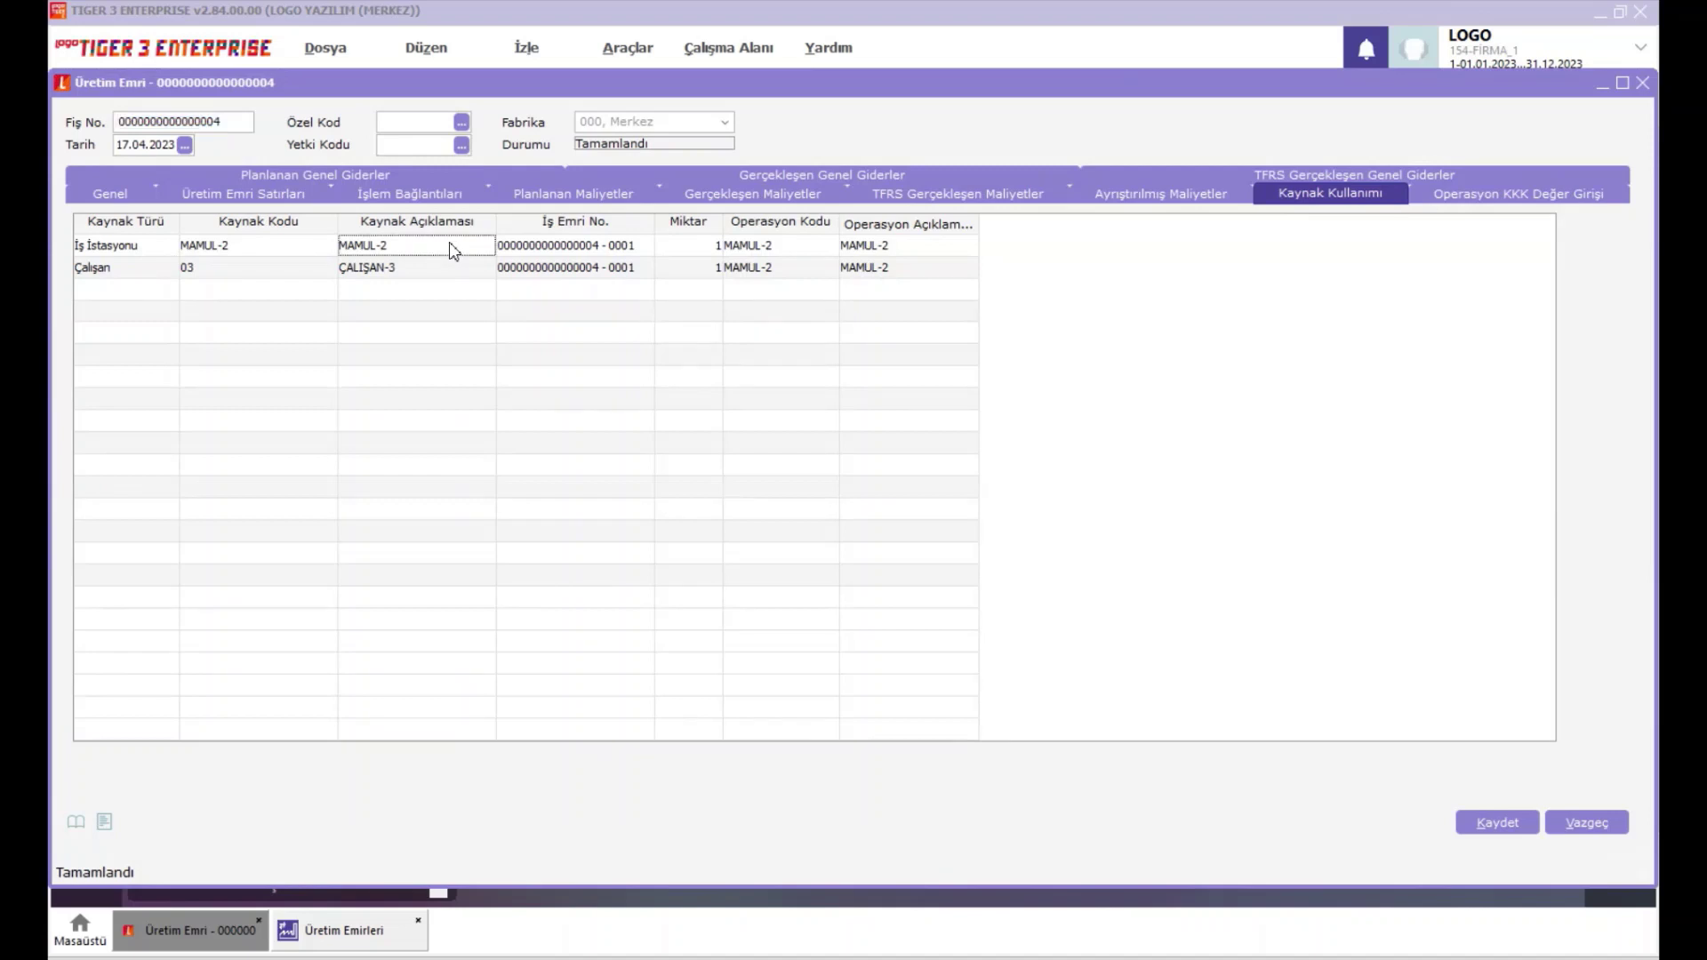
{"action": "left_click", "coordinate": [538, 281]}
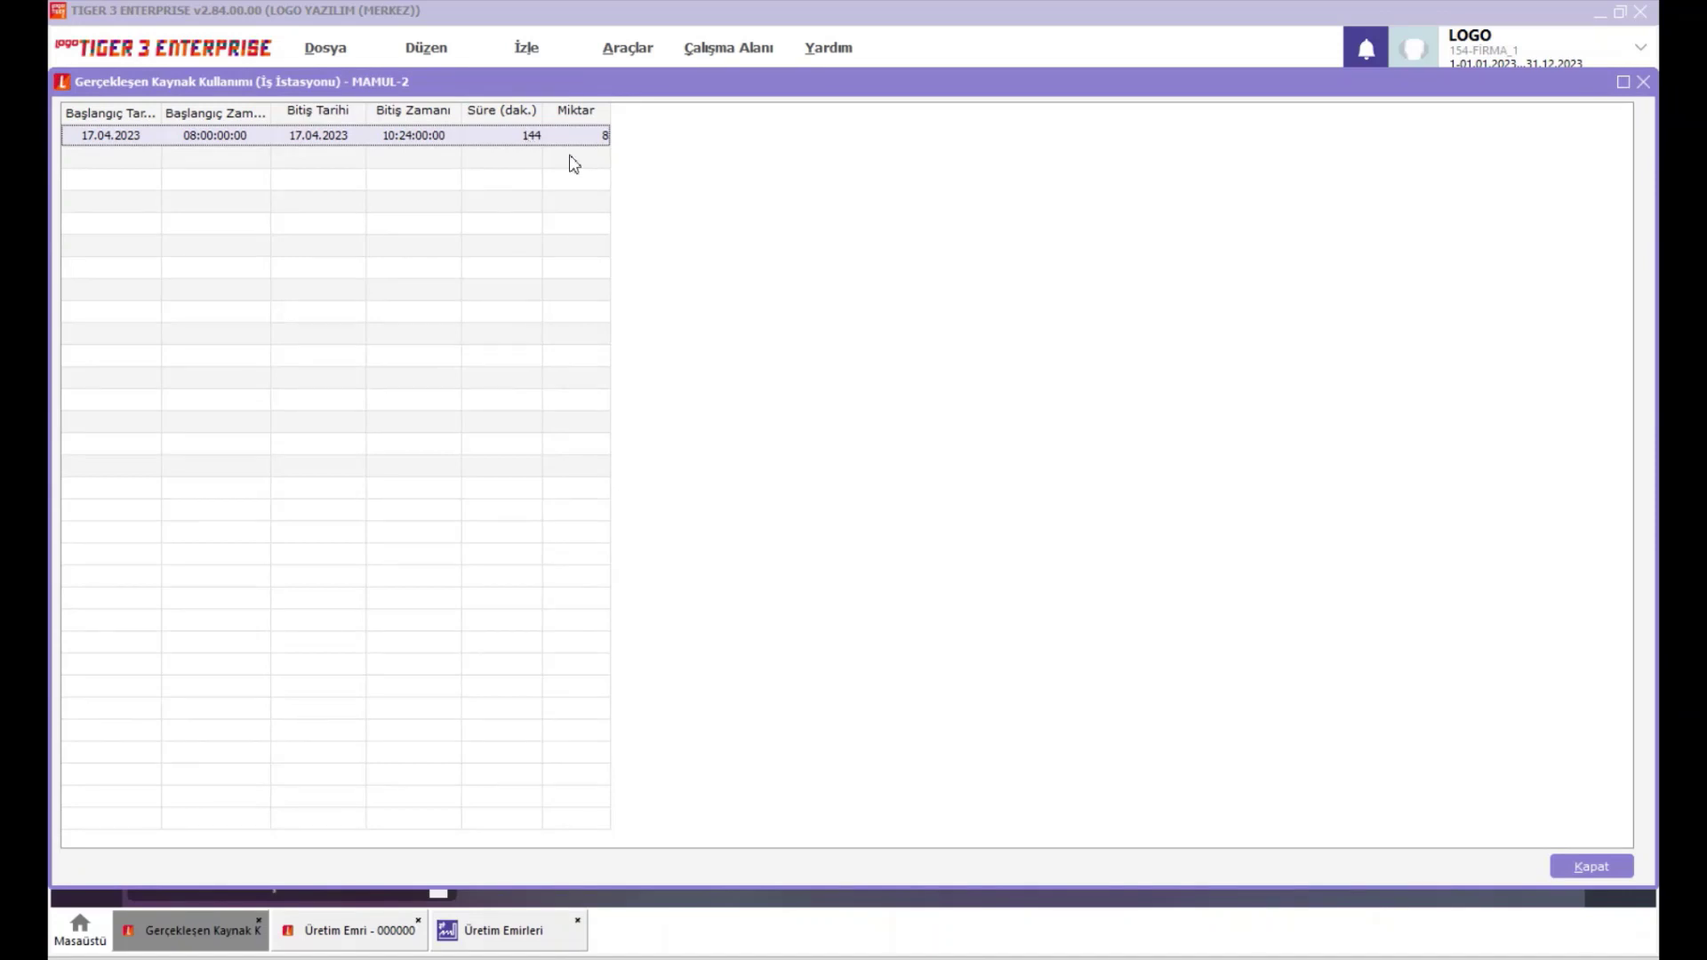
{"action": "left_click", "coordinate": [1600, 856]}
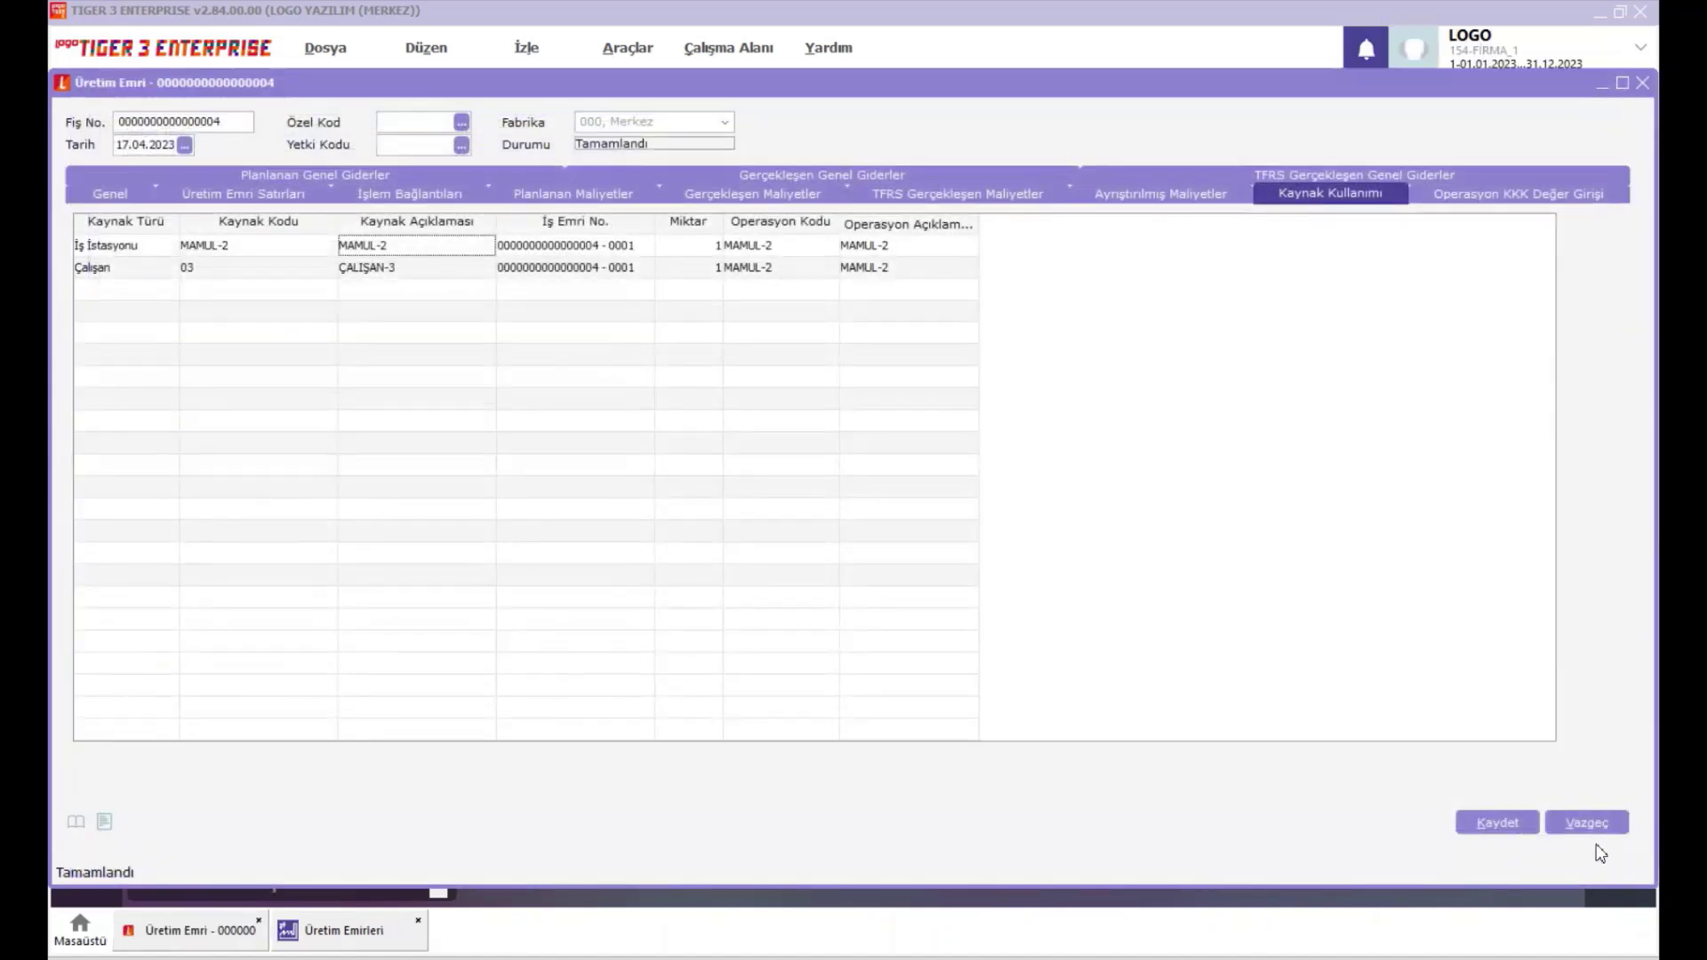
{"action": "left_click", "coordinate": [1599, 822]}
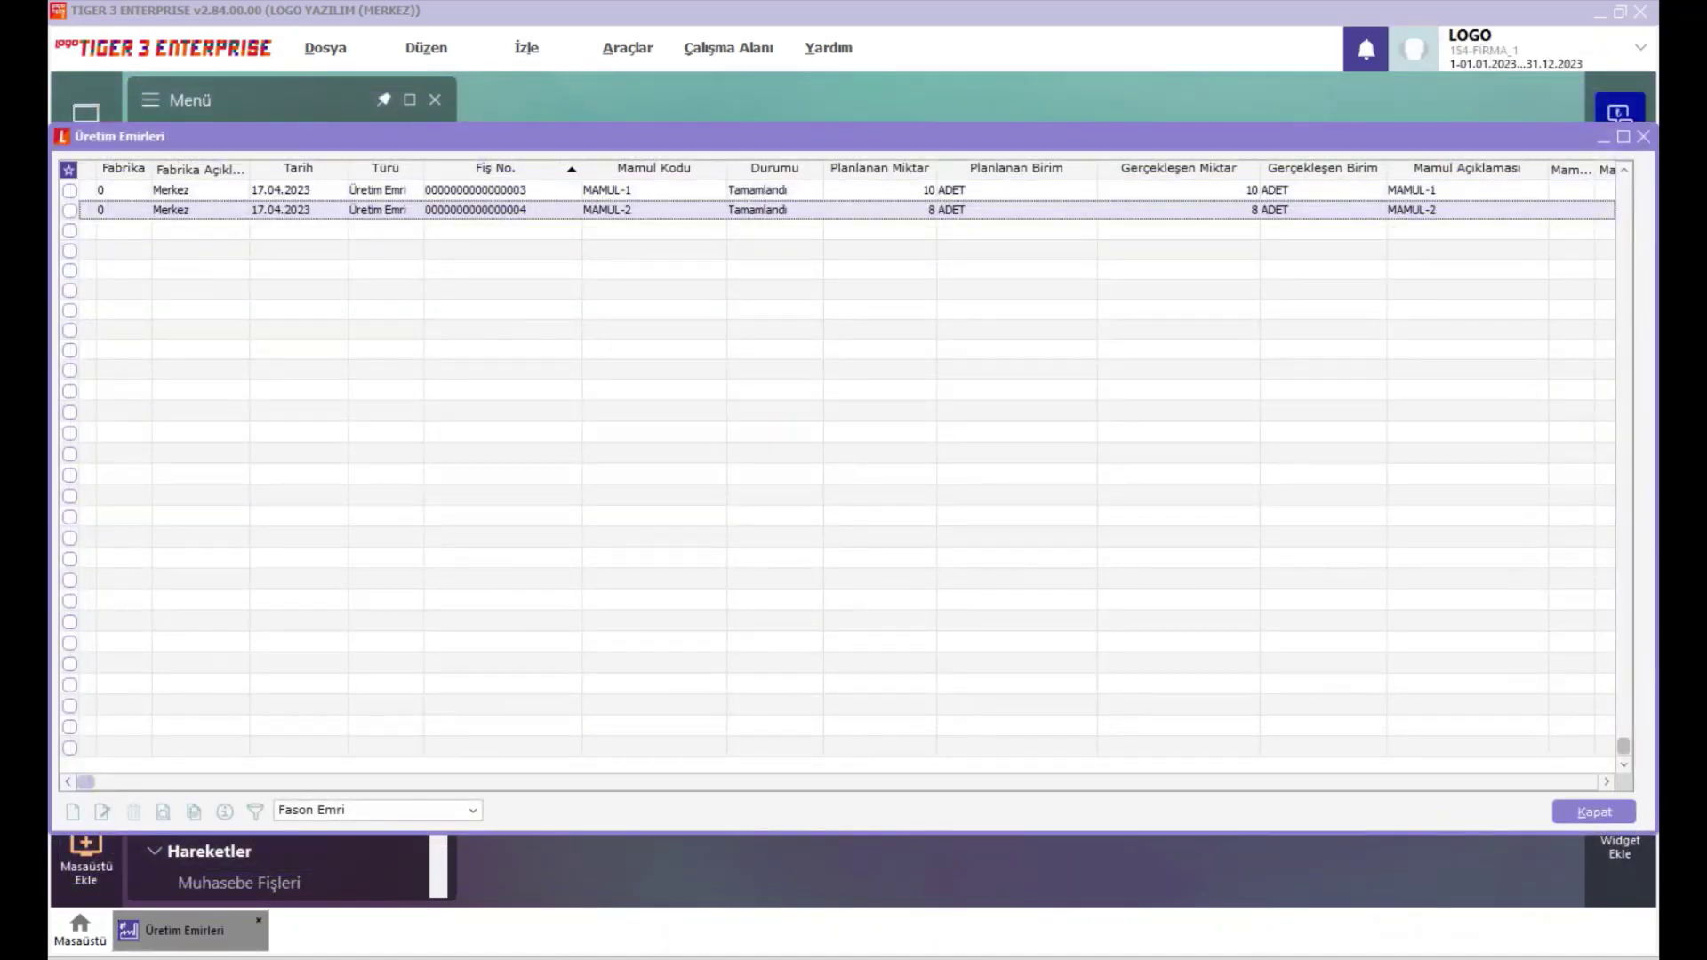
Switch to the Excel workbook and enter the resource usage in minutes: 100 for the first production order and 144 for the second.
{"action": "key", "text": "alt+Tab"}
{"action": "left_click", "coordinate": [960, 327]}
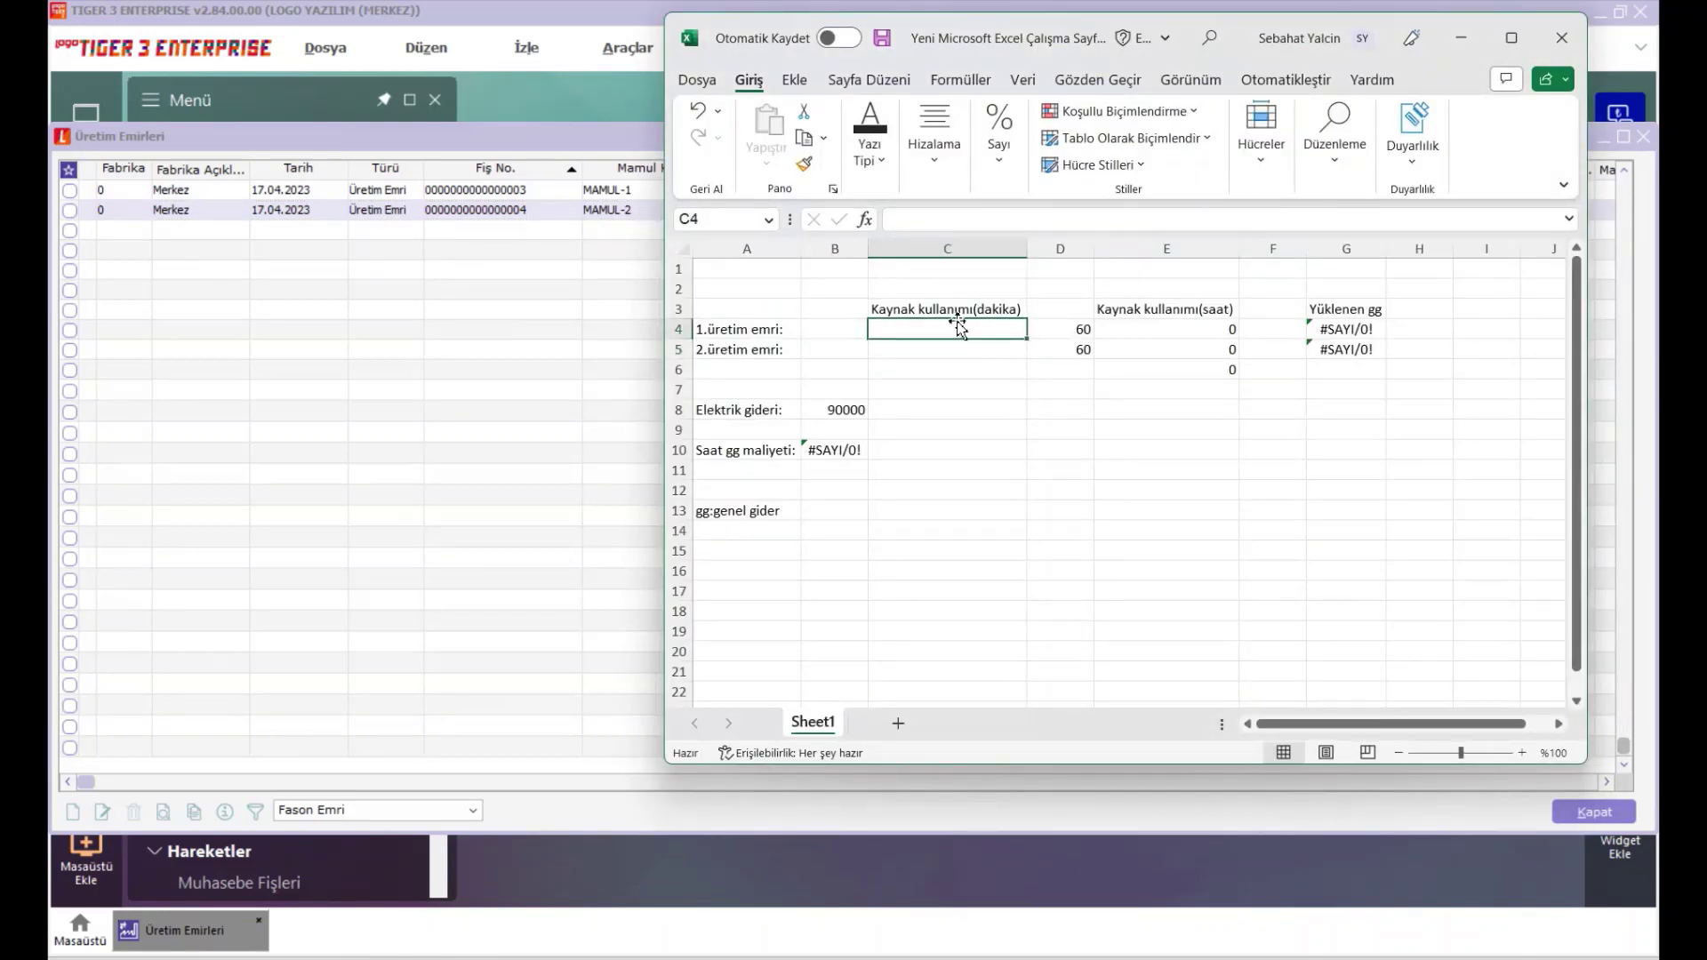
{"action": "type", "text": "100"}
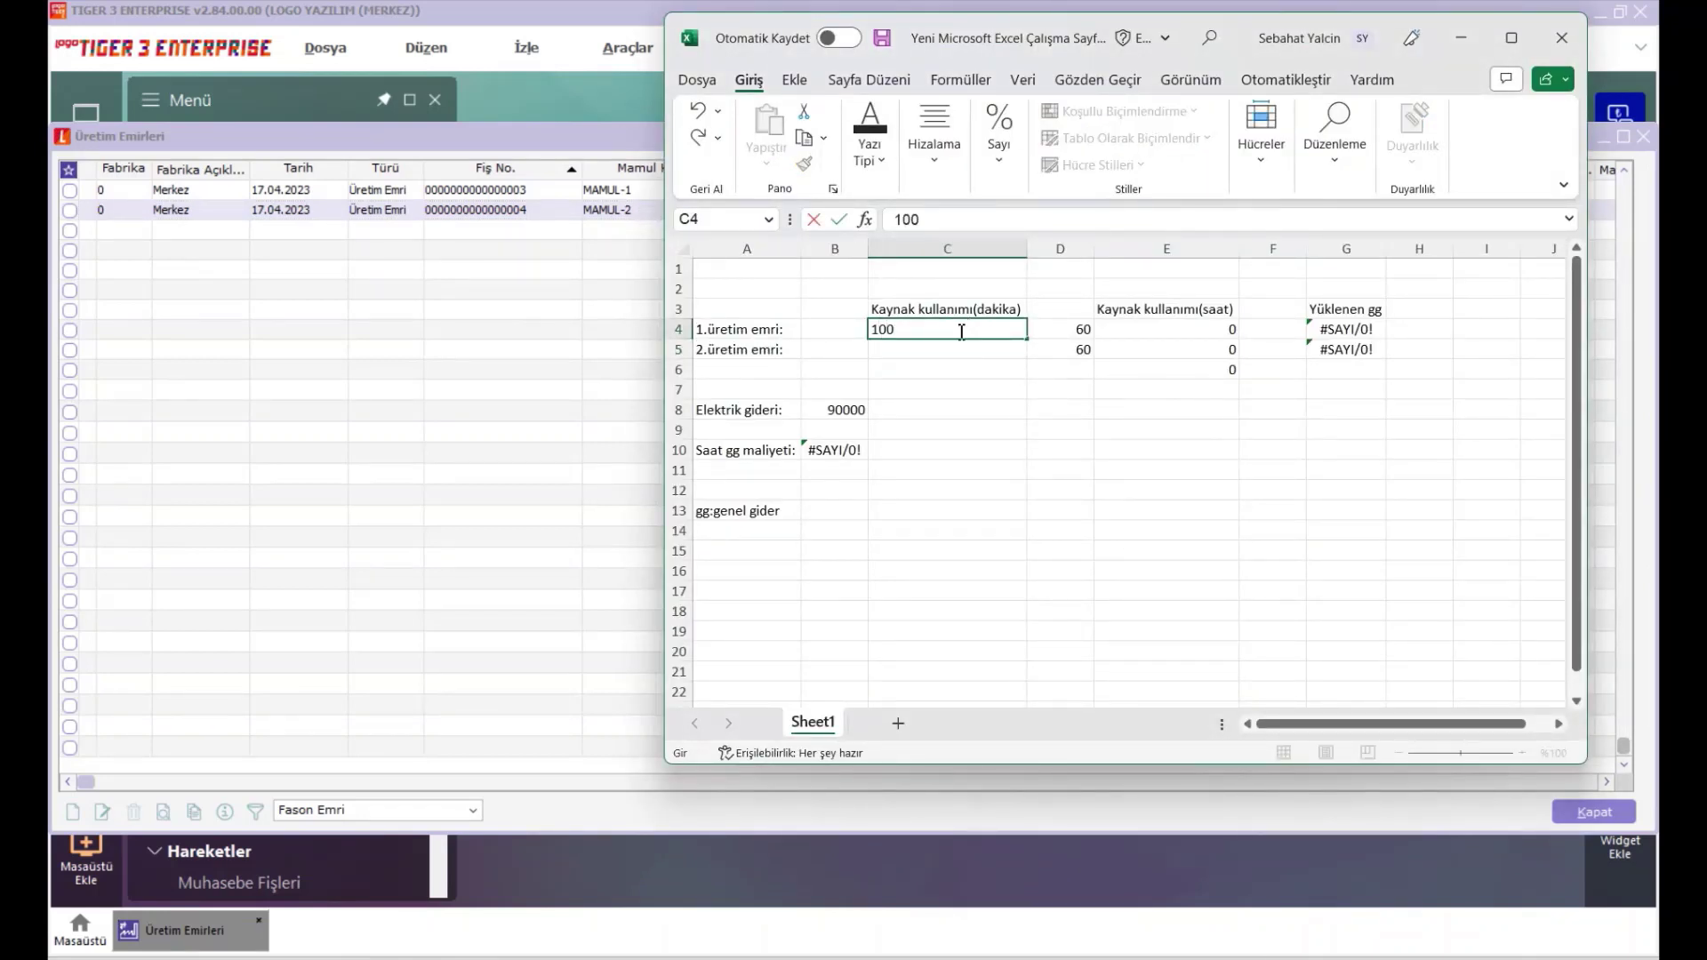
{"action": "left_click", "coordinate": [959, 354]}
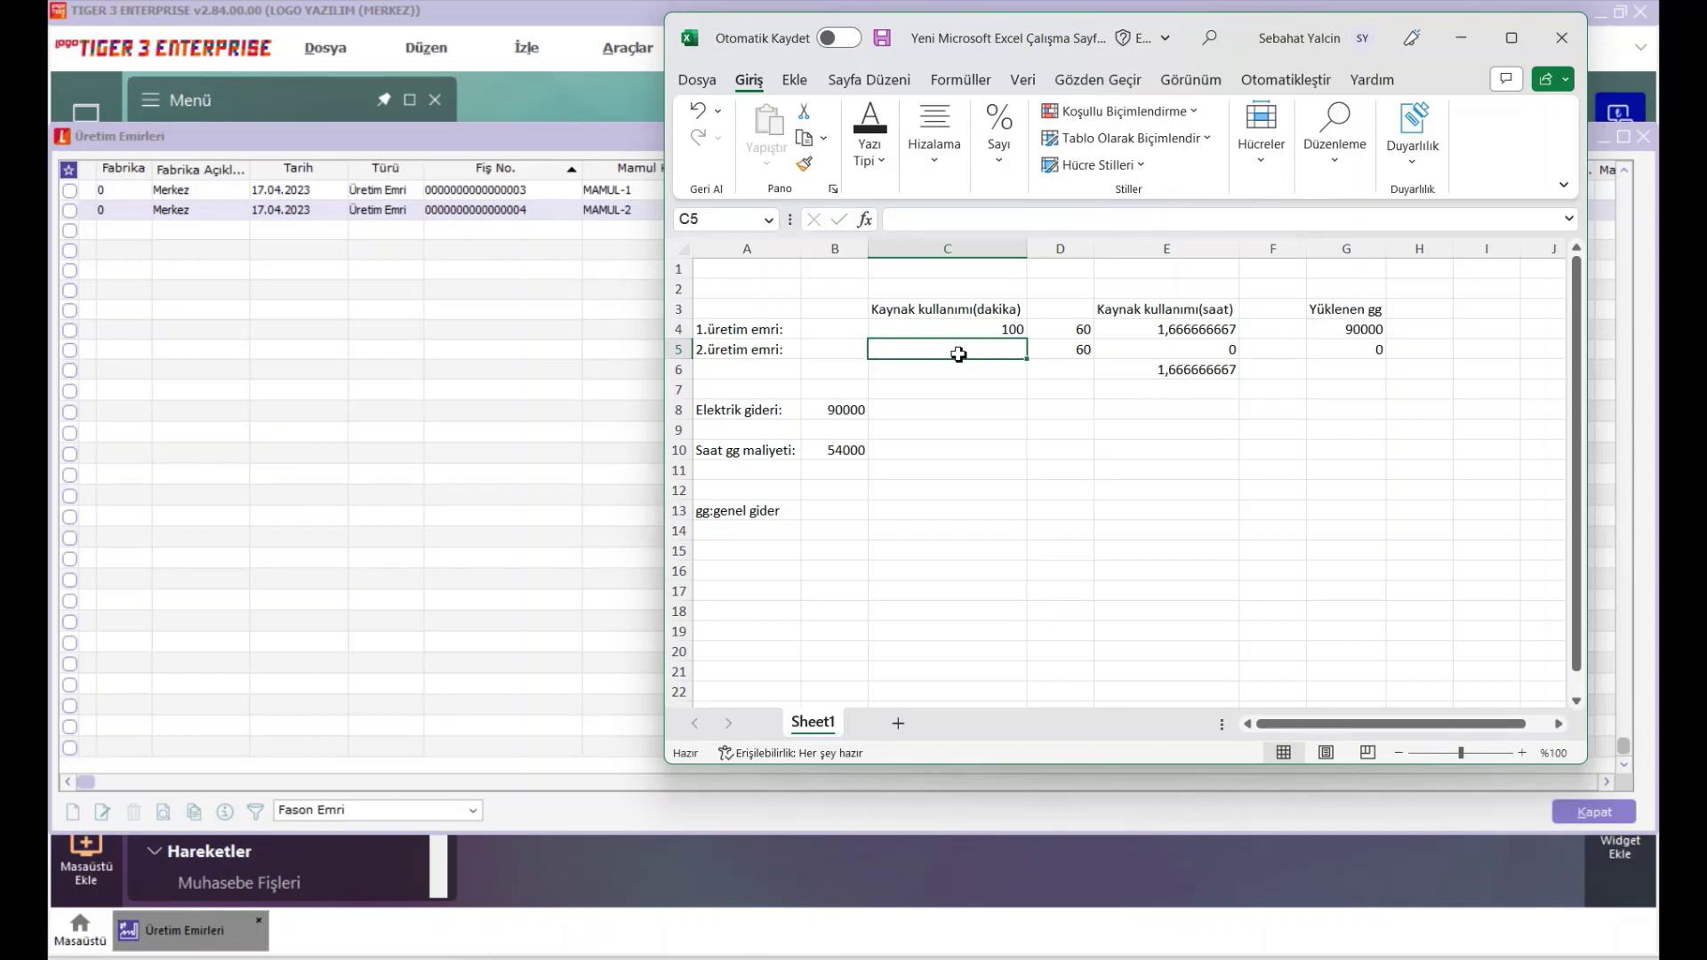
{"action": "type", "text": "144"}
{"action": "key", "text": "Tab"}
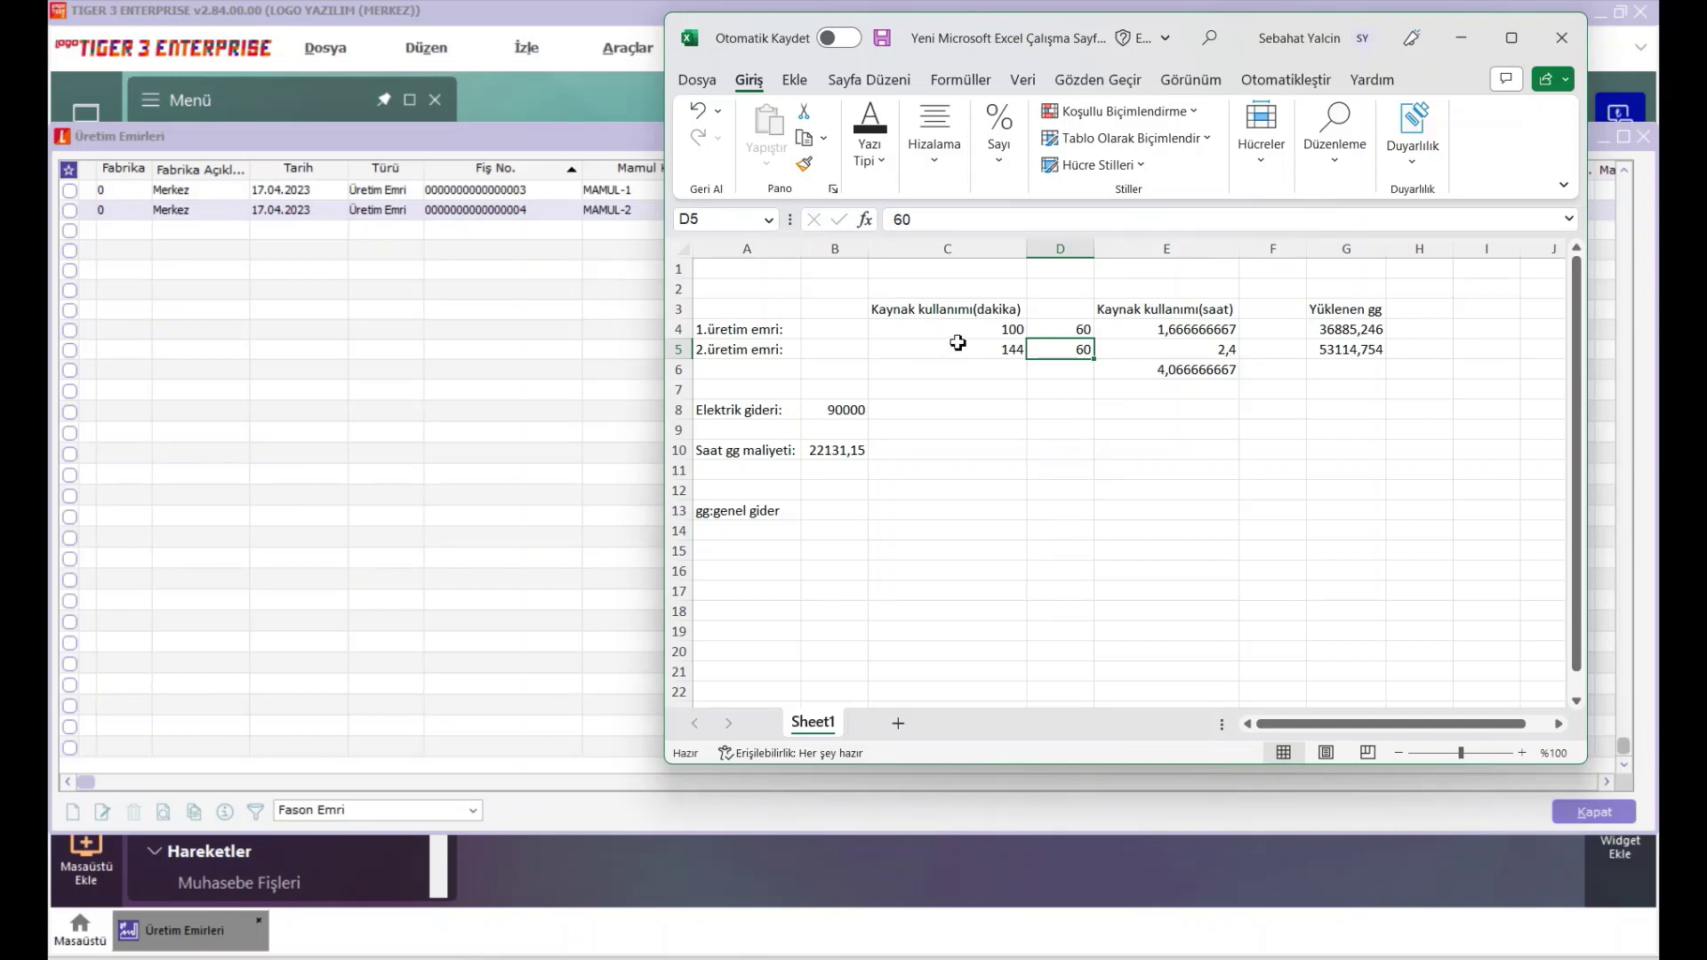
{"action": "left_click", "coordinate": [966, 334]}
{"action": "left_click", "coordinate": [966, 345]}
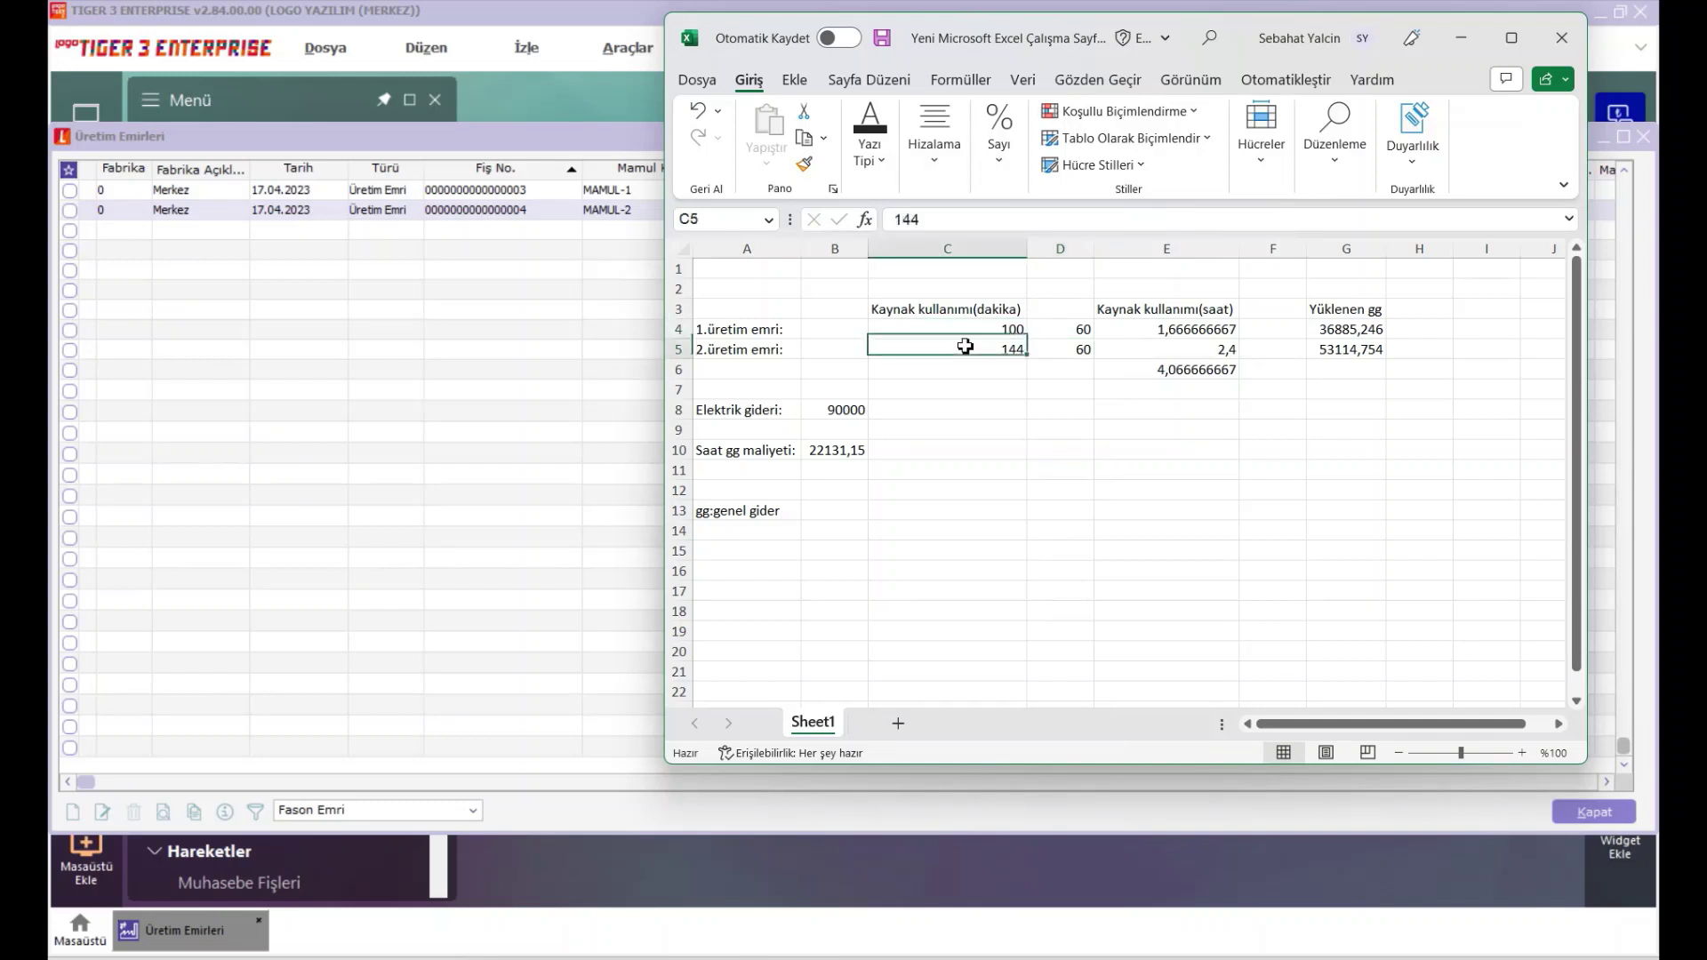
Review the formulas that convert both production orders' resource usage from minutes to hours and add up the total hours.
{"action": "left_click", "coordinate": [1143, 328]}
{"action": "left_click", "coordinate": [1156, 347]}
{"action": "left_click", "coordinate": [1156, 329]}
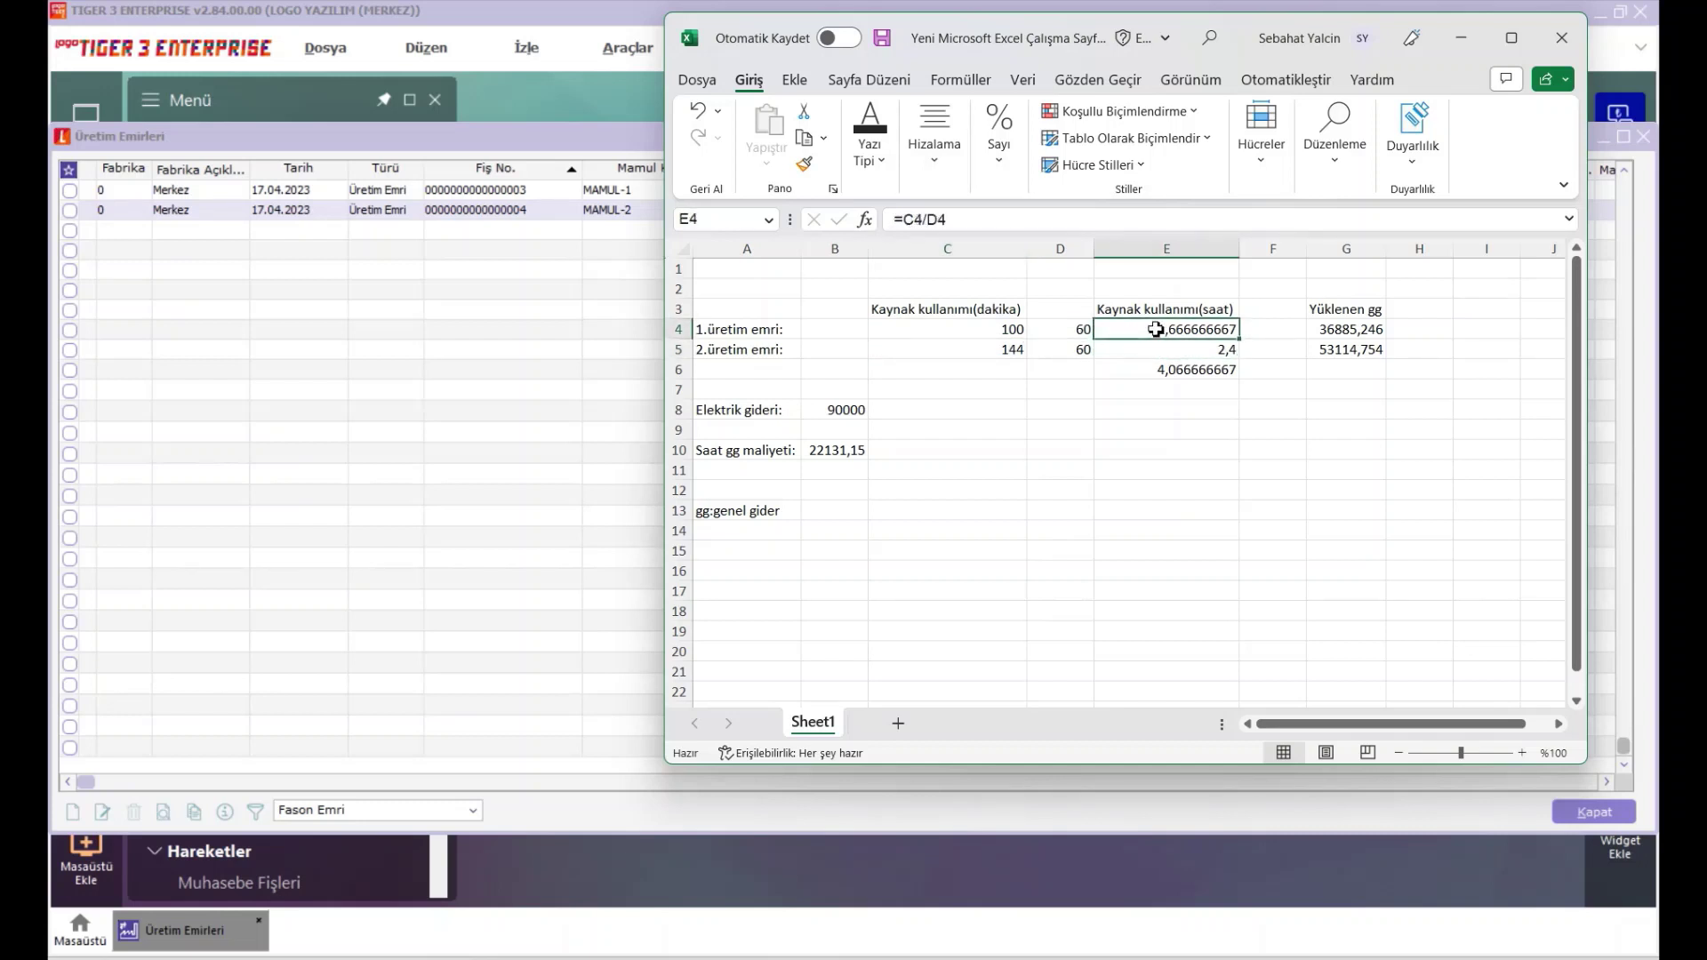
{"action": "left_click", "coordinate": [1162, 345]}
{"action": "left_click", "coordinate": [1166, 329]}
{"action": "left_click", "coordinate": [1174, 370]}
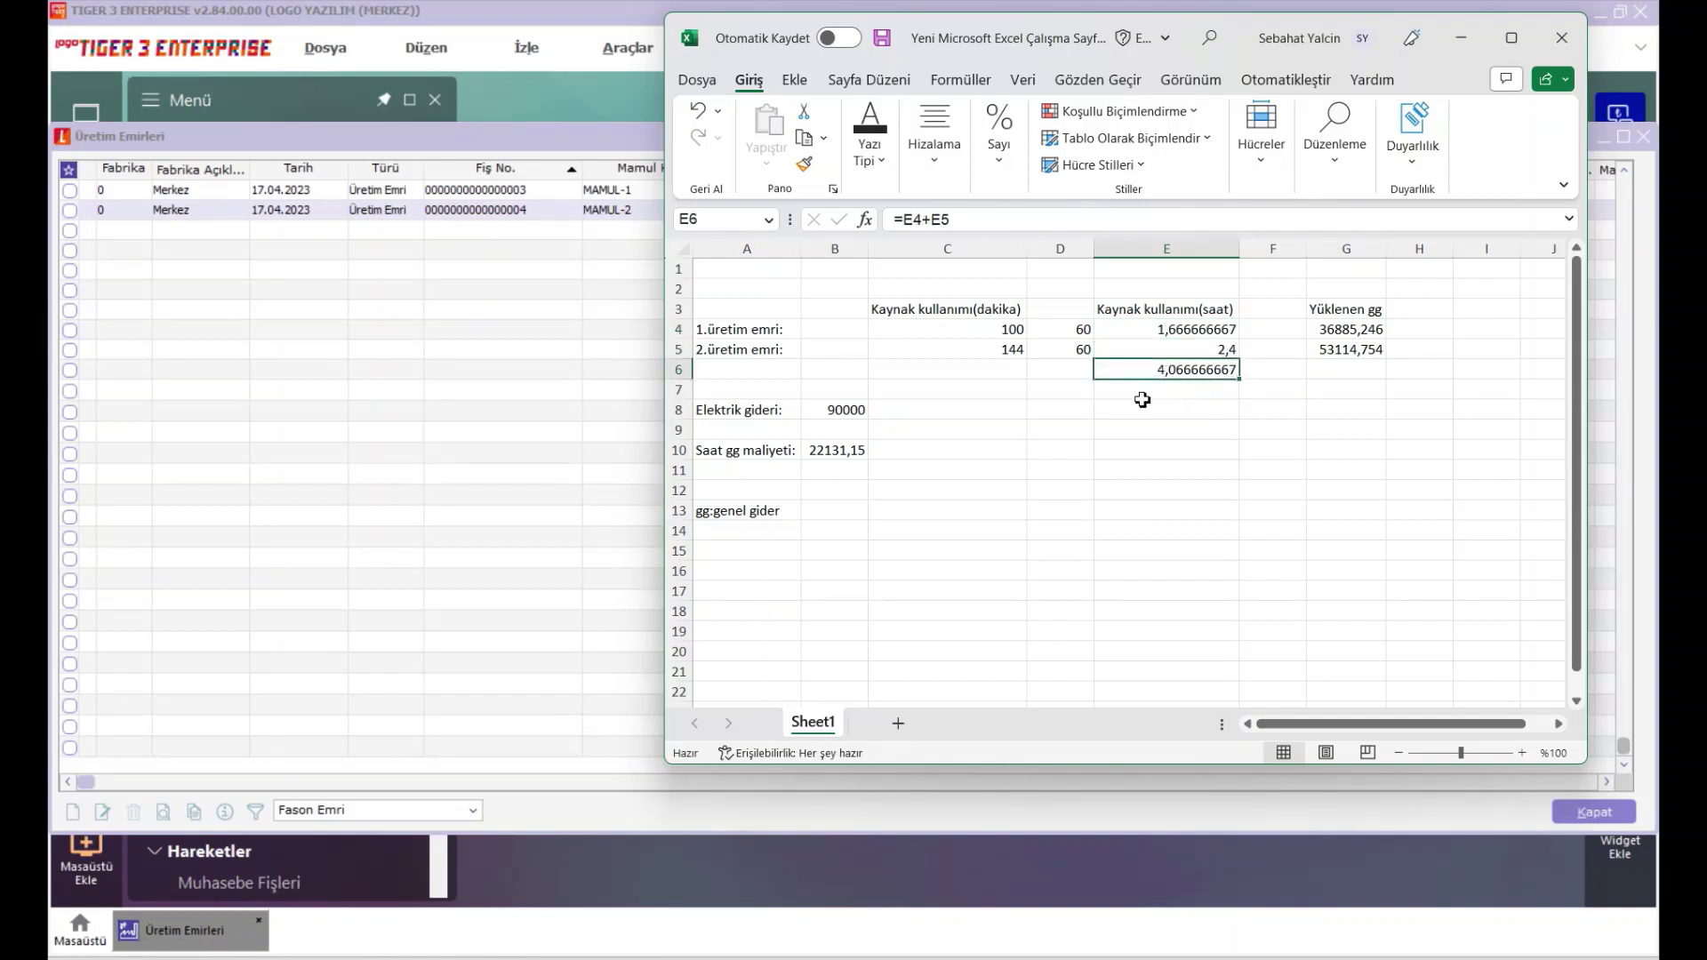
Review the electricity expense and the hourly overhead cost formula that divides it by the total machine hours.
{"action": "left_click", "coordinate": [841, 413]}
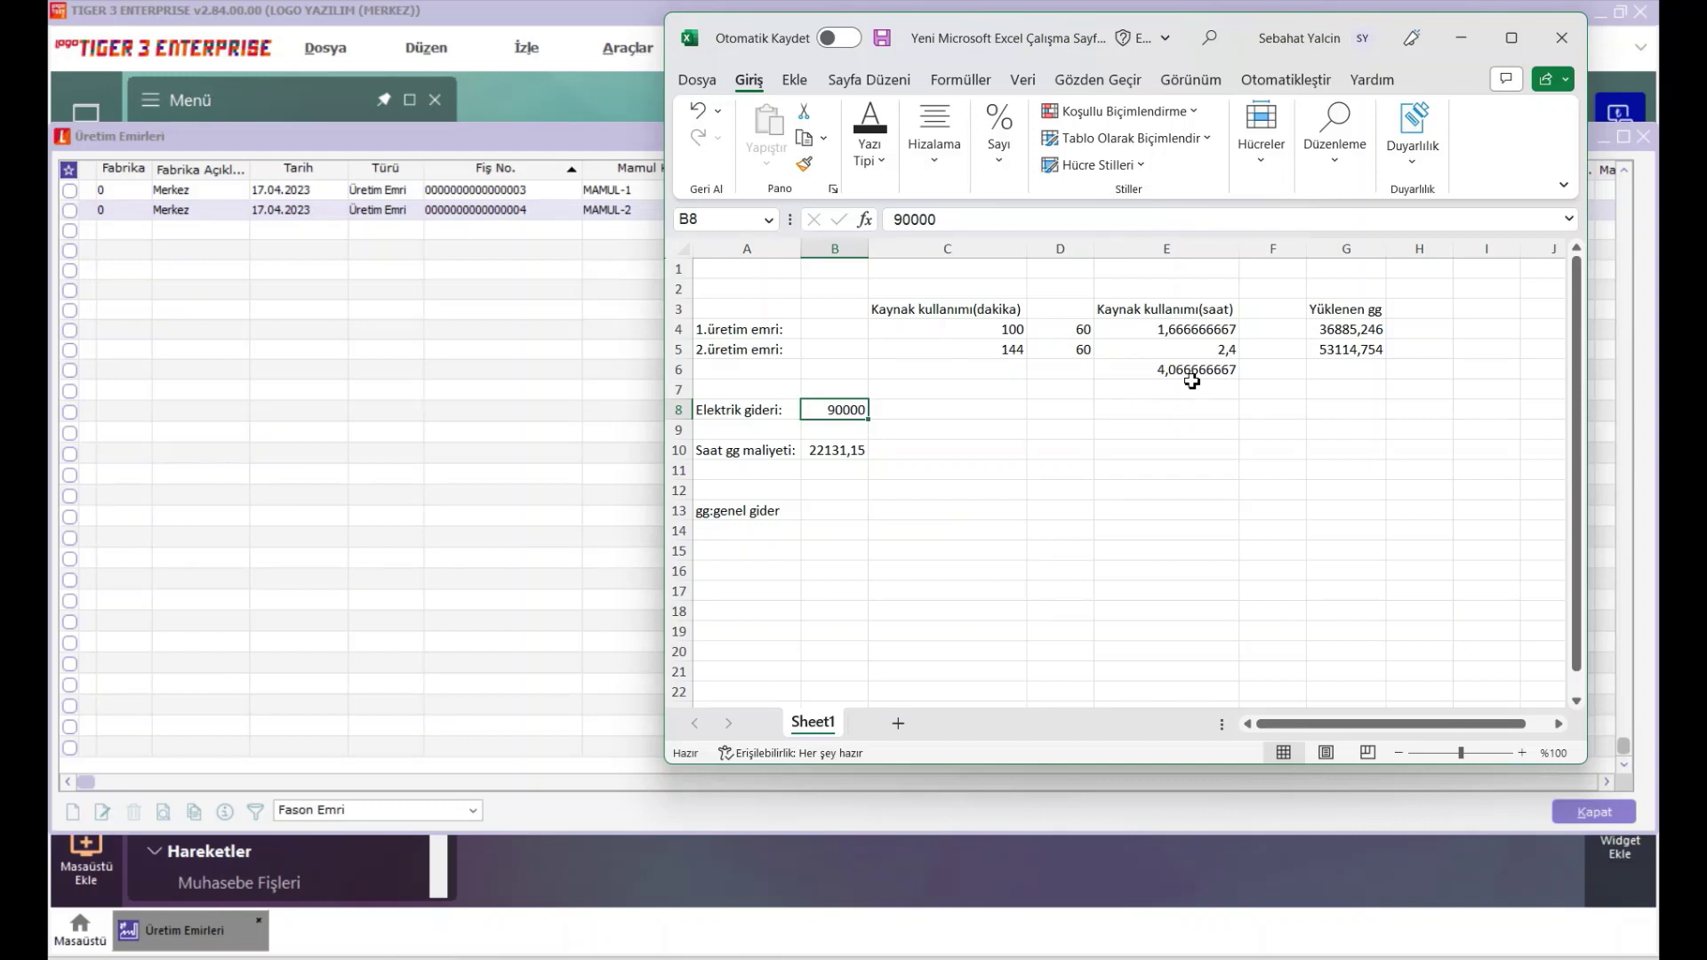
{"action": "left_click", "coordinate": [840, 452]}
{"action": "left_click", "coordinate": [847, 412]}
{"action": "left_click", "coordinate": [1170, 375]}
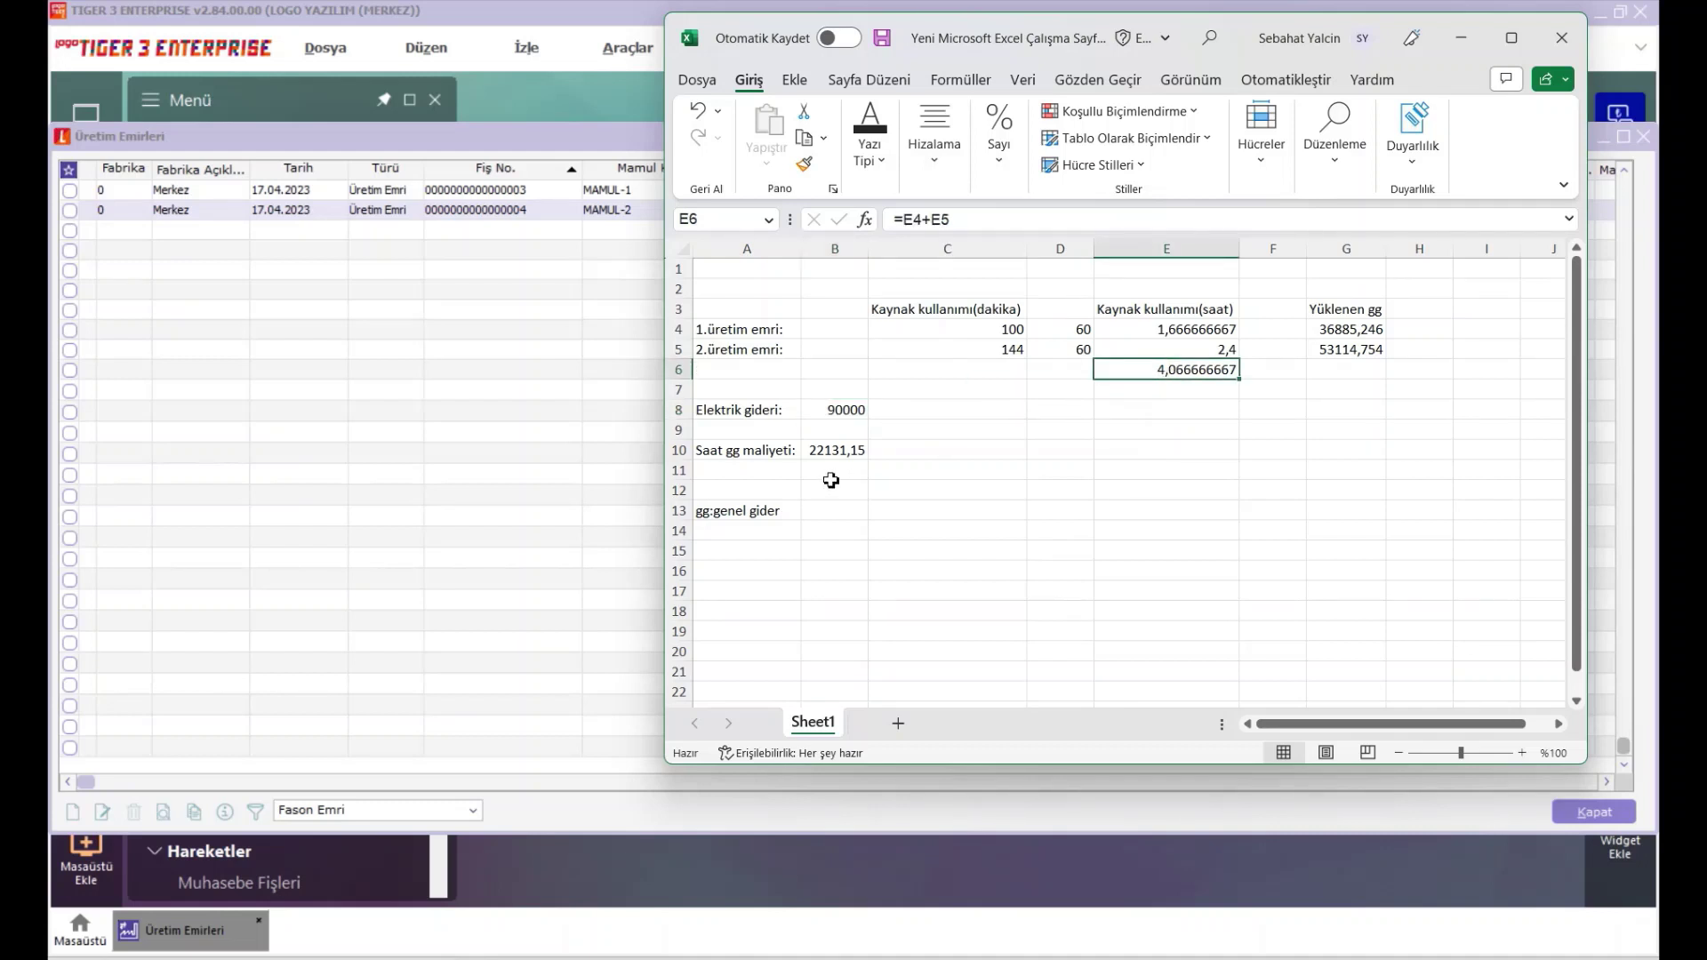
{"action": "left_click", "coordinate": [848, 453]}
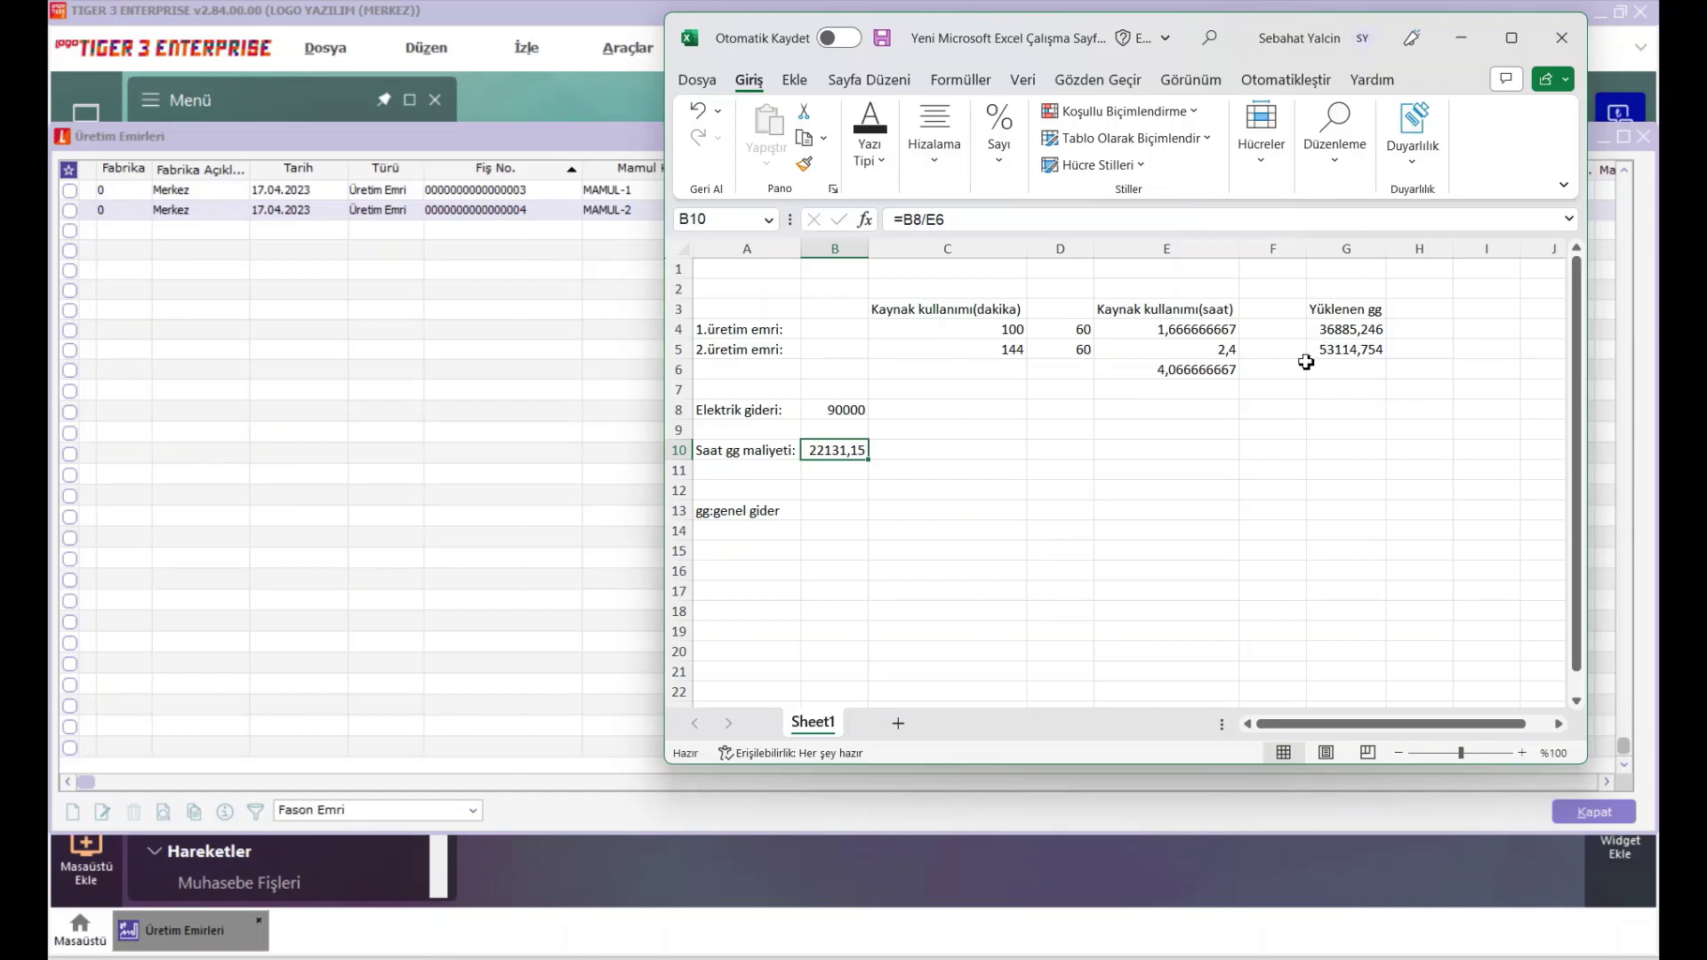
Review each production order's hours and the formula for the overhead loaded onto the first order.
{"action": "left_click", "coordinate": [1227, 332]}
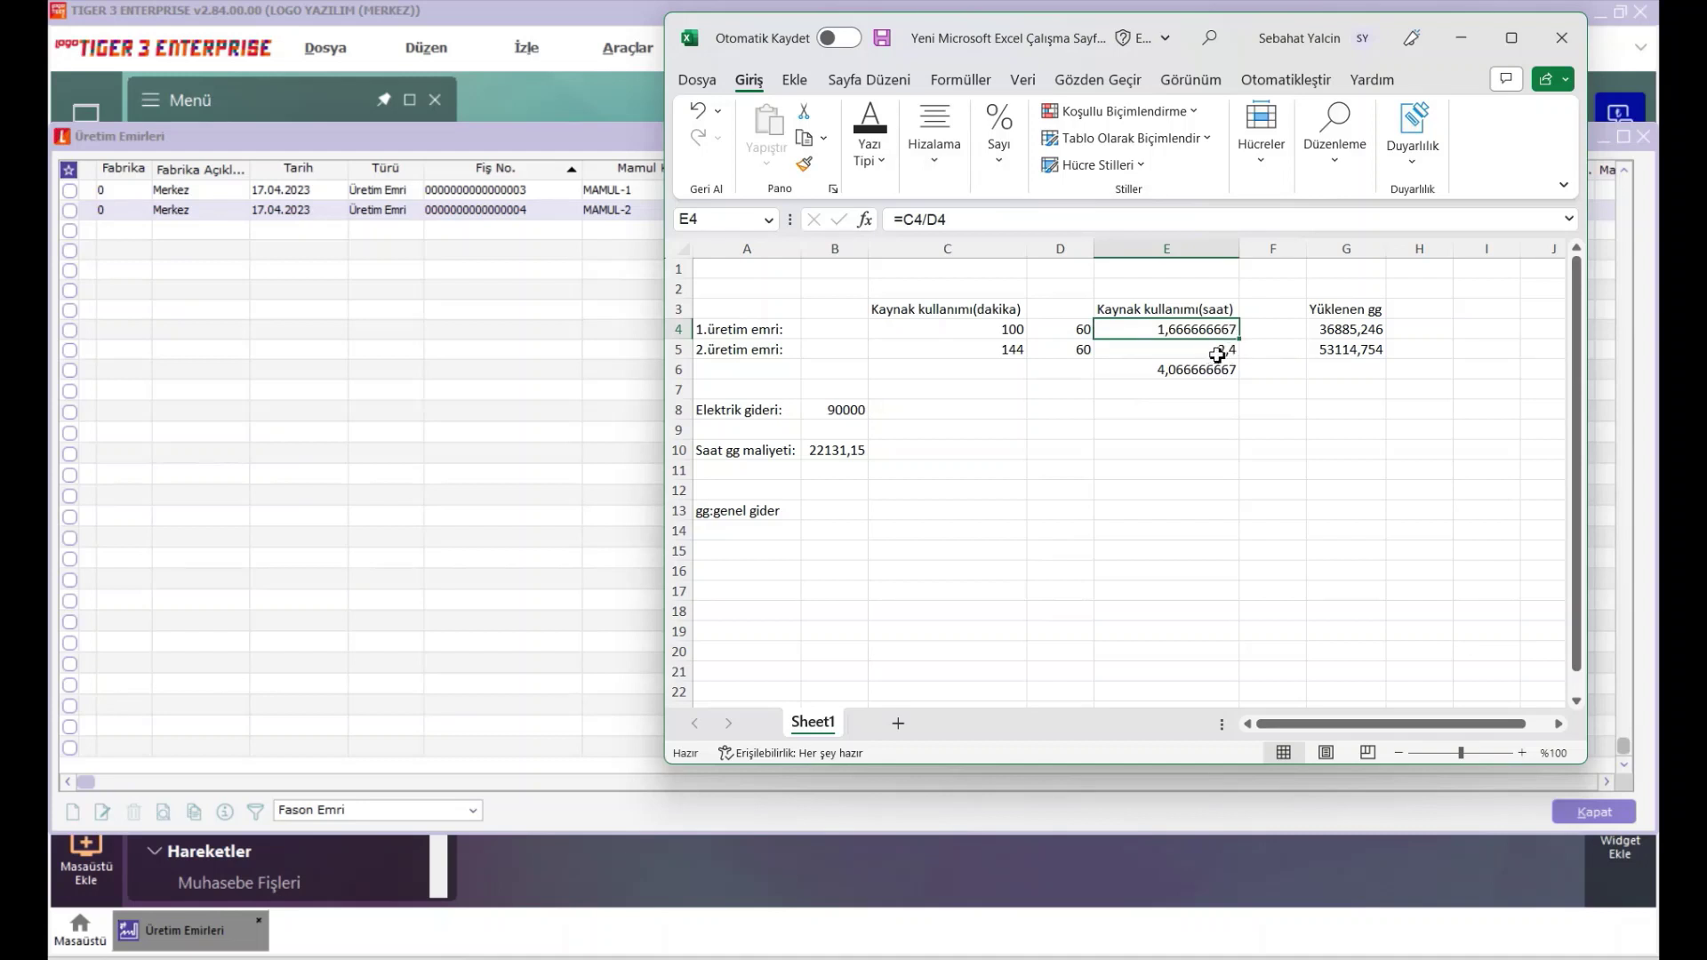
{"action": "left_click", "coordinate": [1218, 351]}
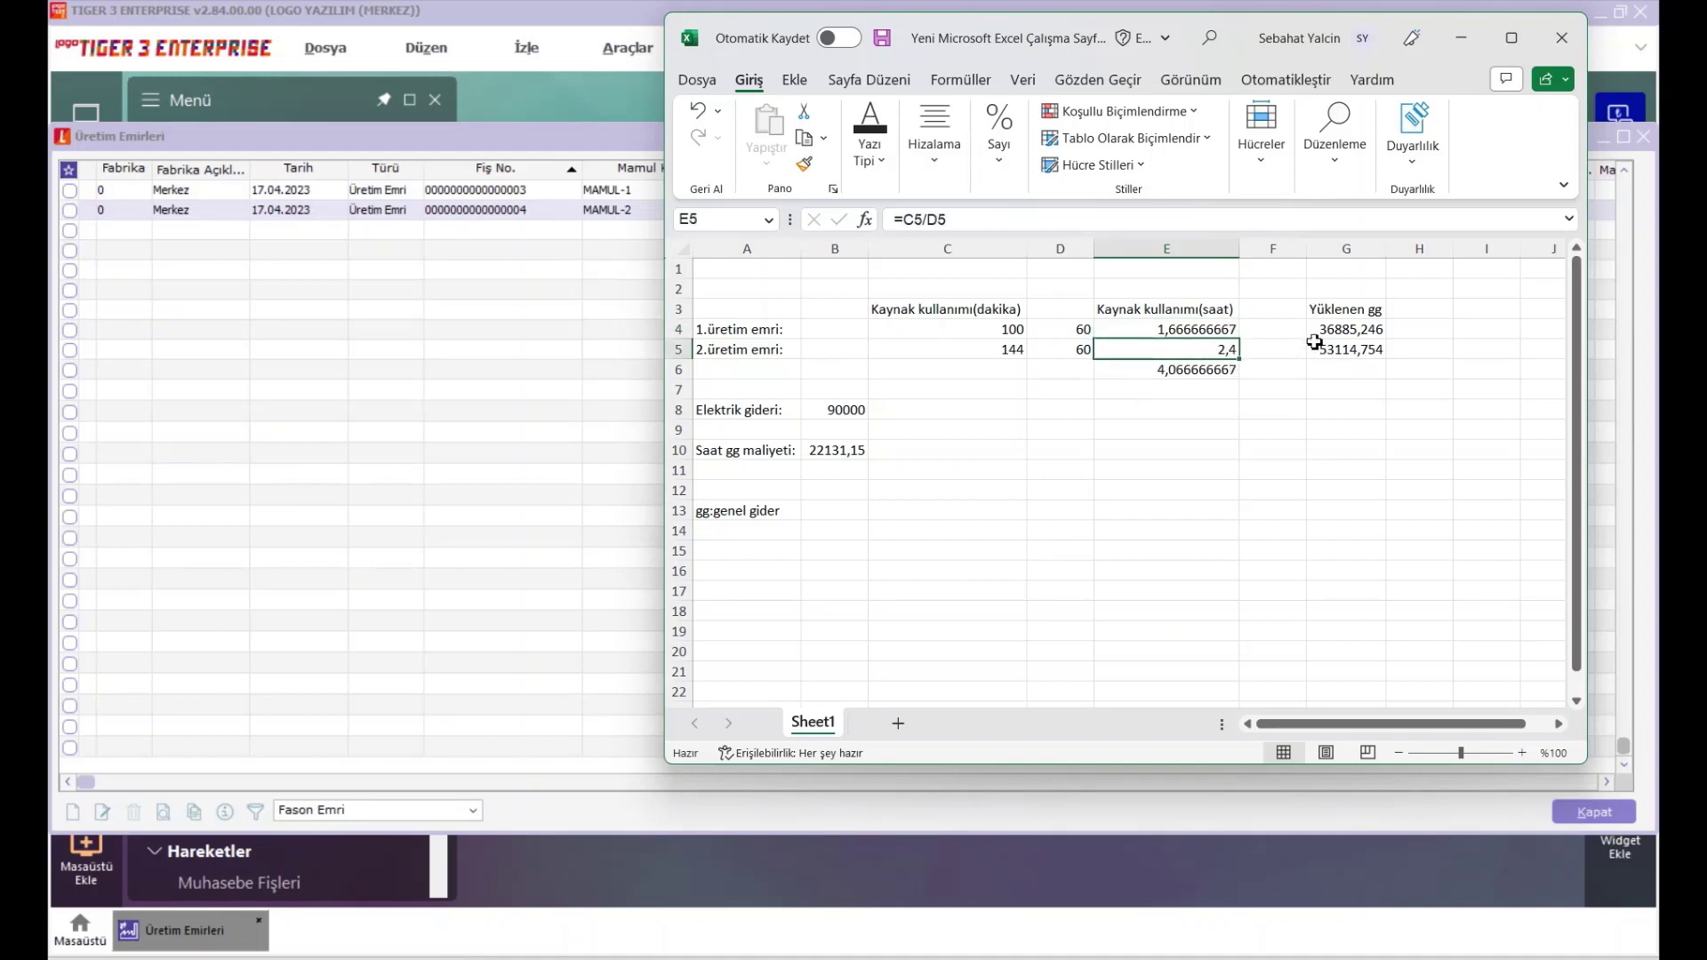
{"action": "left_click", "coordinate": [1350, 331]}
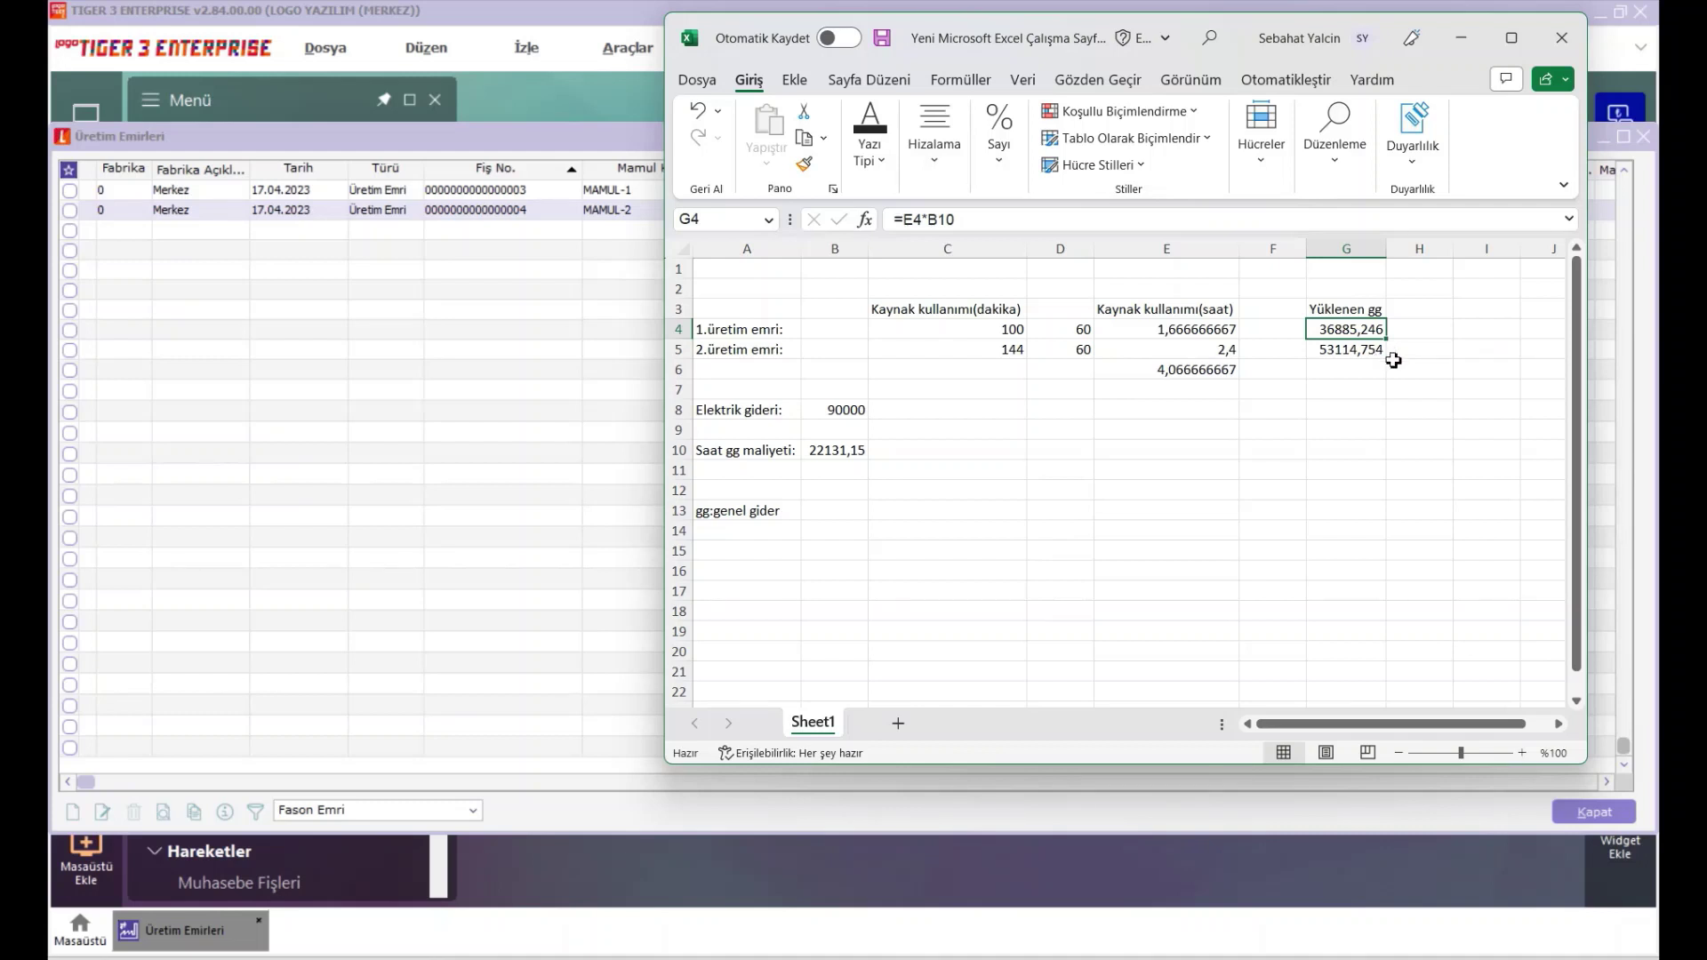
Switch back to Tiger 3 Enterprise, close the production orders list, and open Fiili Genel Gider Yükleme İşlemi under Maliyet Muhasebesi.
{"action": "left_click", "coordinate": [547, 336]}
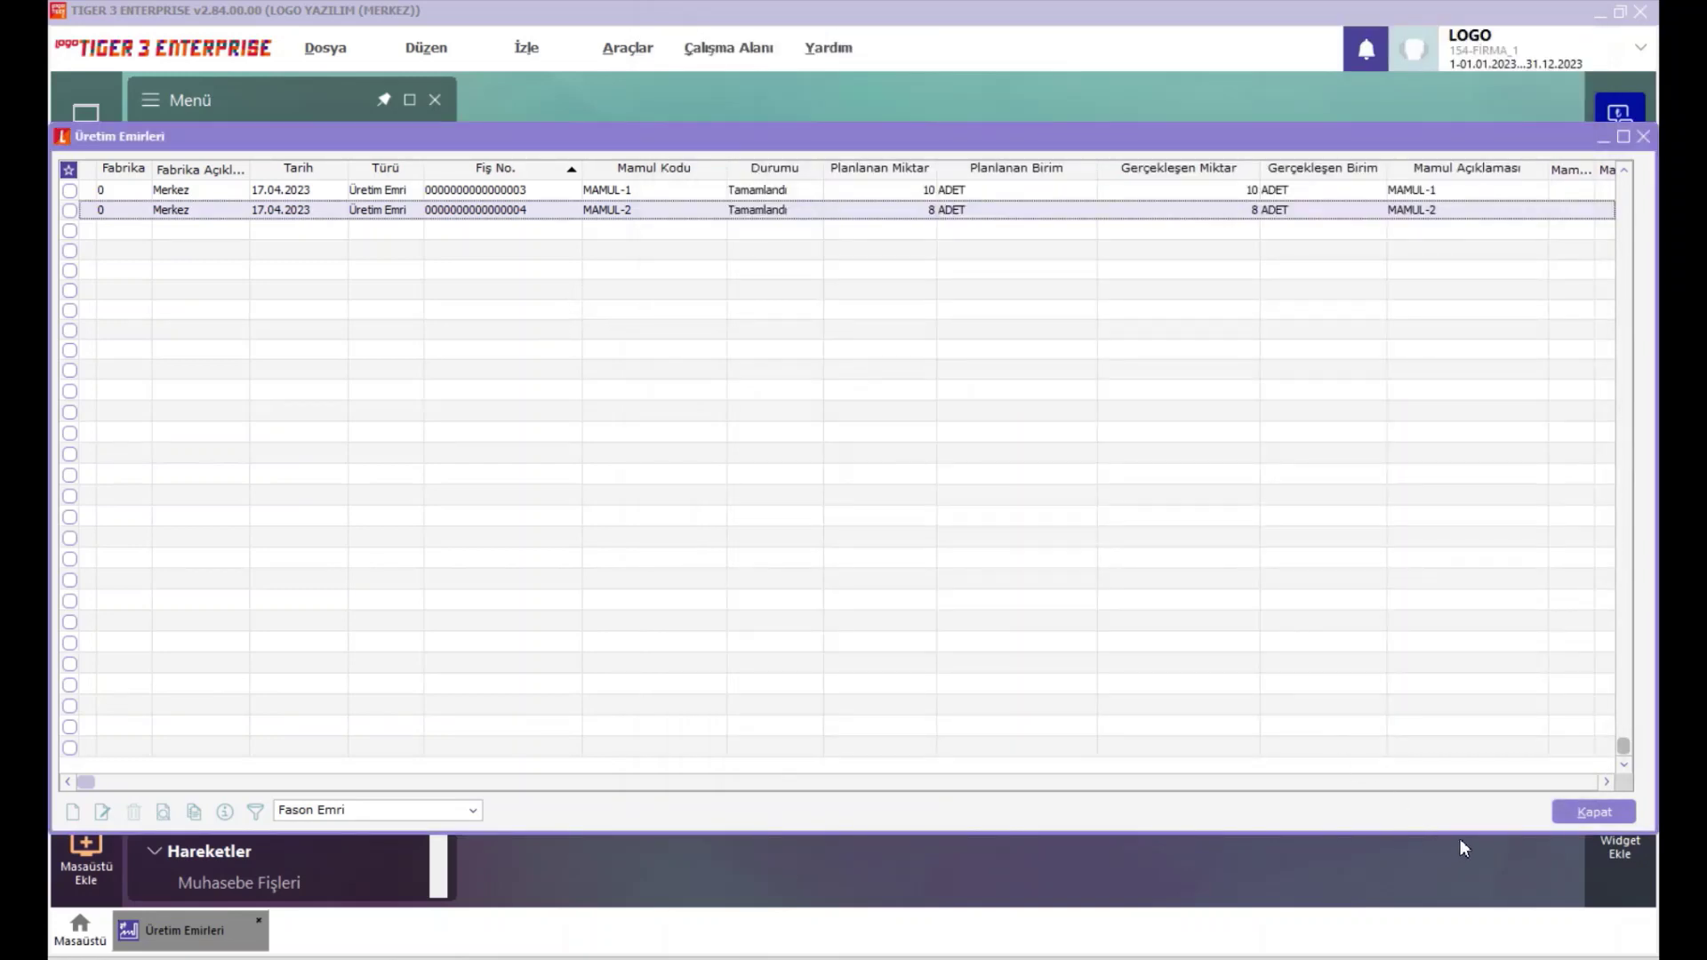
{"action": "left_click", "coordinate": [1587, 812]}
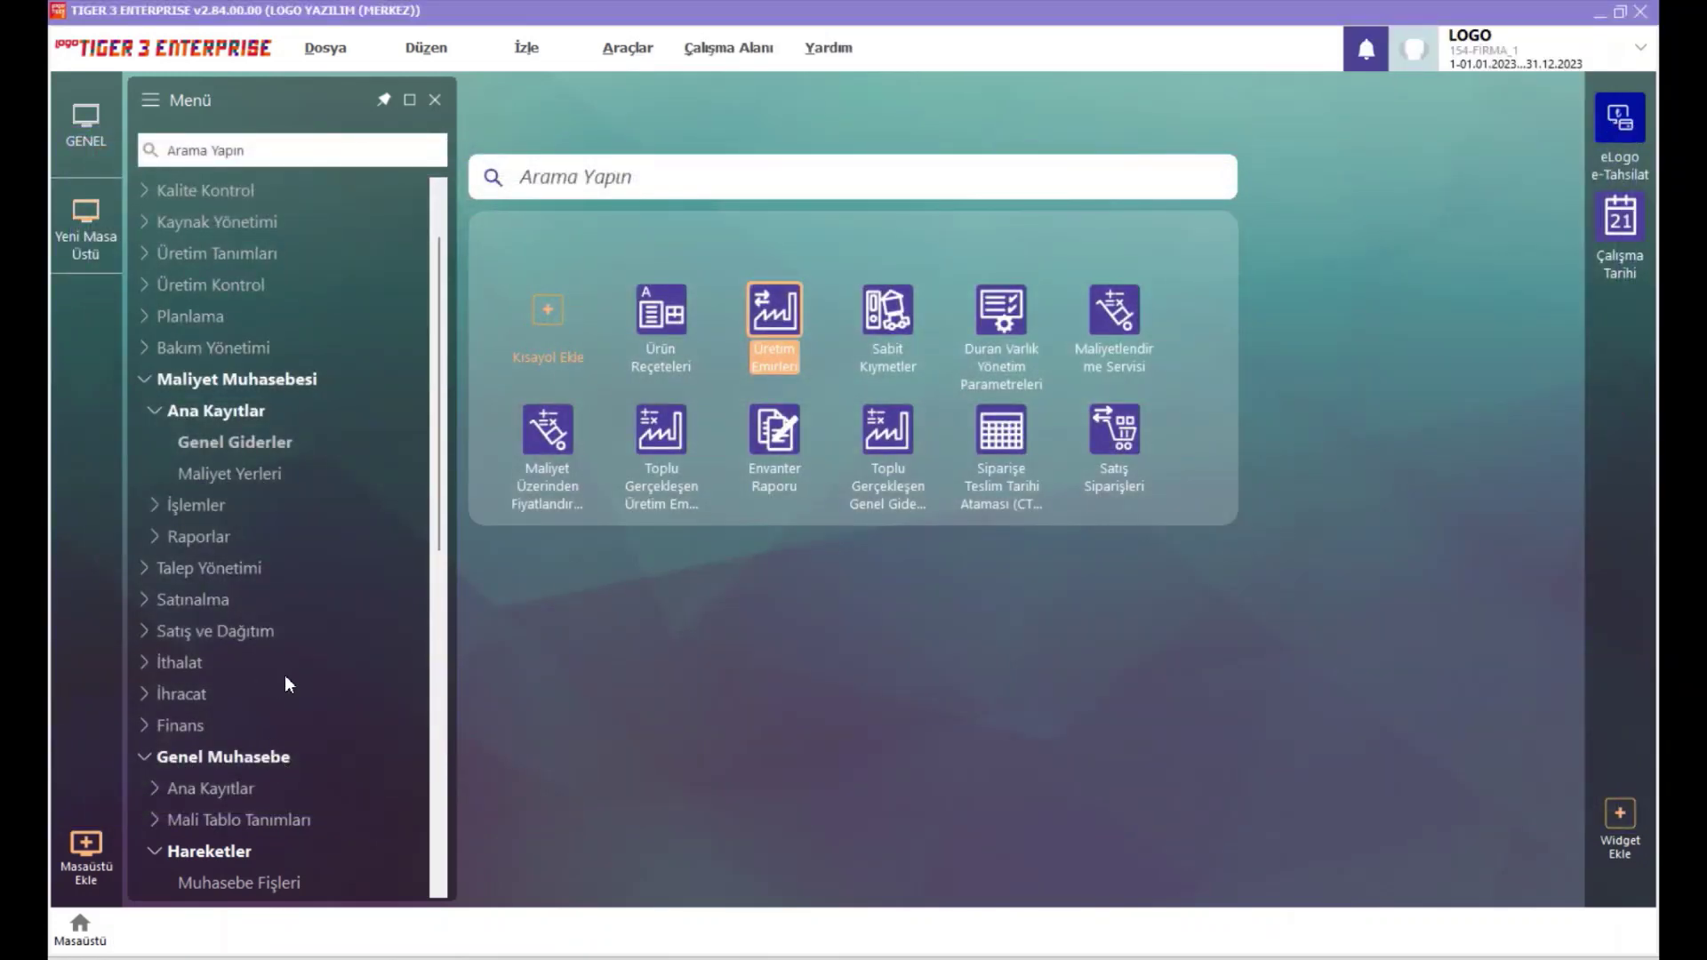
{"action": "left_click", "coordinate": [205, 504]}
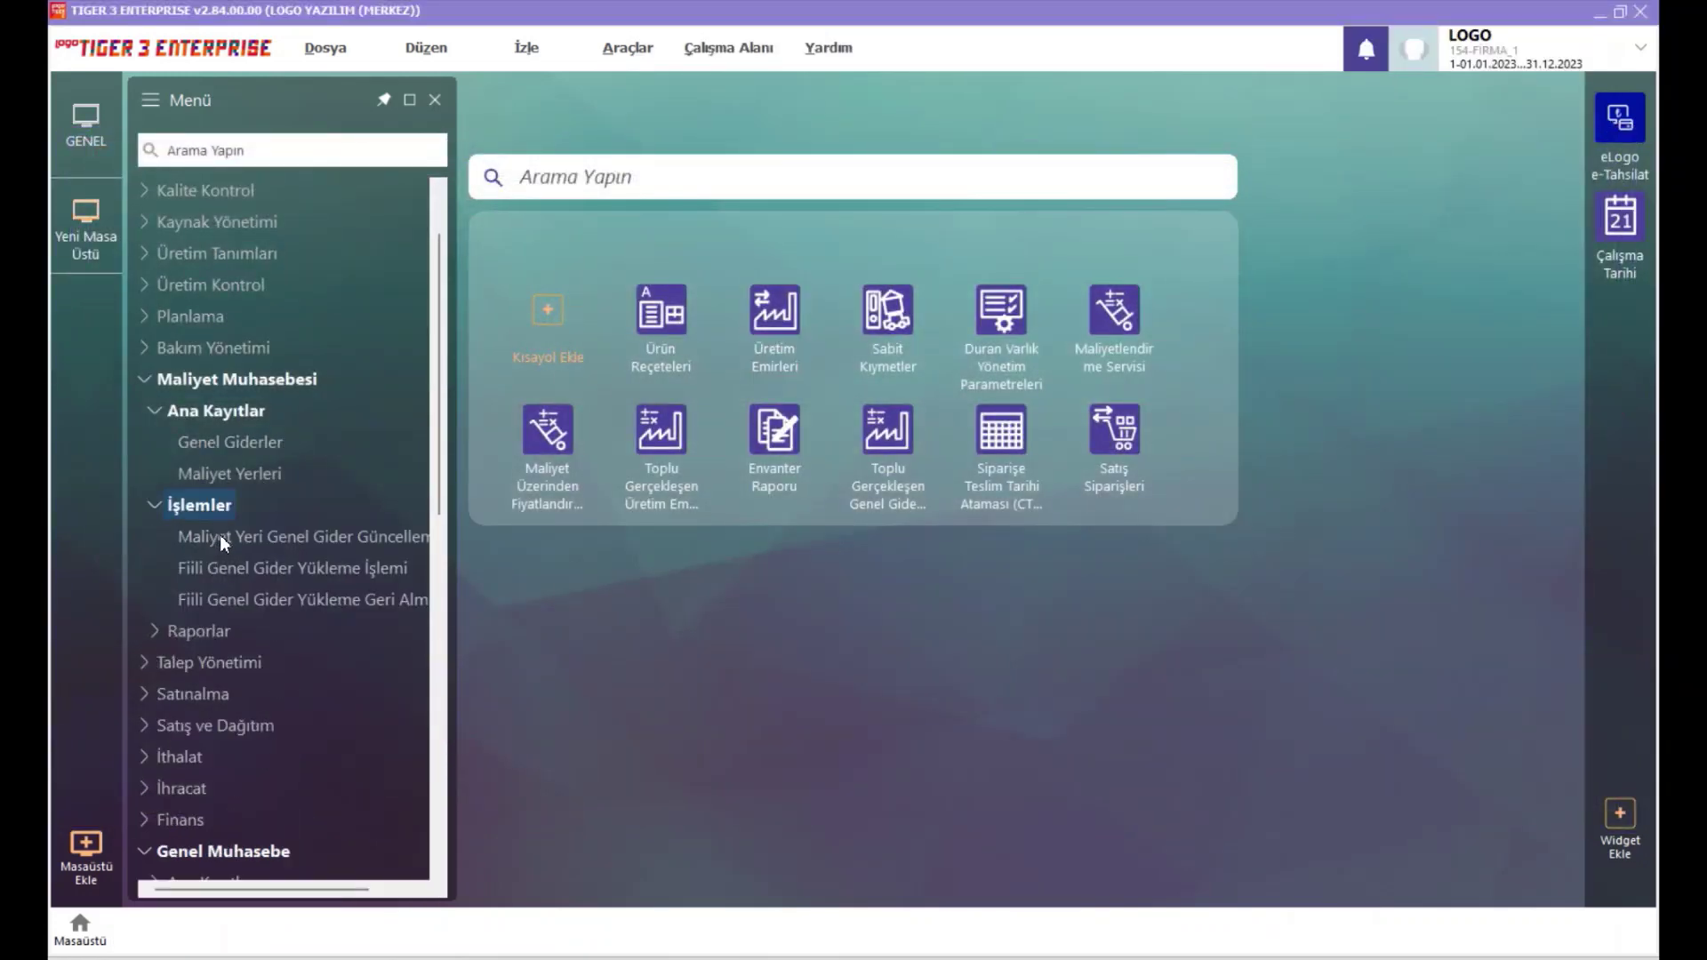
{"action": "left_click", "coordinate": [276, 564]}
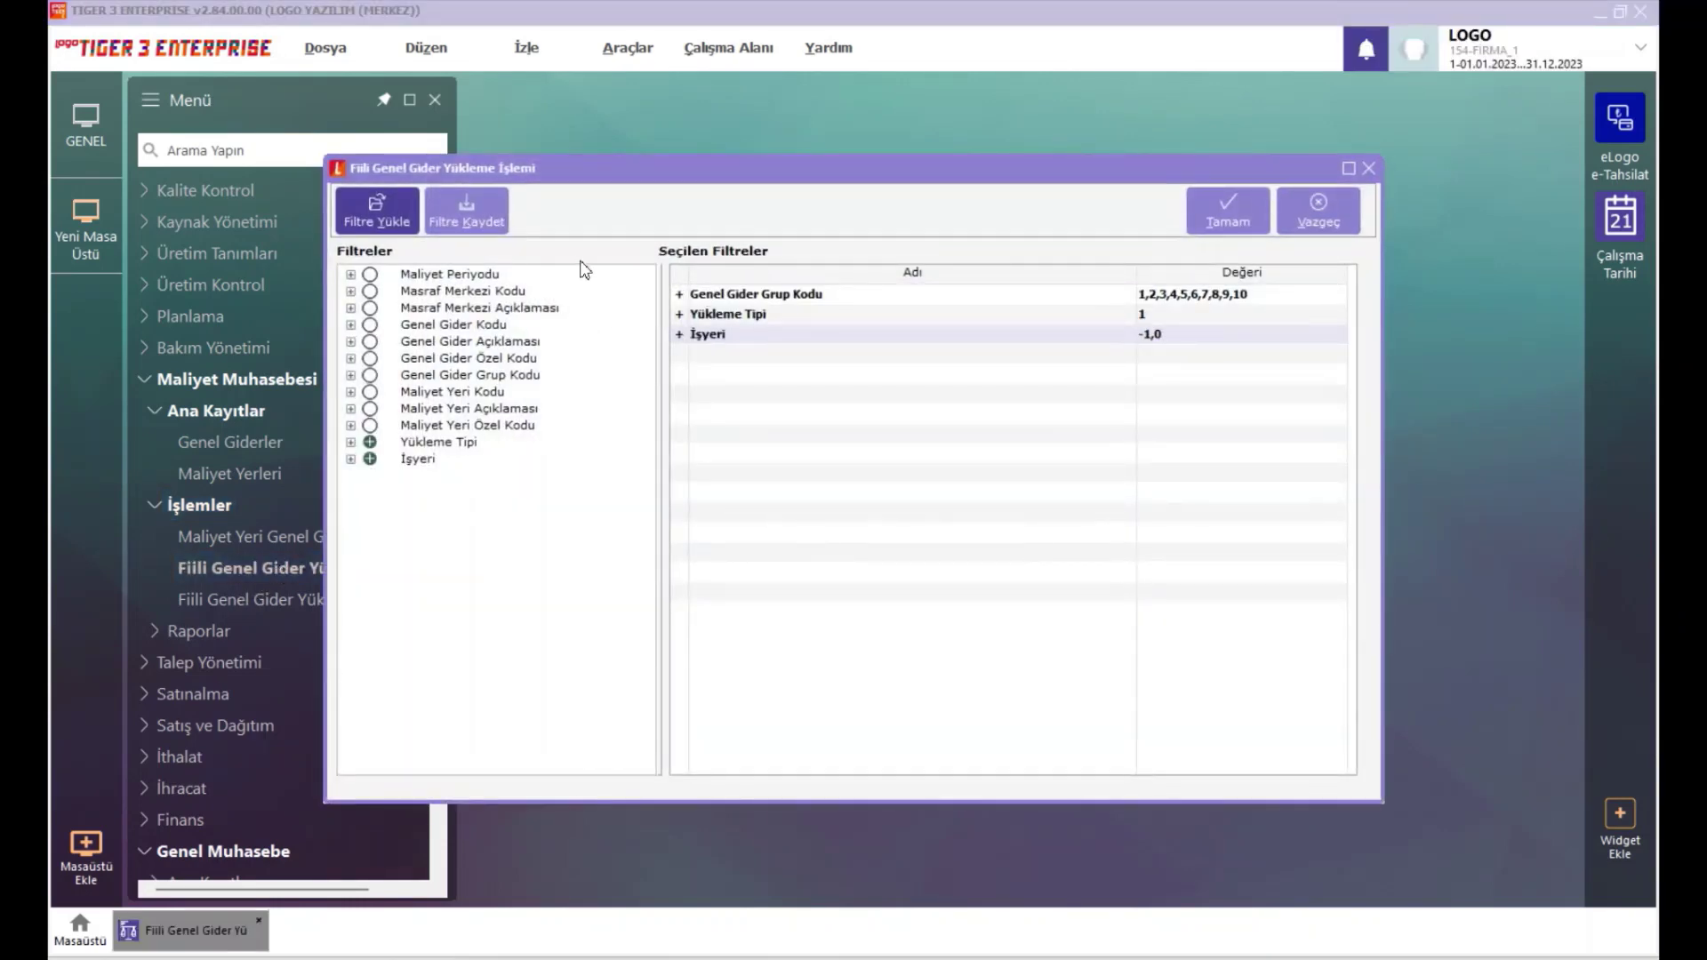
Set the Maliyet Periyodu filter to NİSAN-2023 and run the actual overhead loading process.
{"action": "double_click", "coordinate": [476, 276]}
{"action": "left_click", "coordinate": [903, 483]}
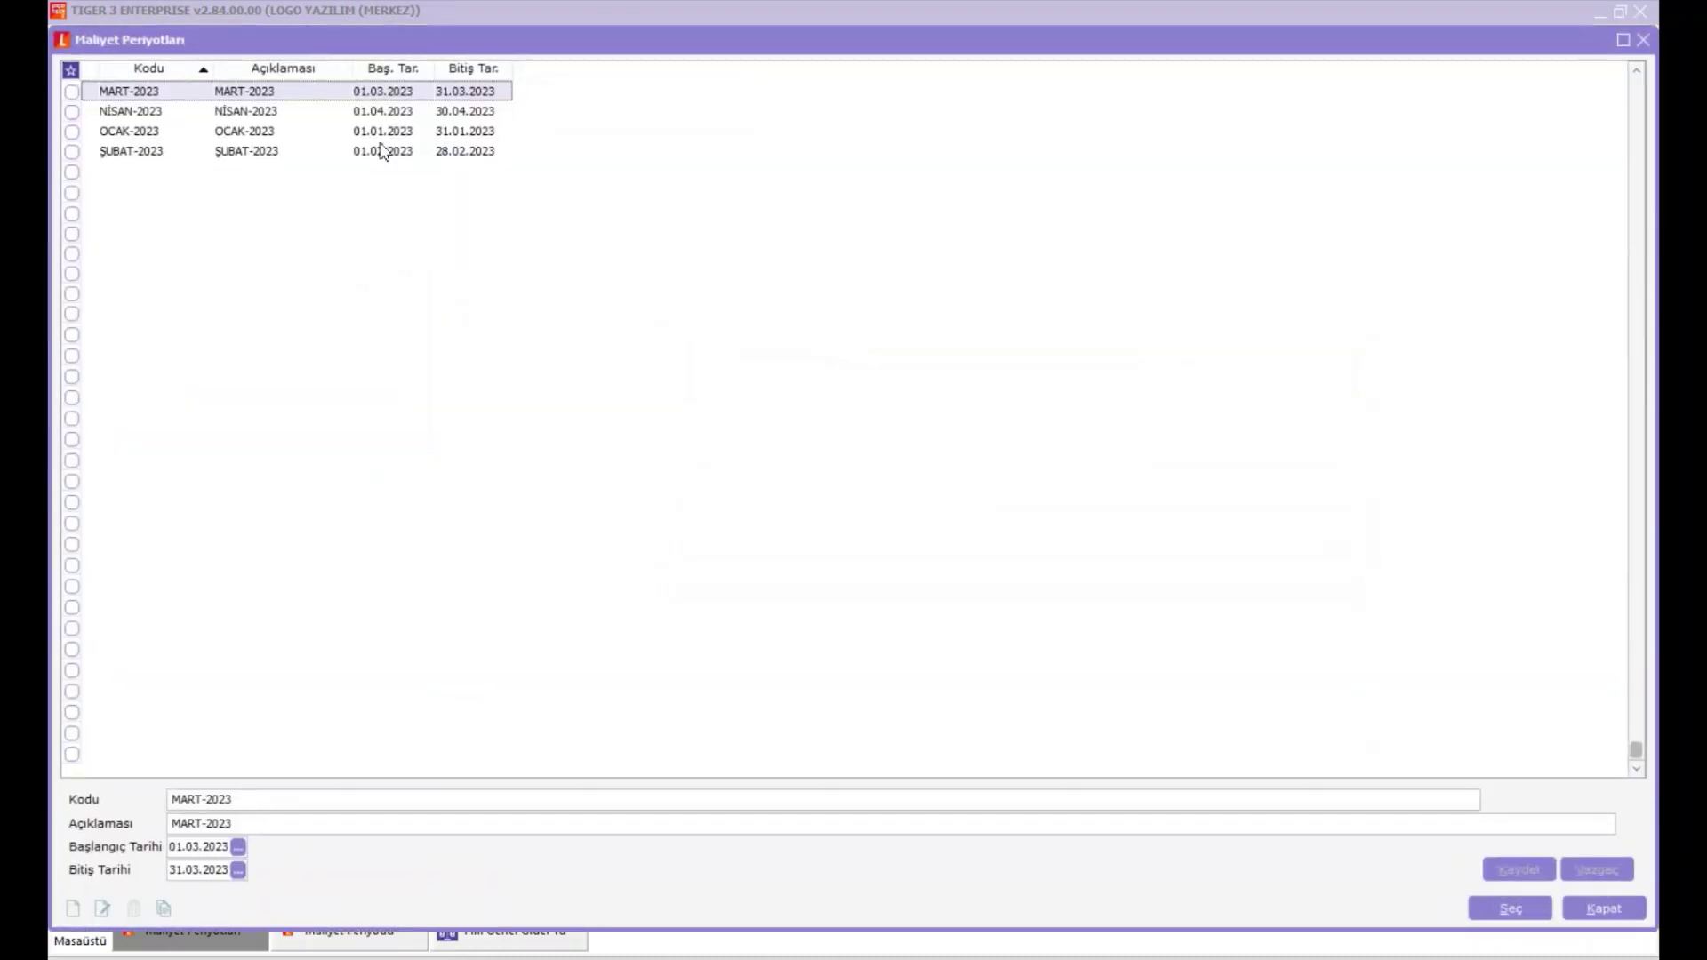
{"action": "left_click", "coordinate": [165, 108]}
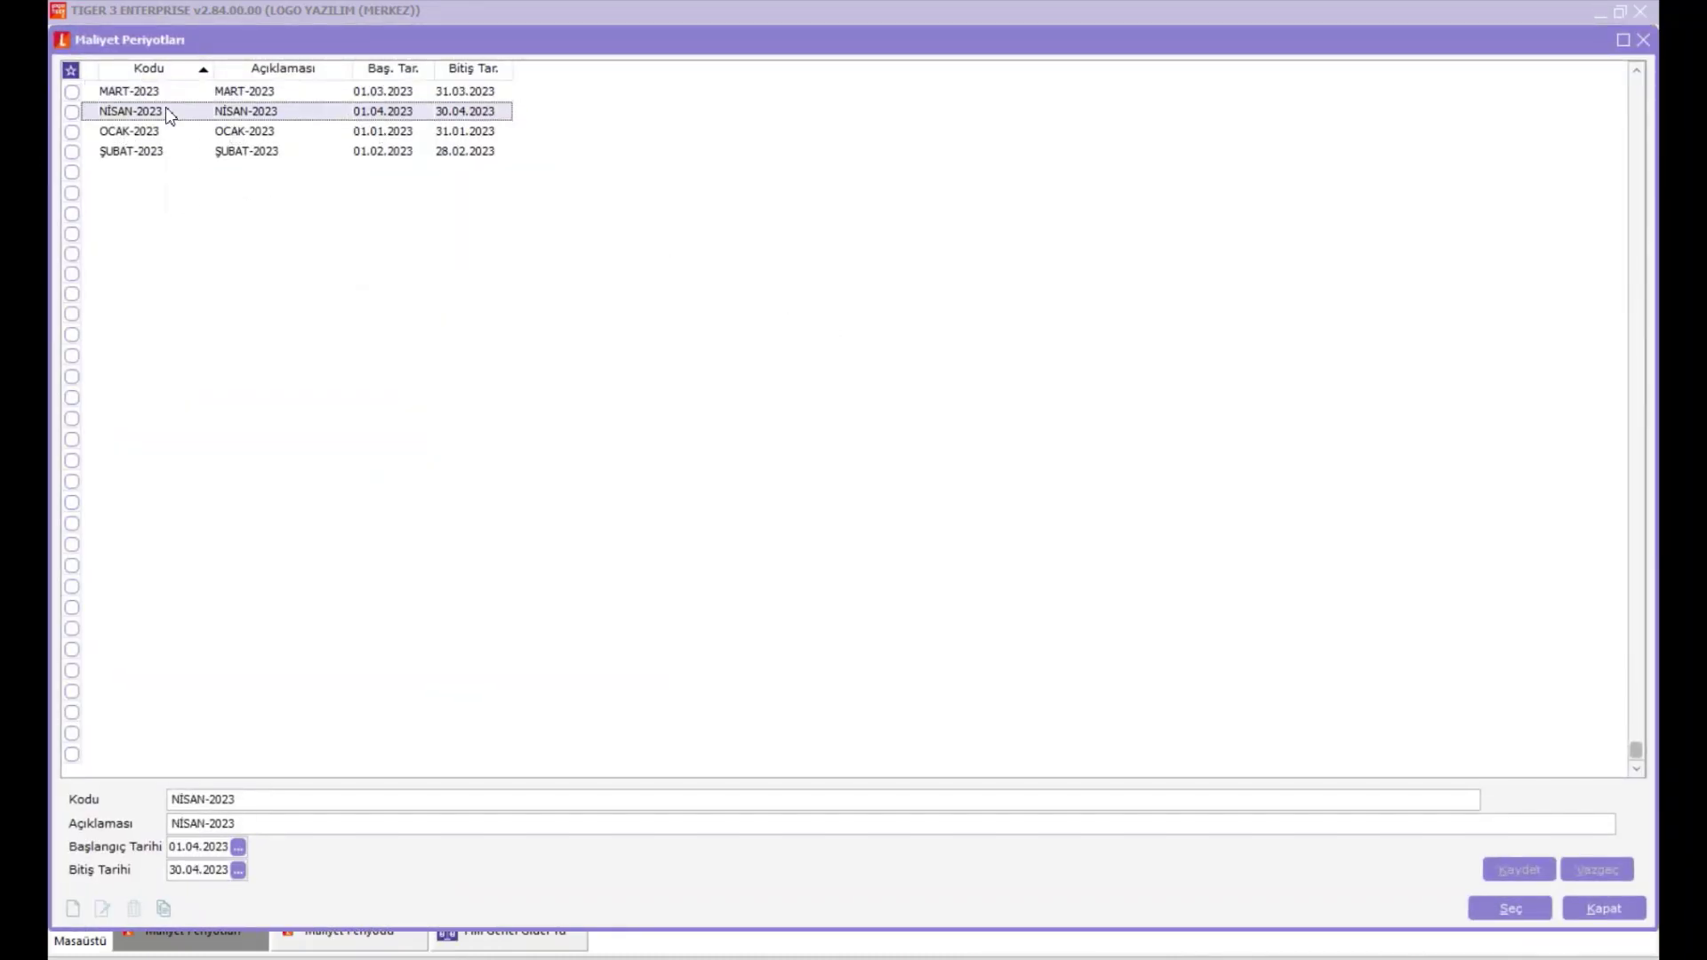
{"action": "right_click", "coordinate": [166, 107]}
{"action": "left_click", "coordinate": [214, 174]}
{"action": "left_click", "coordinate": [1545, 916]}
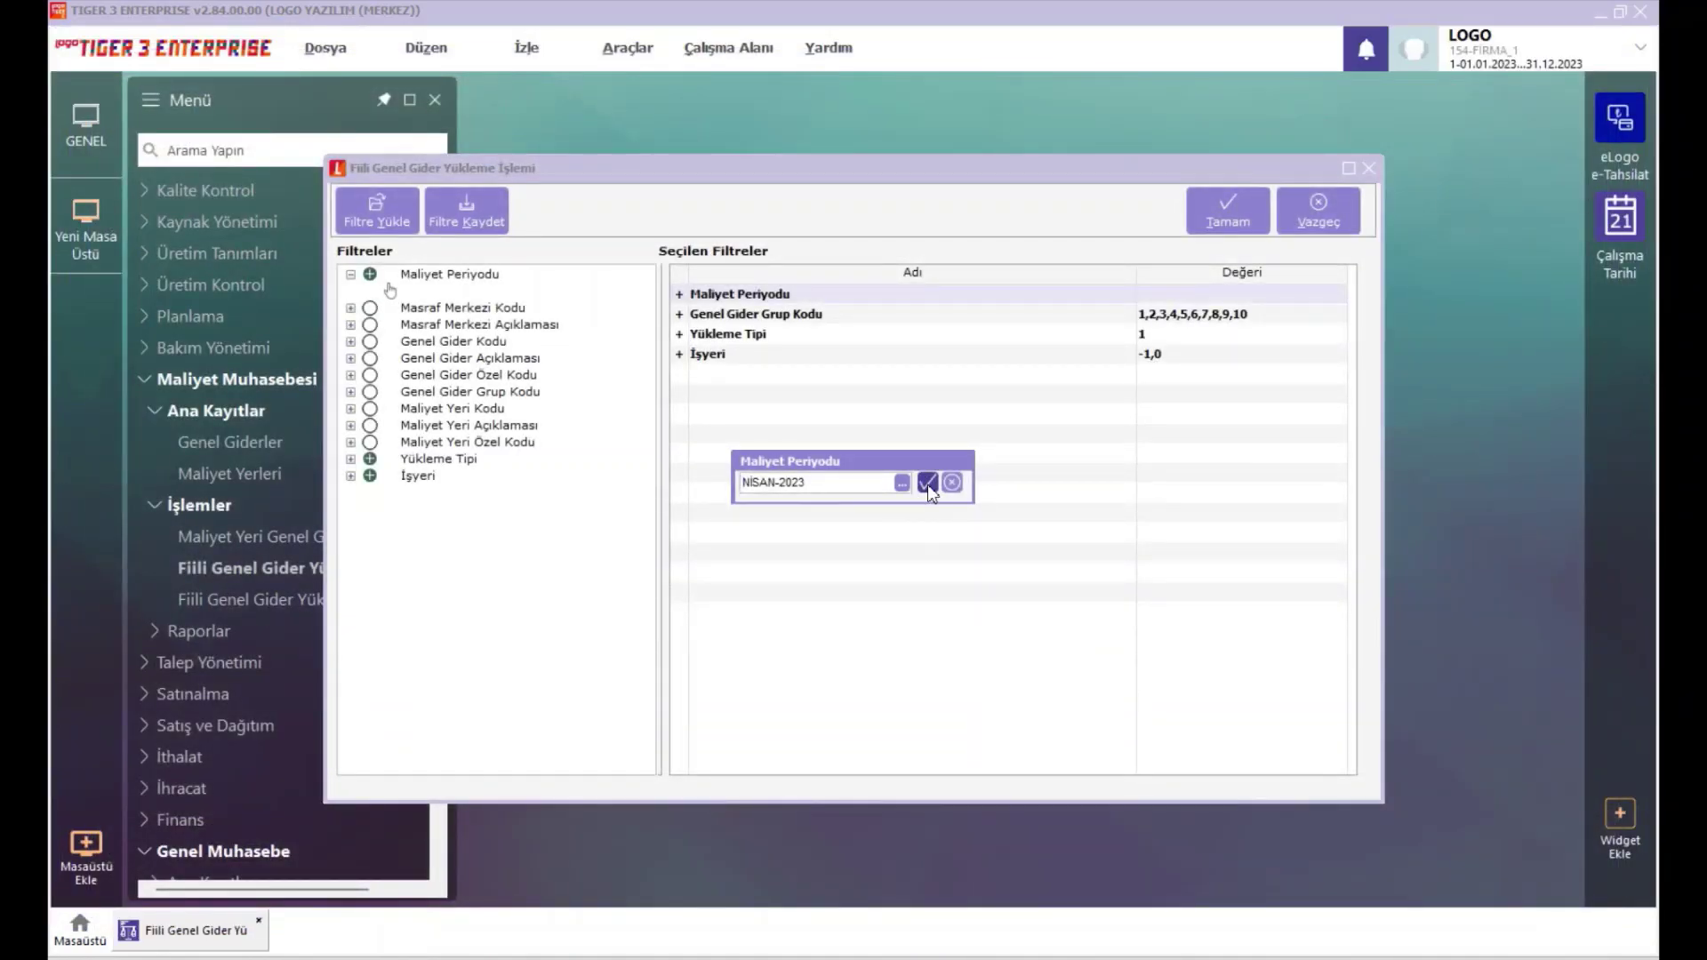
{"action": "left_click", "coordinate": [928, 484]}
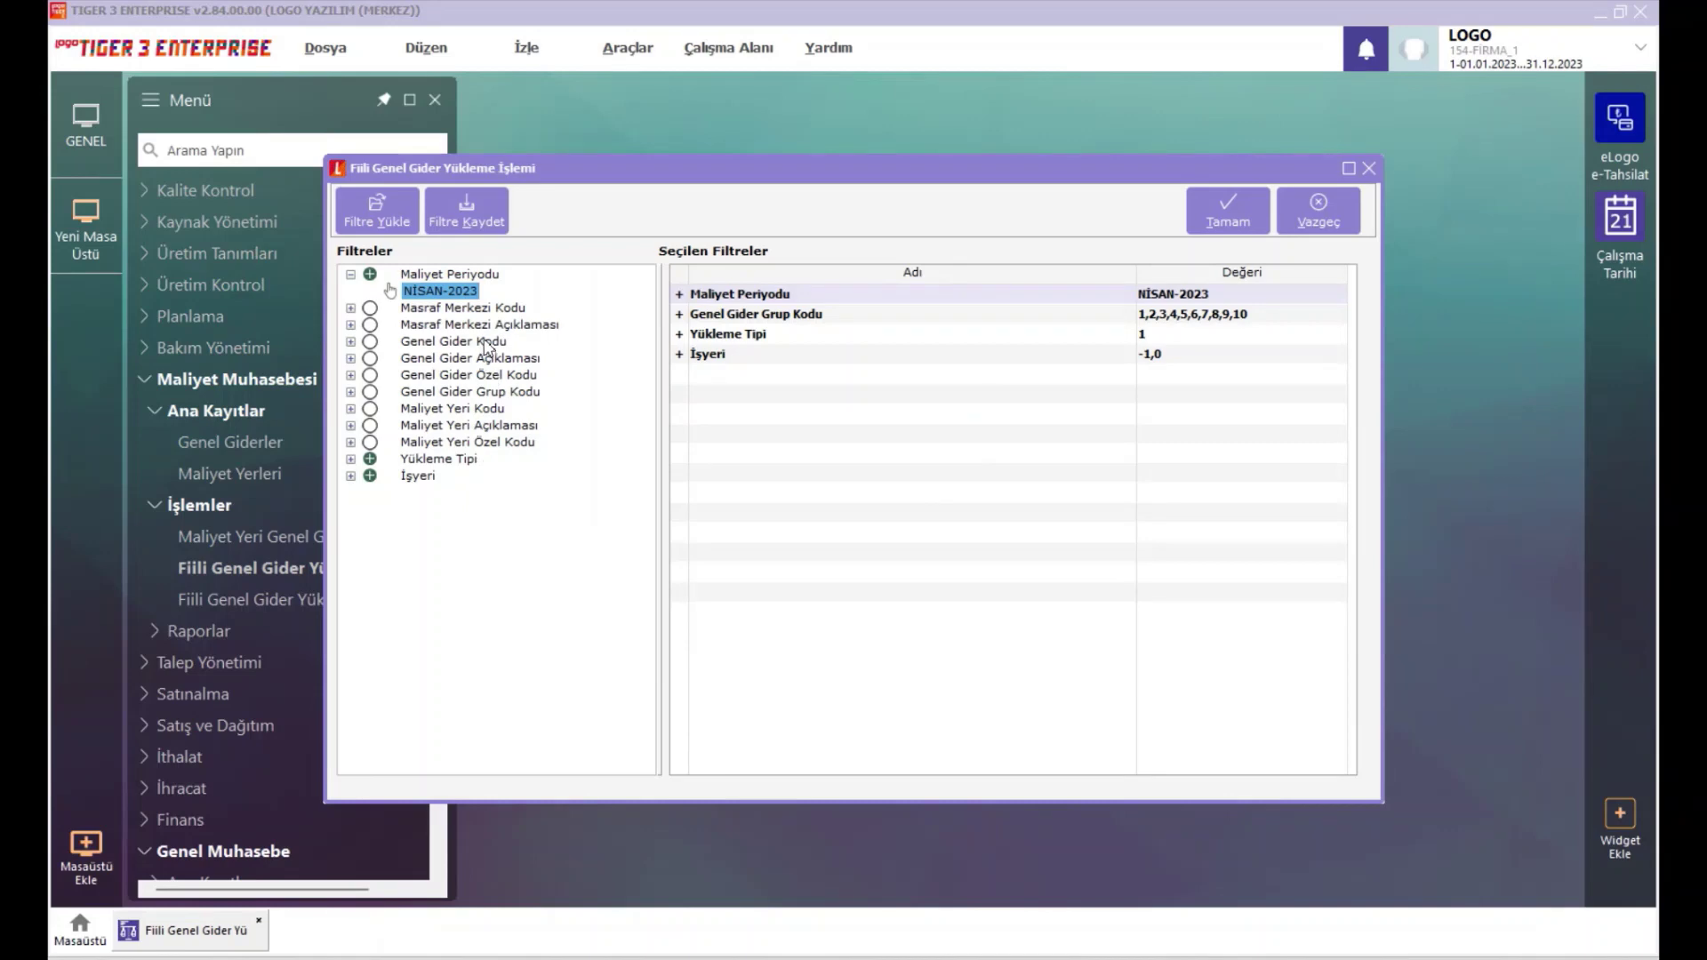
{"action": "left_click", "coordinate": [1208, 224]}
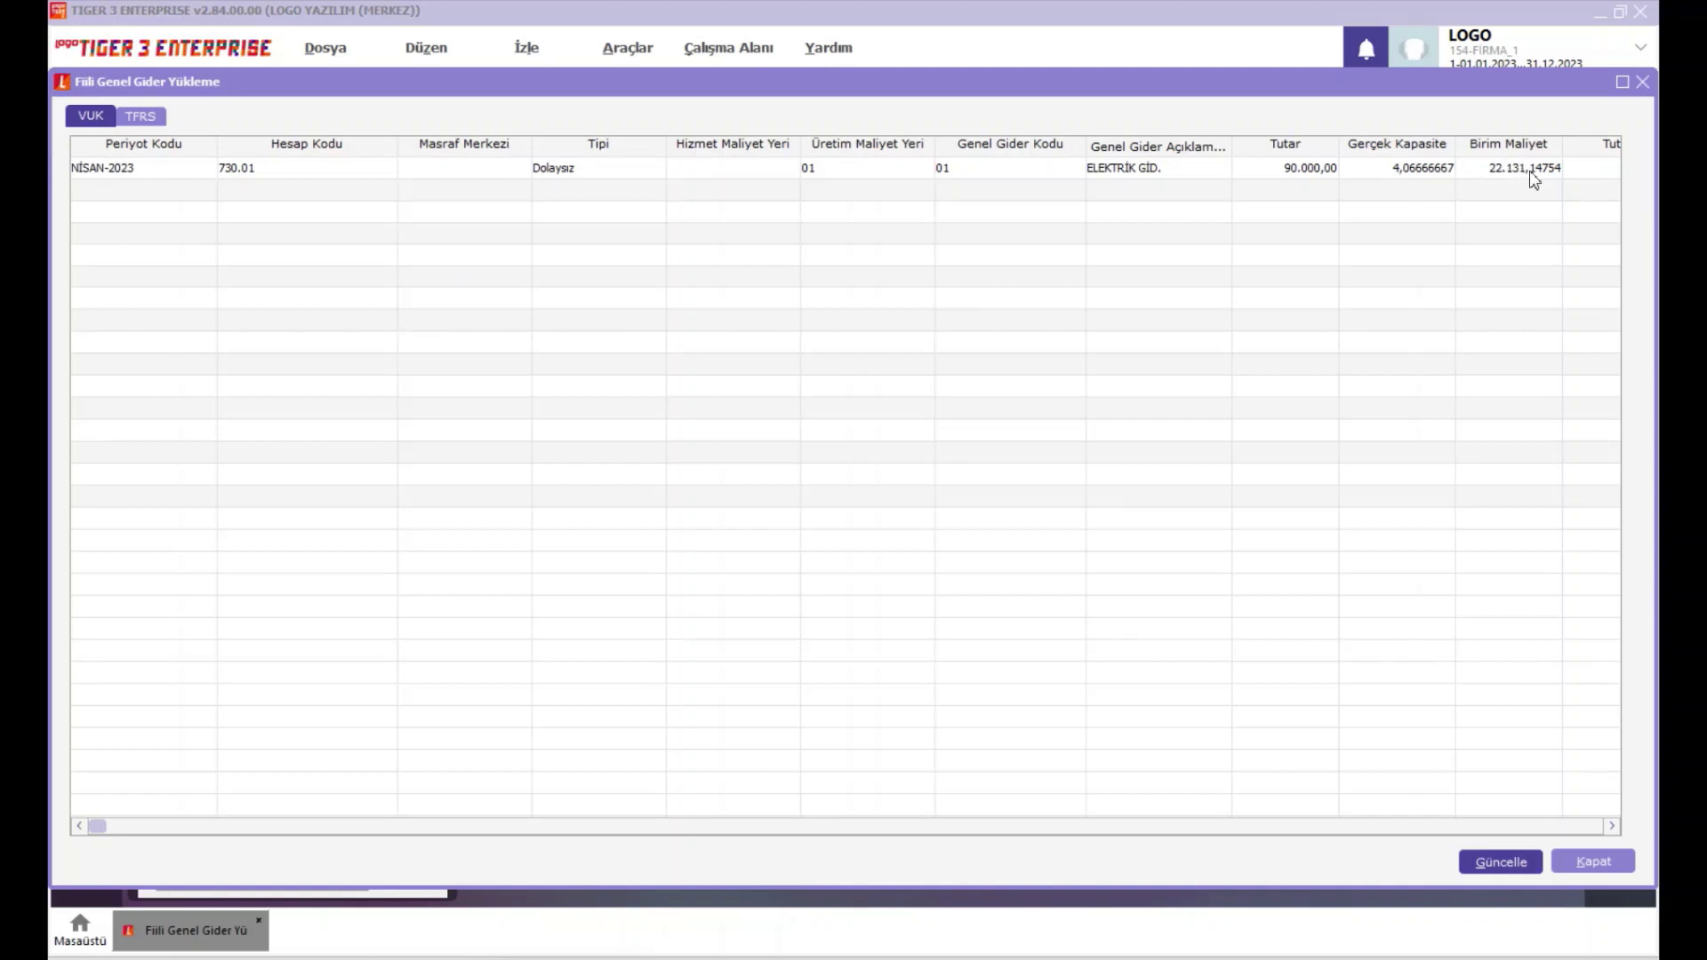
Compare the electricity line's amount, actual capacity and unit cost with the Excel calculation, and close the overhead loading results.
{"action": "left_click", "coordinate": [1245, 947]}
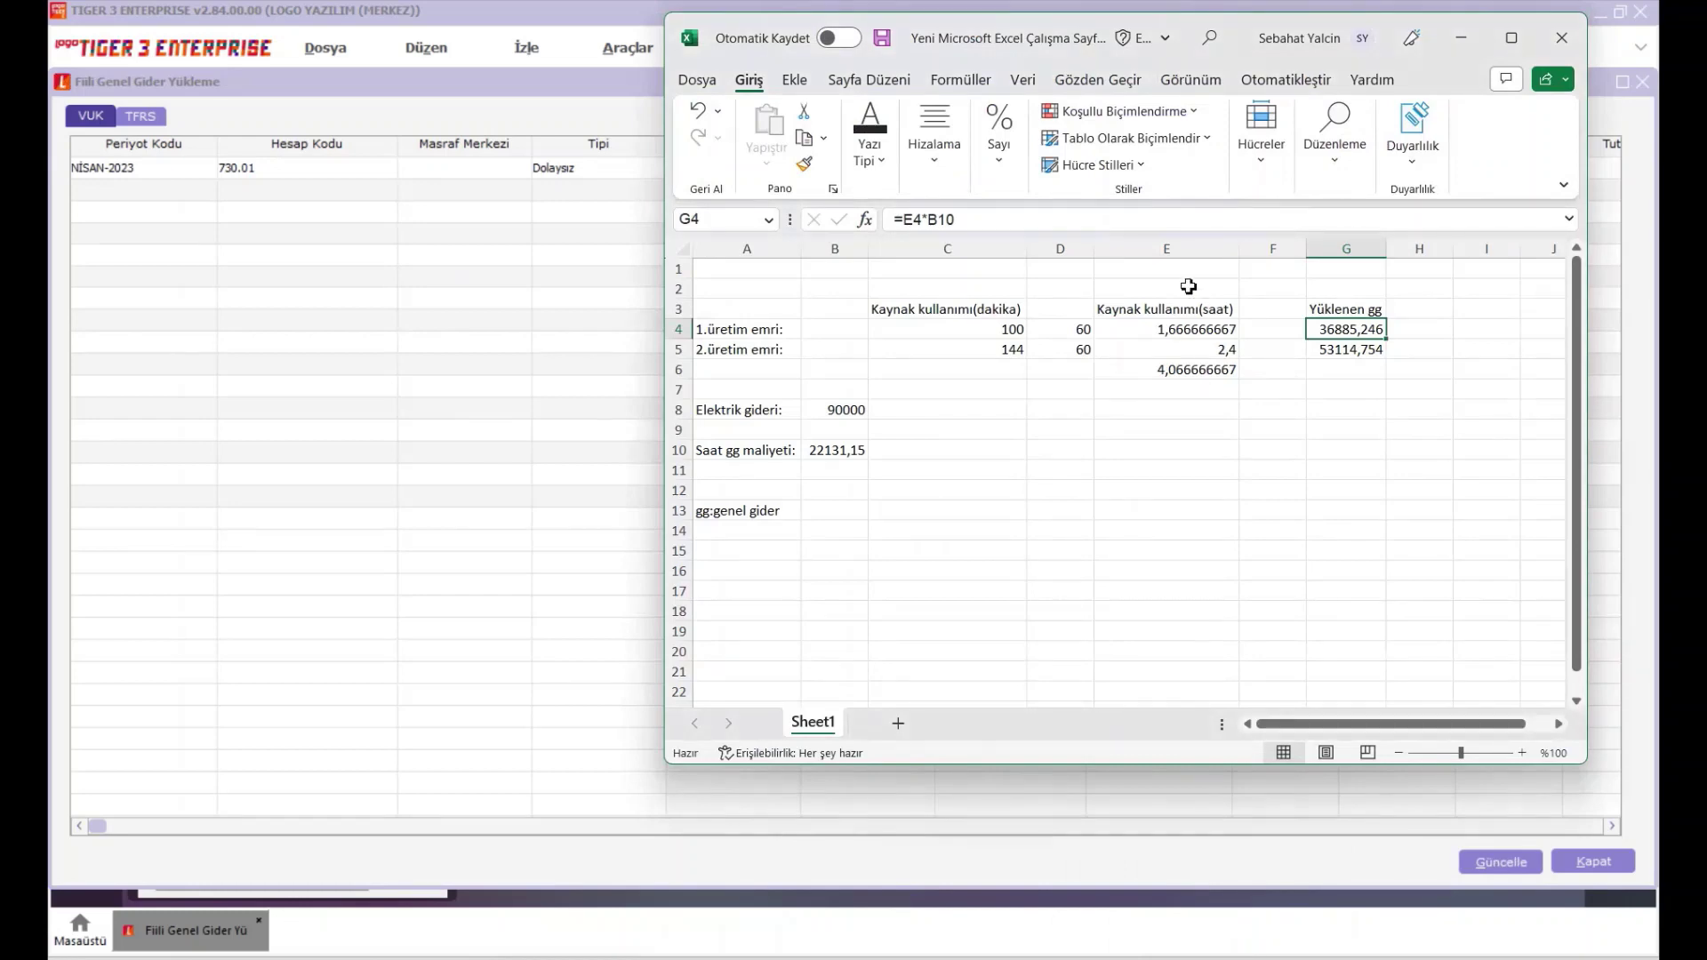
{"action": "left_click_drag", "start_coordinate": [1196, 38], "coordinate": [664, 93]}
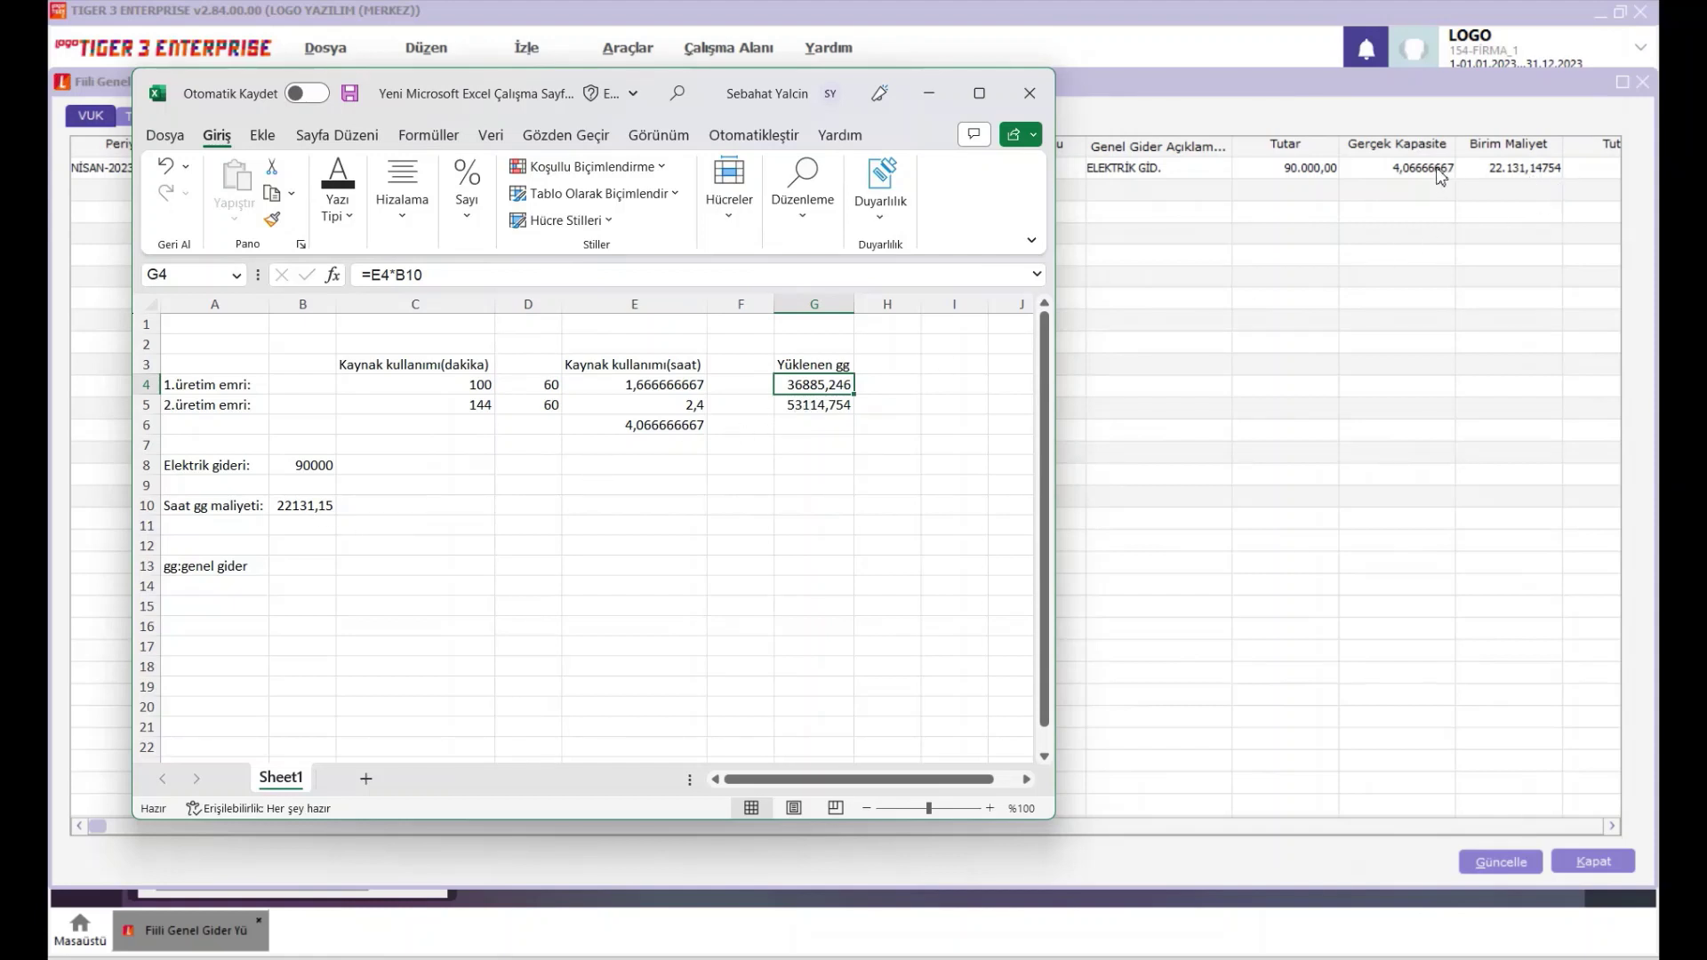
{"action": "left_click", "coordinate": [1330, 329]}
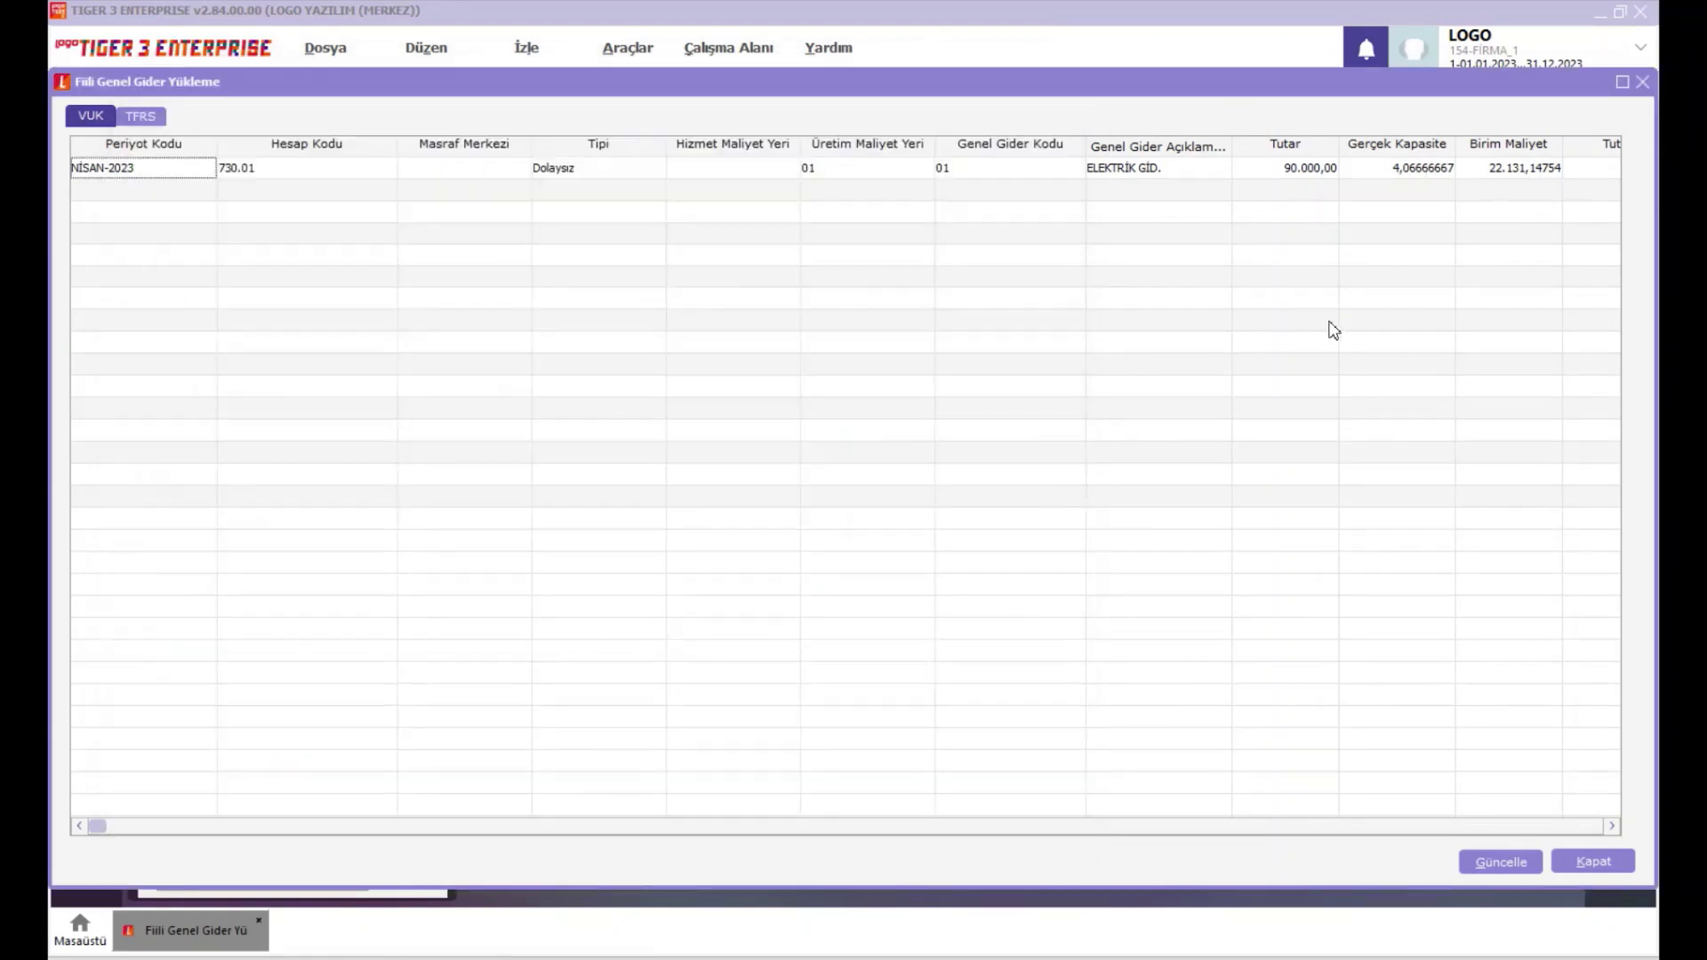
{"action": "left_click", "coordinate": [1593, 869]}
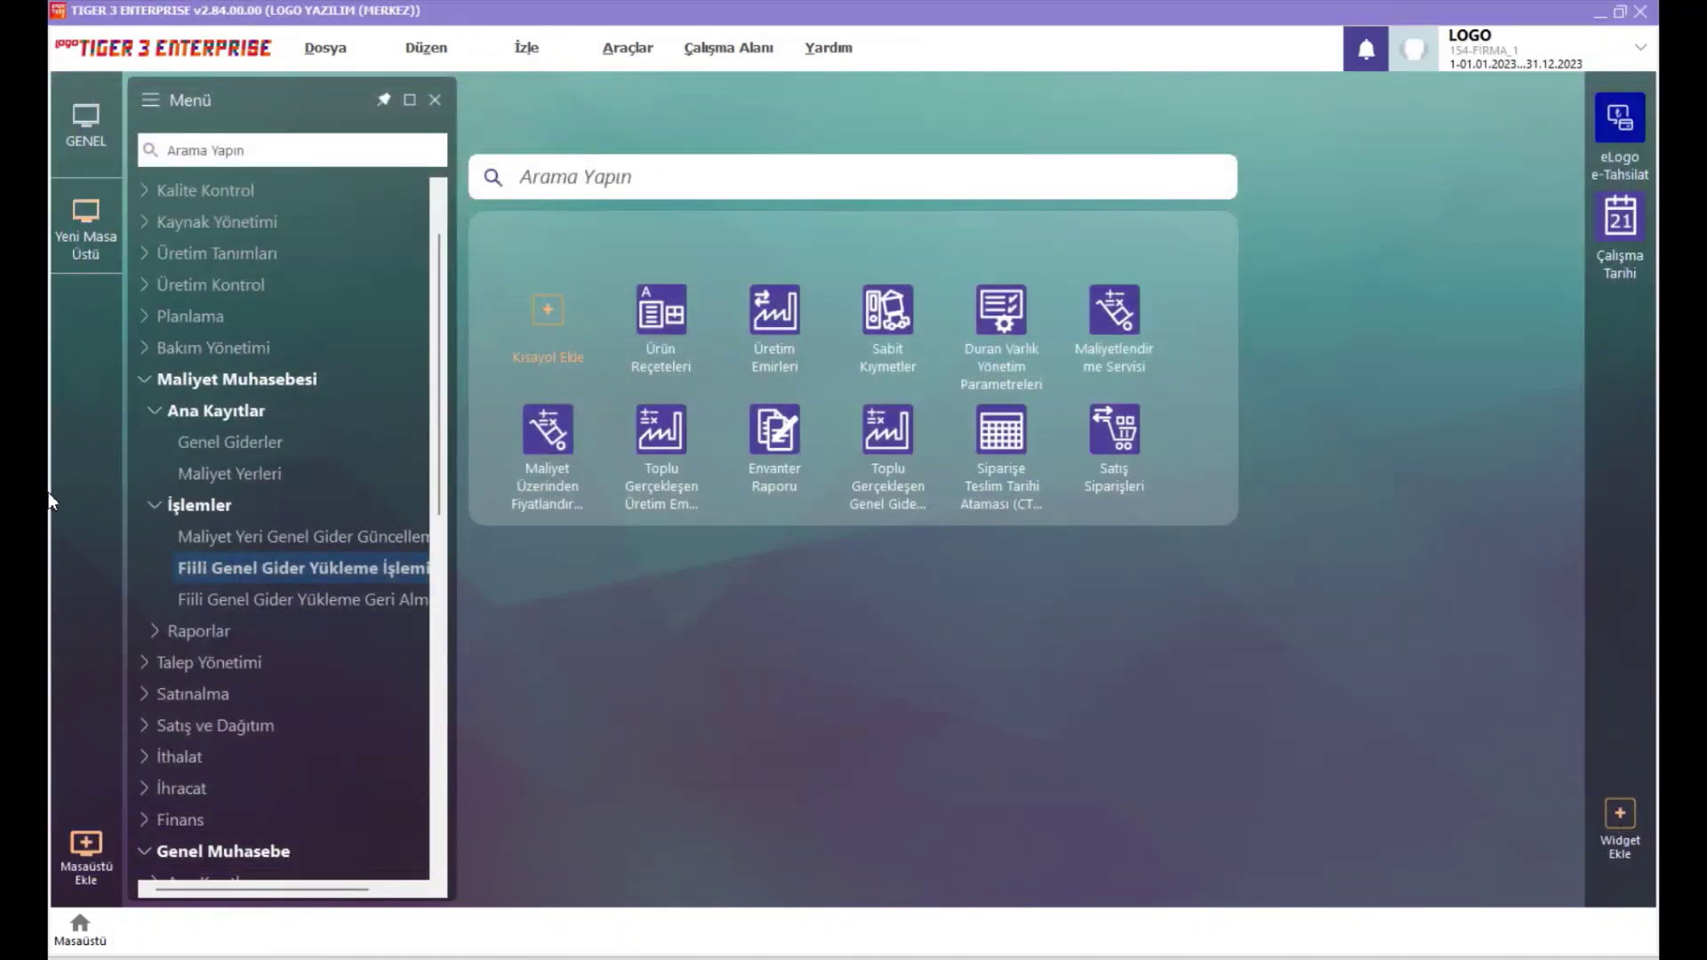
Run Toplu Gerçekleşen Genel Gider Hareketi Oluşturma from Üretim Kontrol with its default filters.
{"action": "left_click", "coordinate": [173, 285]}
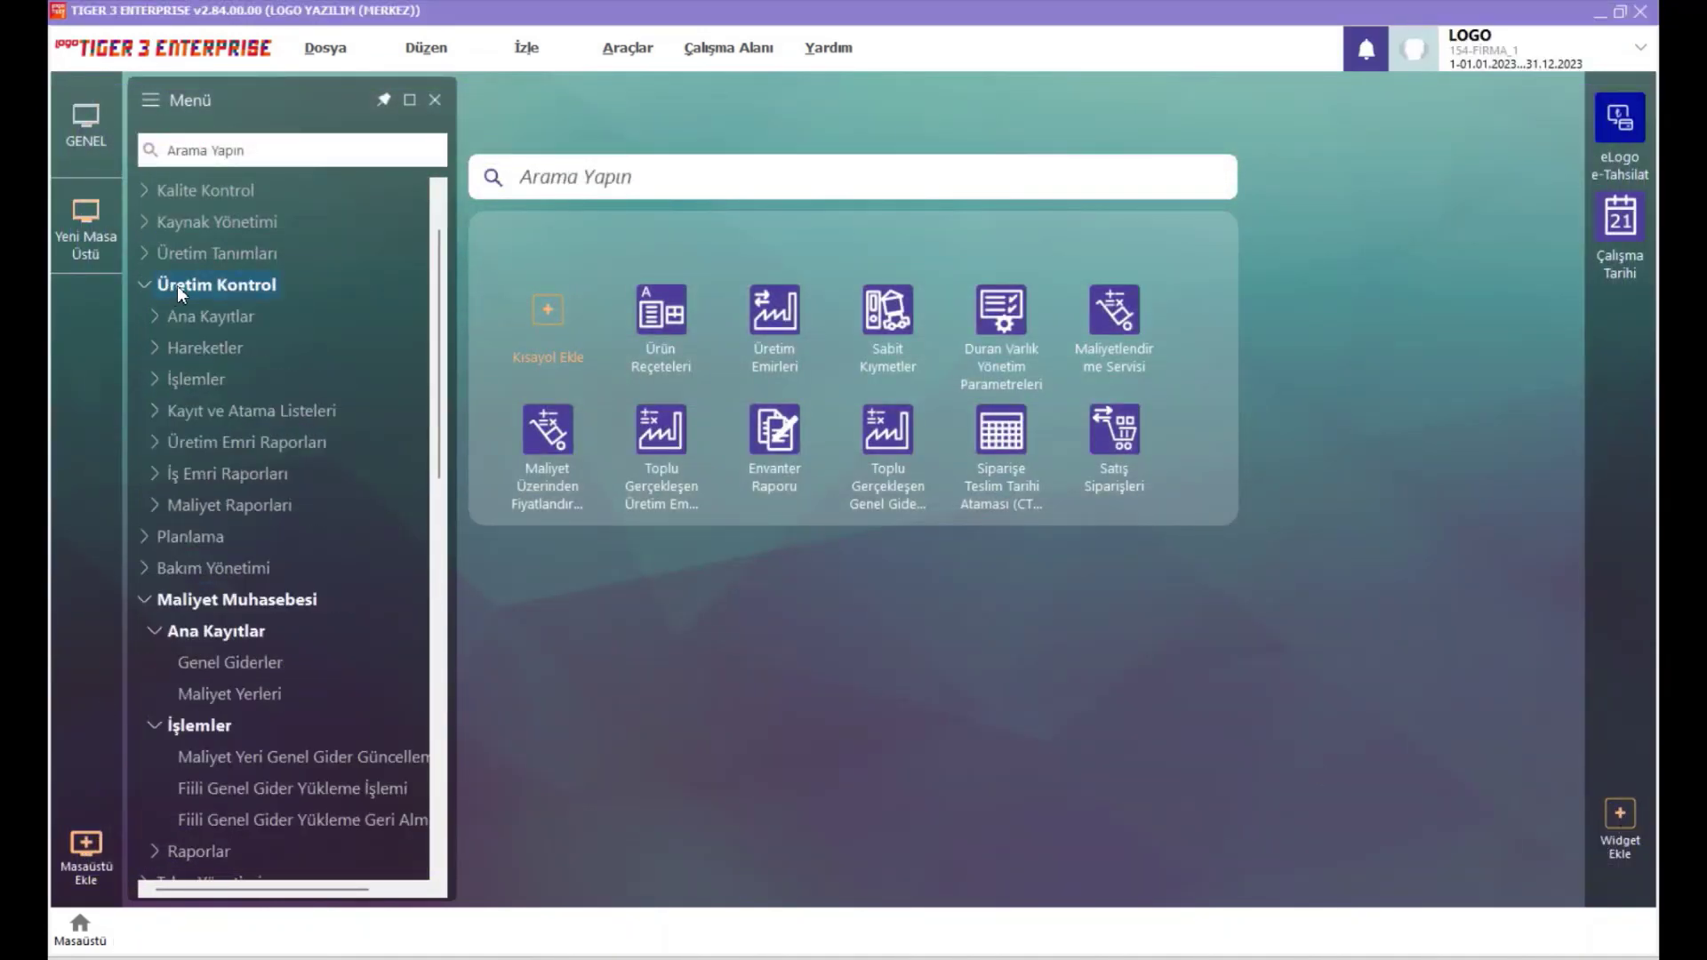
{"action": "left_click", "coordinate": [194, 380]}
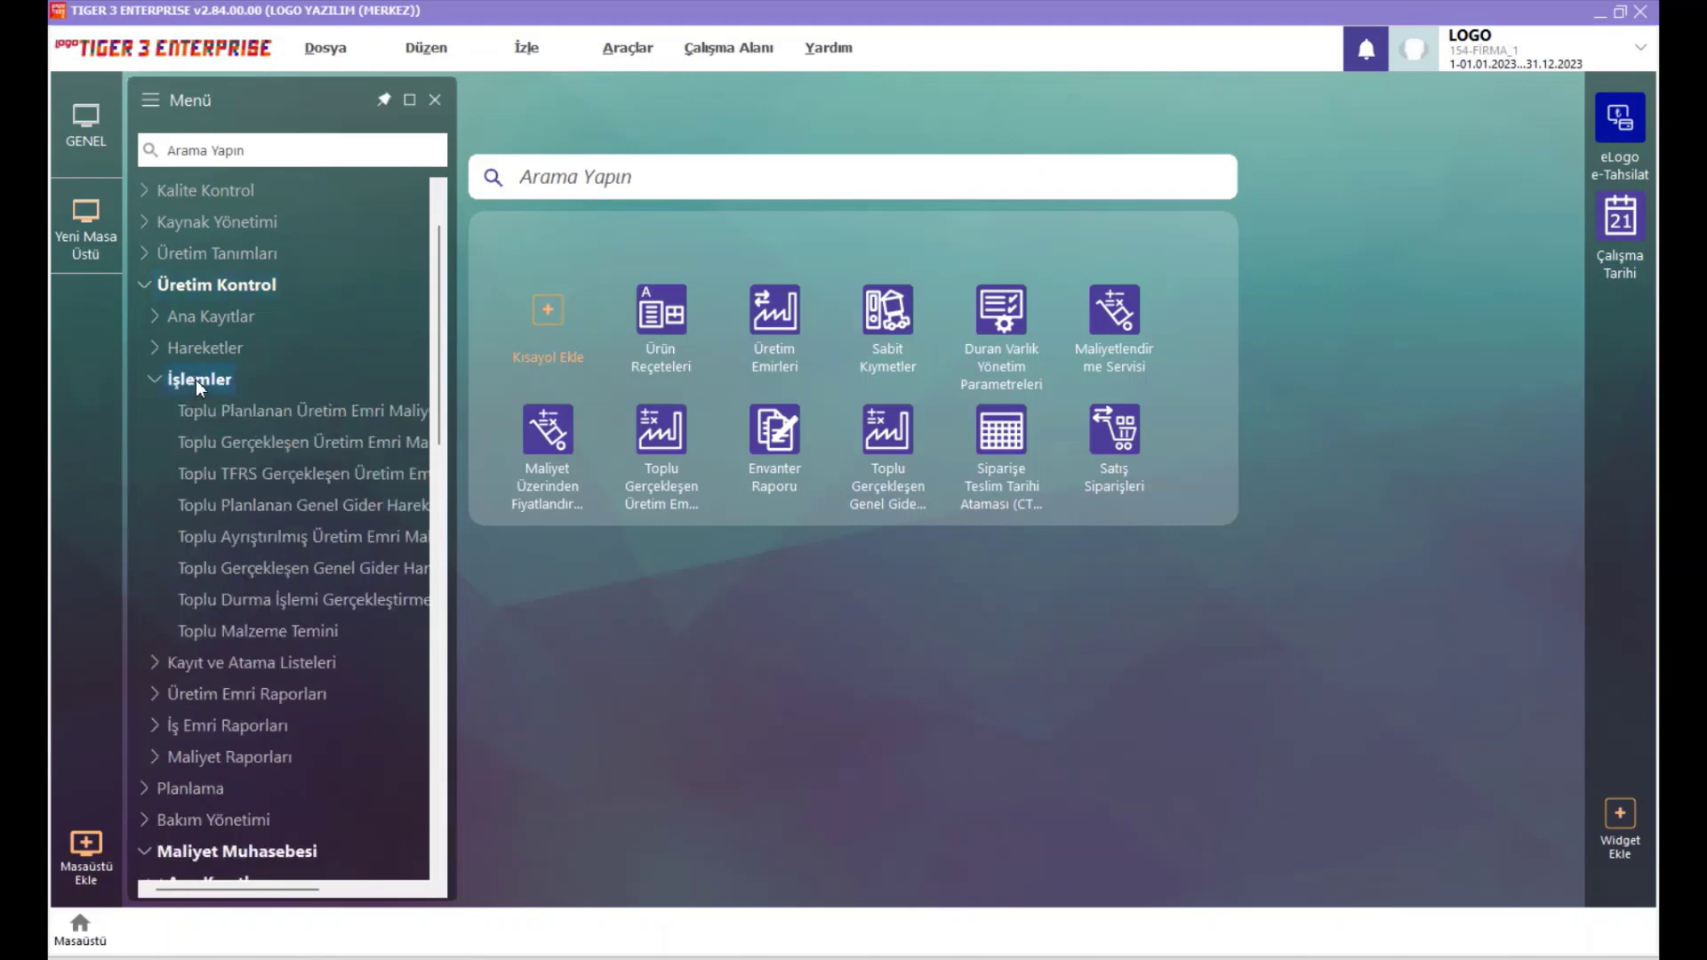
{"action": "left_click", "coordinate": [302, 571]}
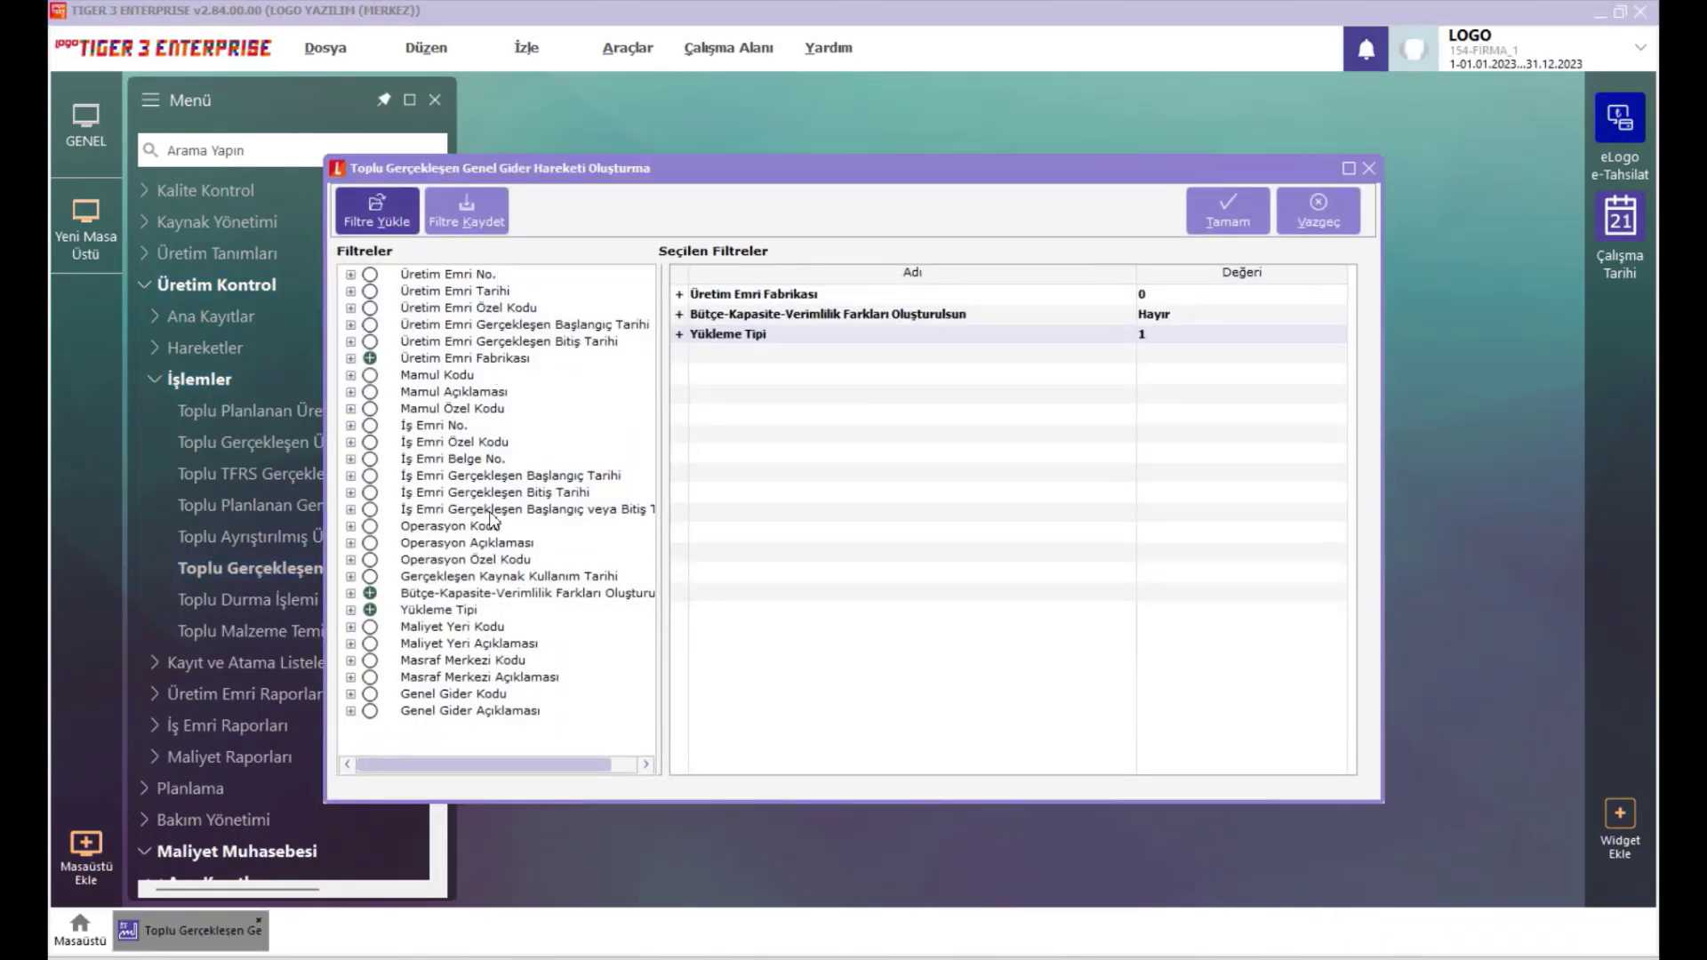
{"action": "left_click", "coordinate": [1229, 212]}
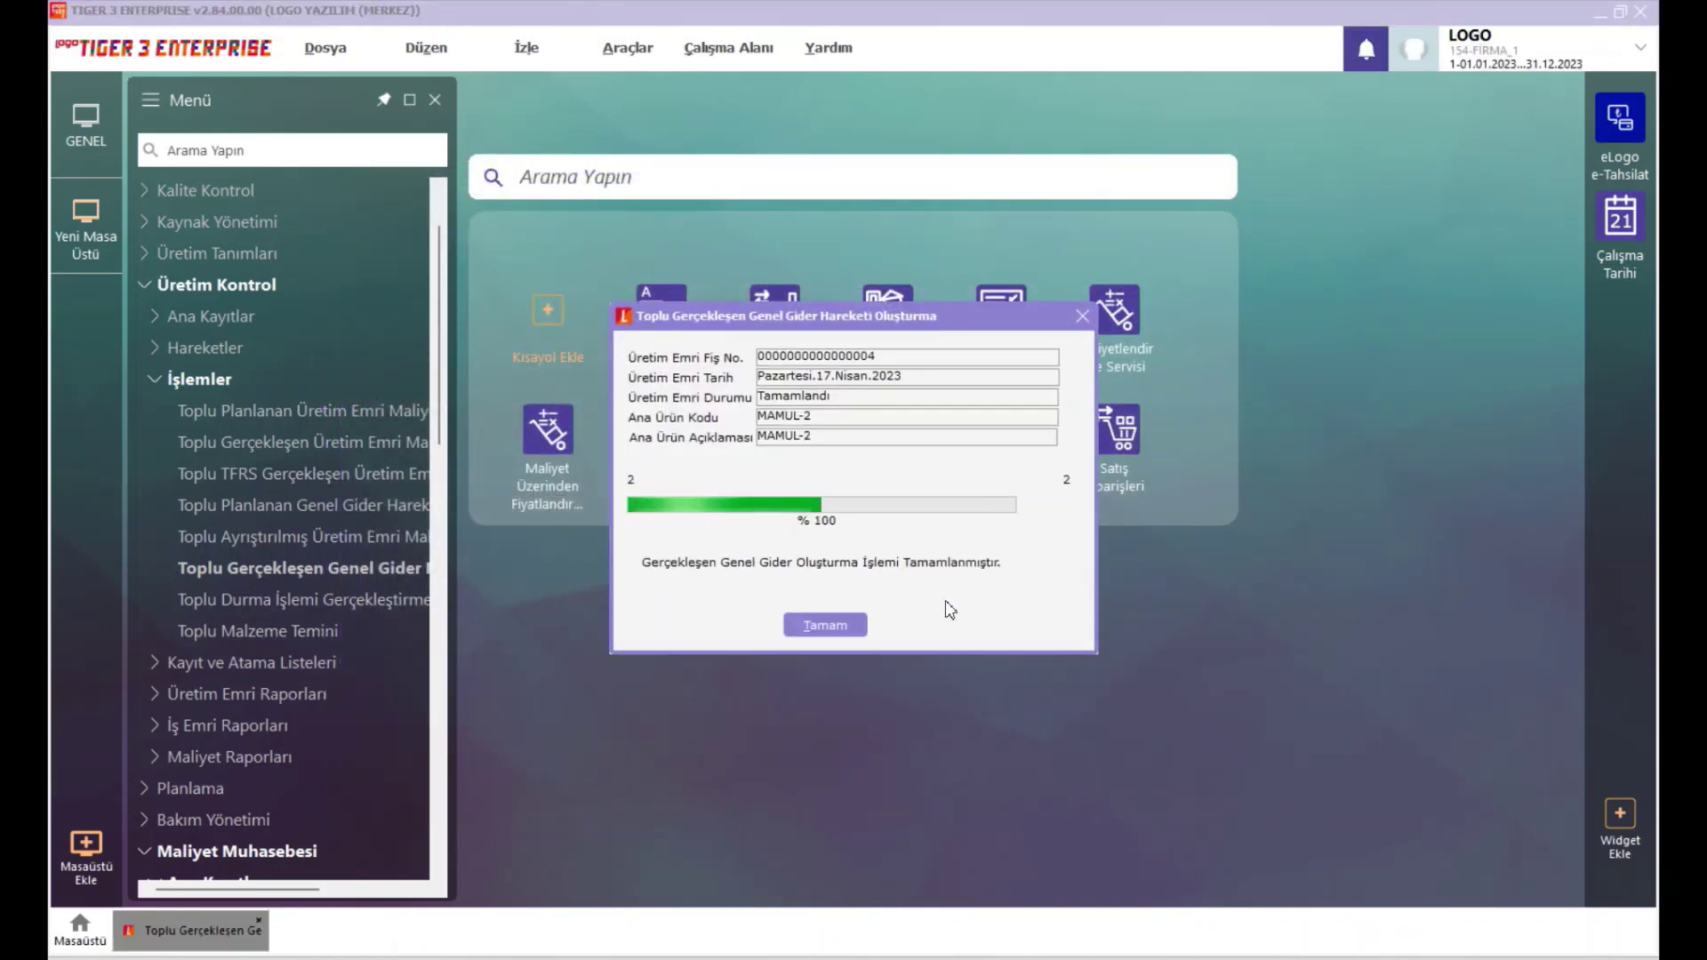
{"action": "left_click", "coordinate": [836, 627]}
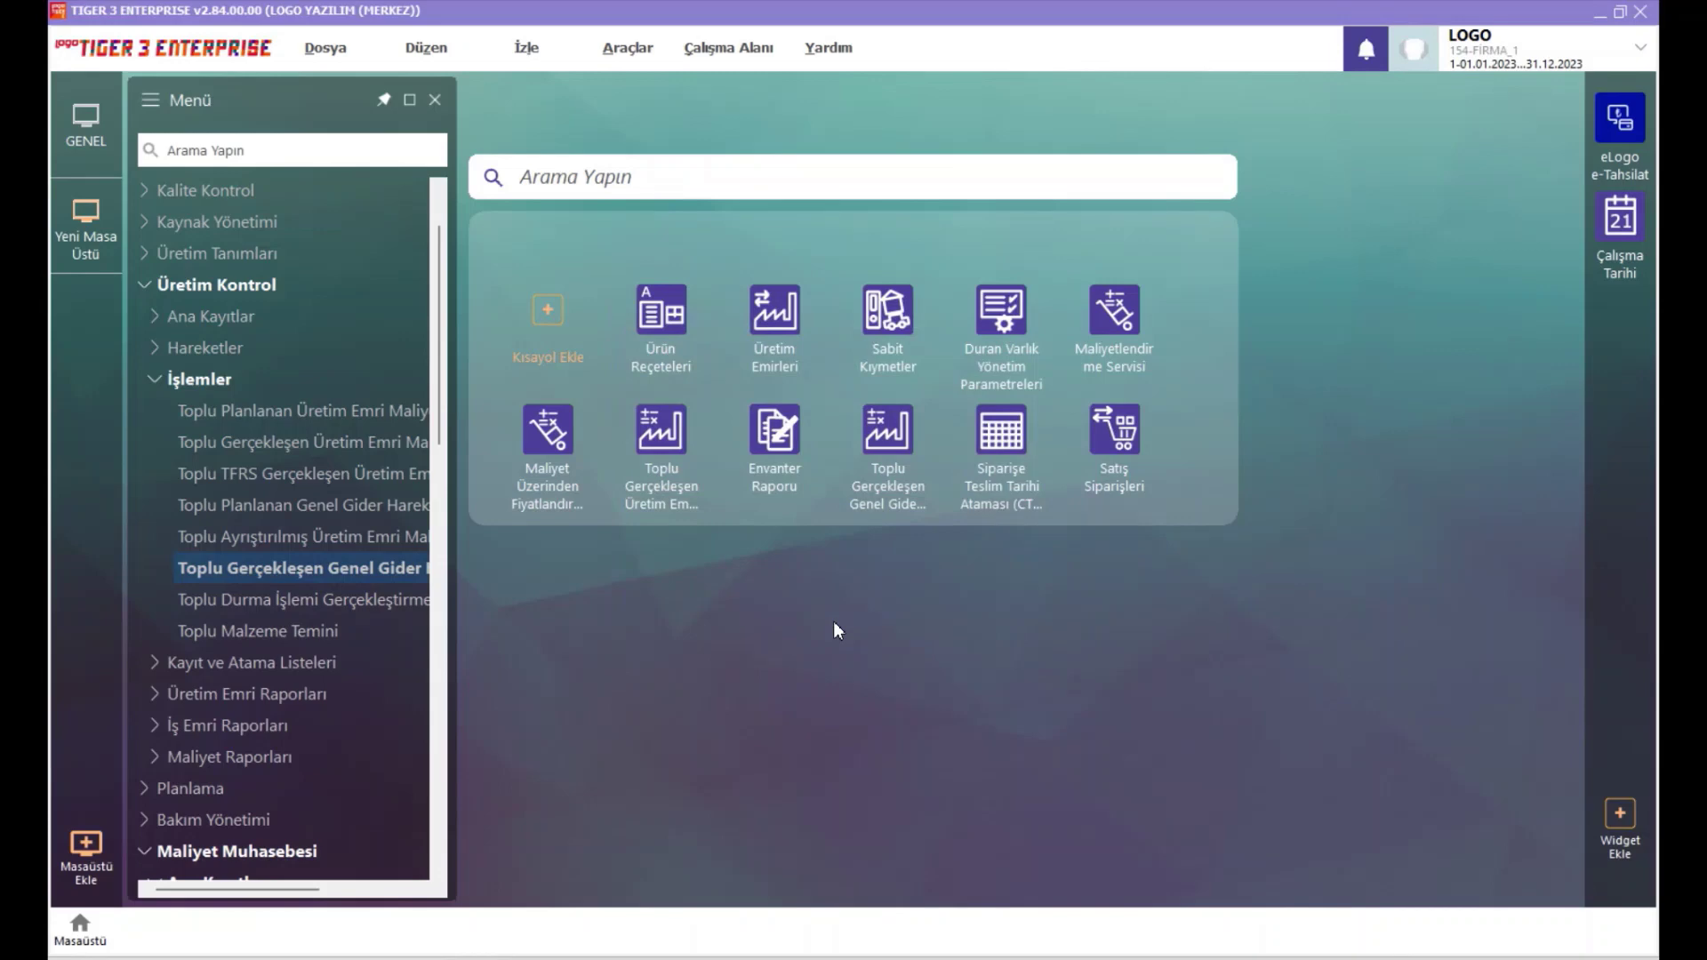
Run Toplu Gerçekleşen Üretim Emri Maliyeti Hesaplama with its default filters.
{"action": "left_click", "coordinate": [338, 446]}
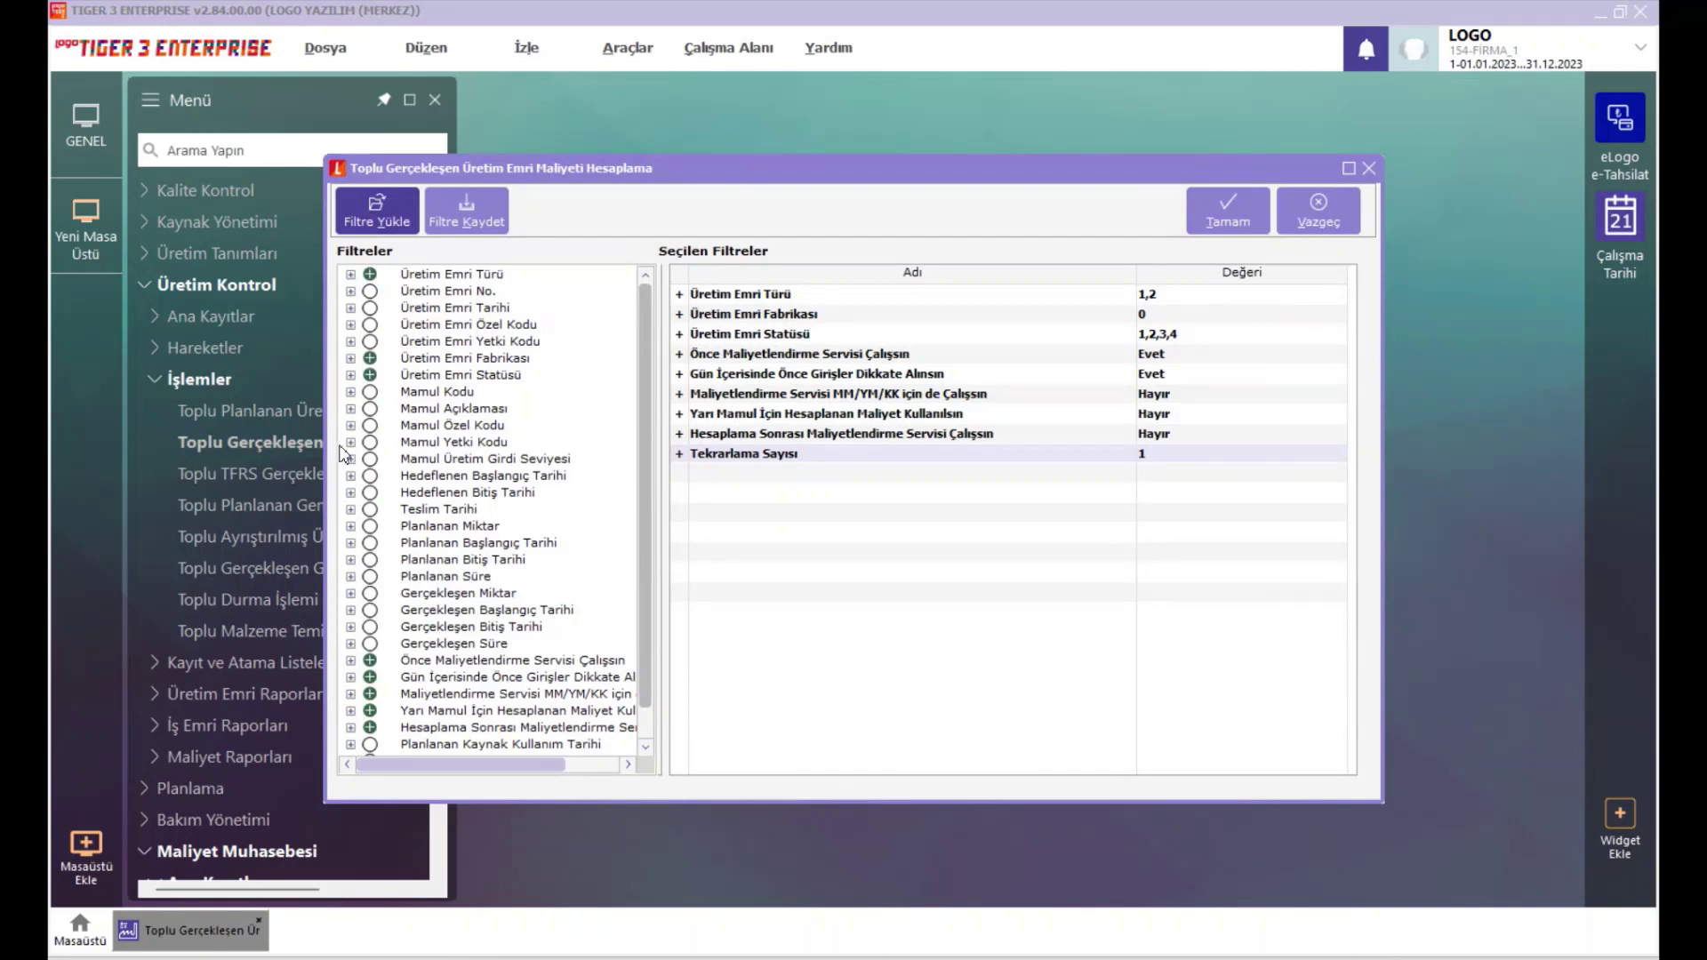
{"action": "left_click", "coordinate": [1219, 216]}
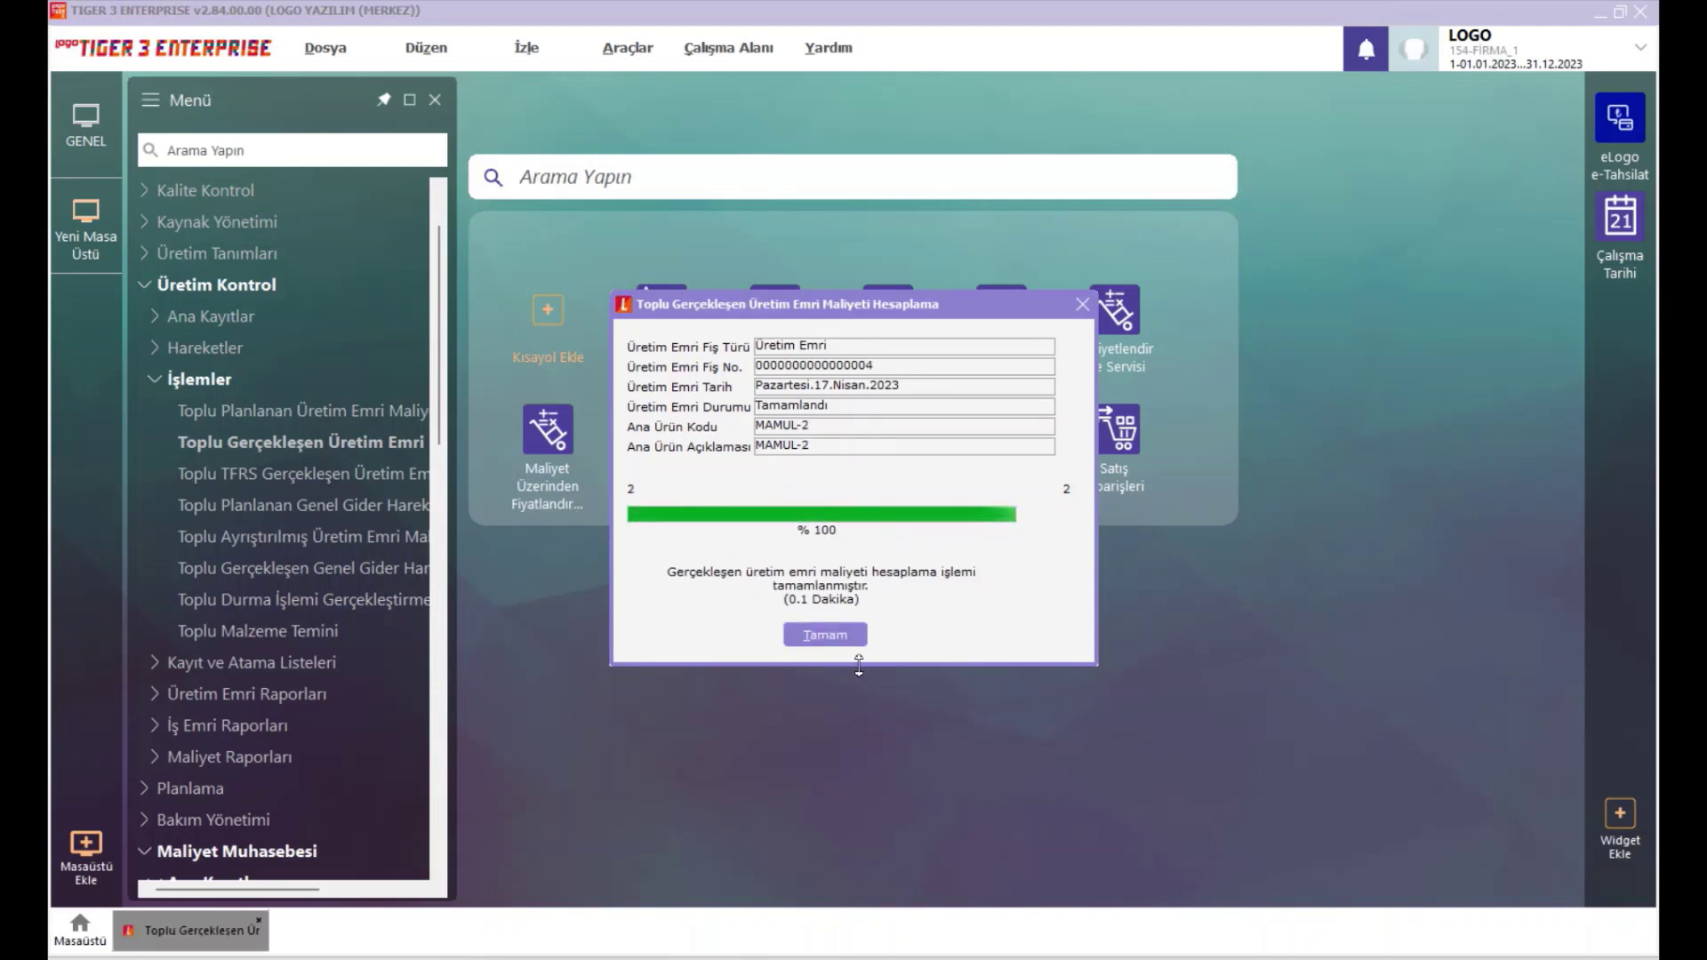
{"action": "left_click", "coordinate": [849, 637]}
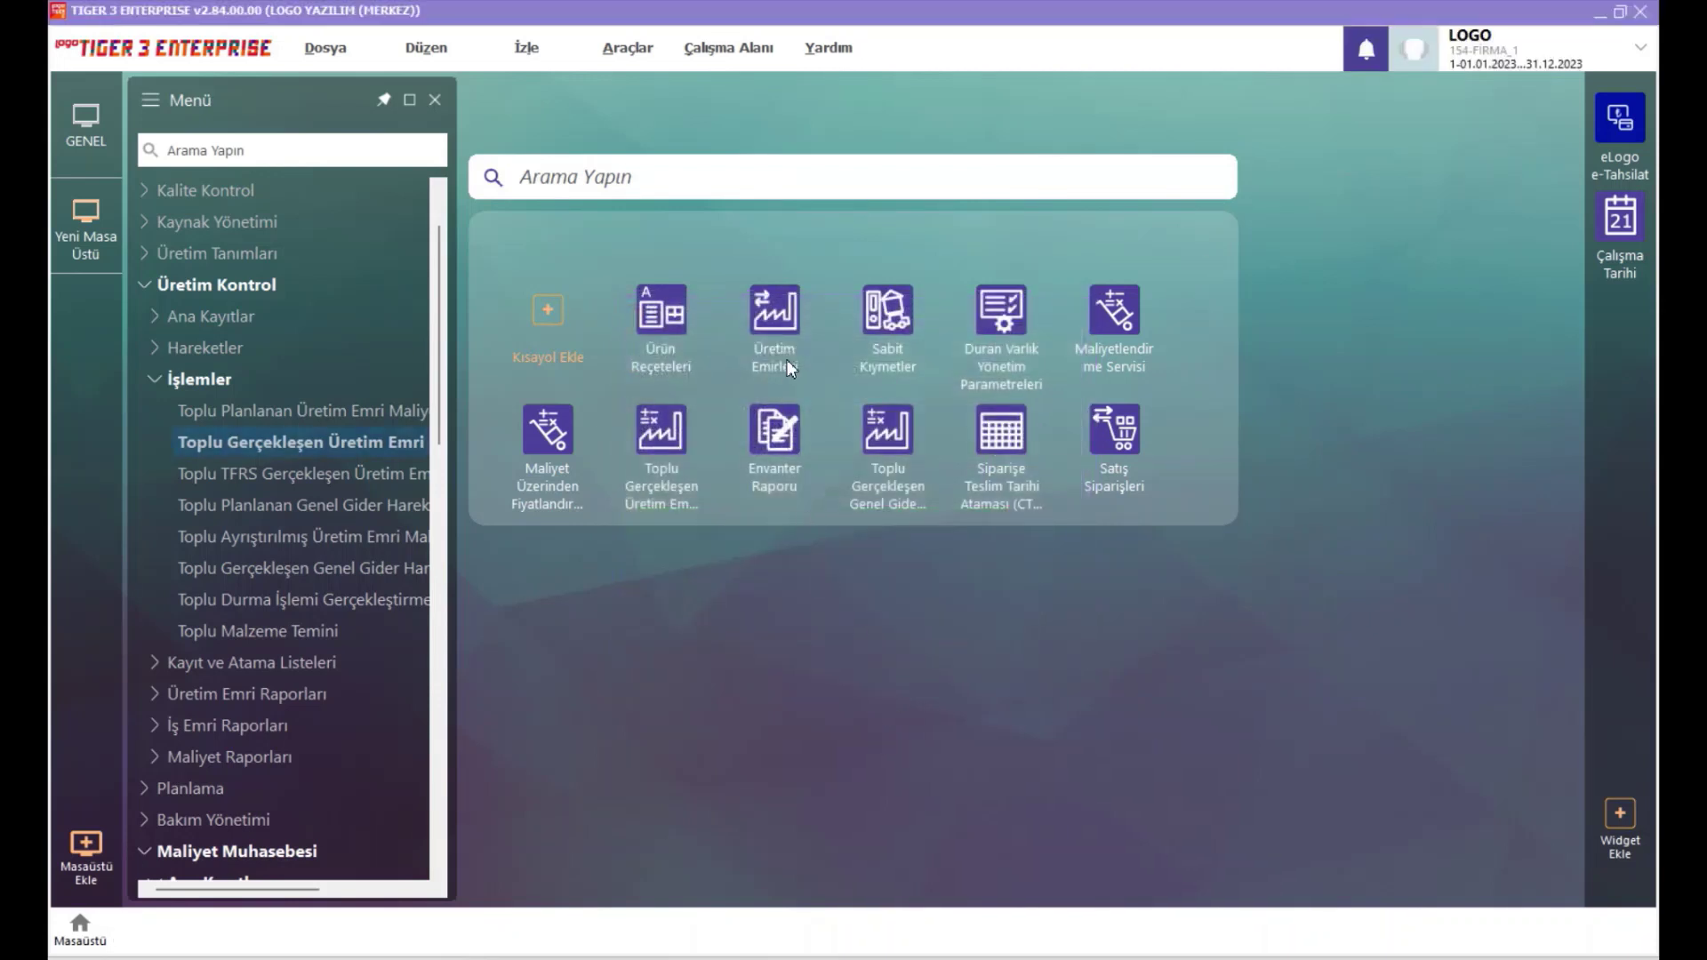
Inspect the actual overheads and actual costs of the MAMUL-1 production order, and close the order without saving.
{"action": "left_click", "coordinate": [787, 328]}
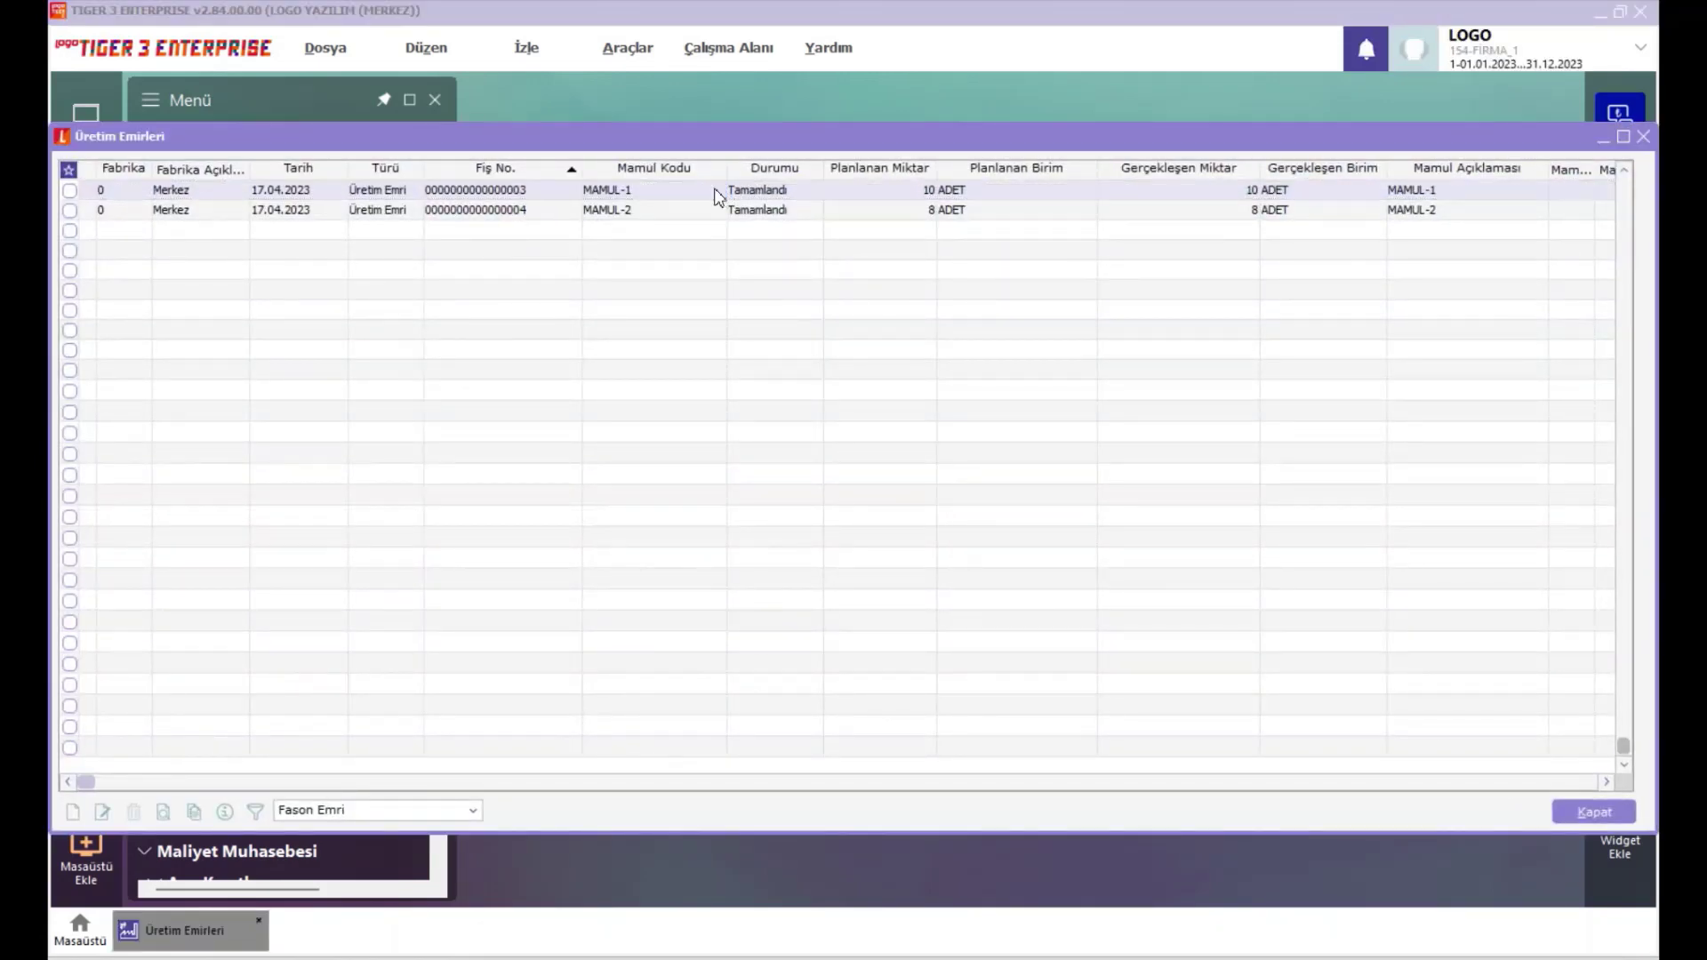
{"action": "double_click", "coordinate": [716, 191]}
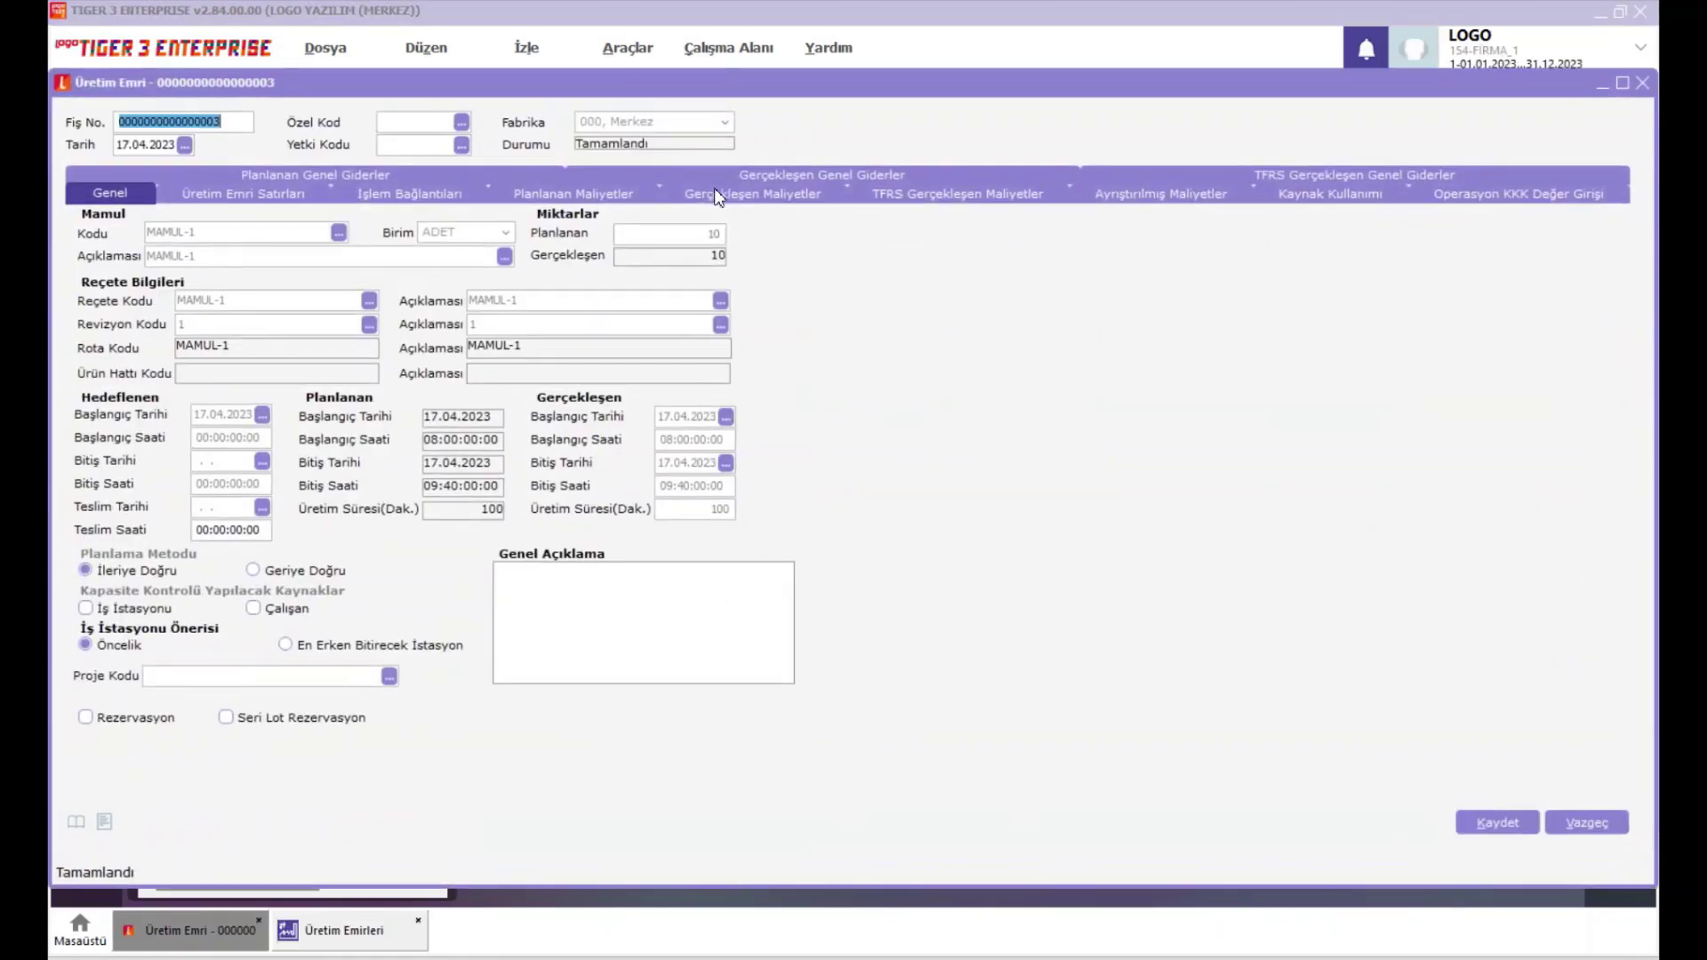
{"action": "left_click", "coordinate": [779, 174]}
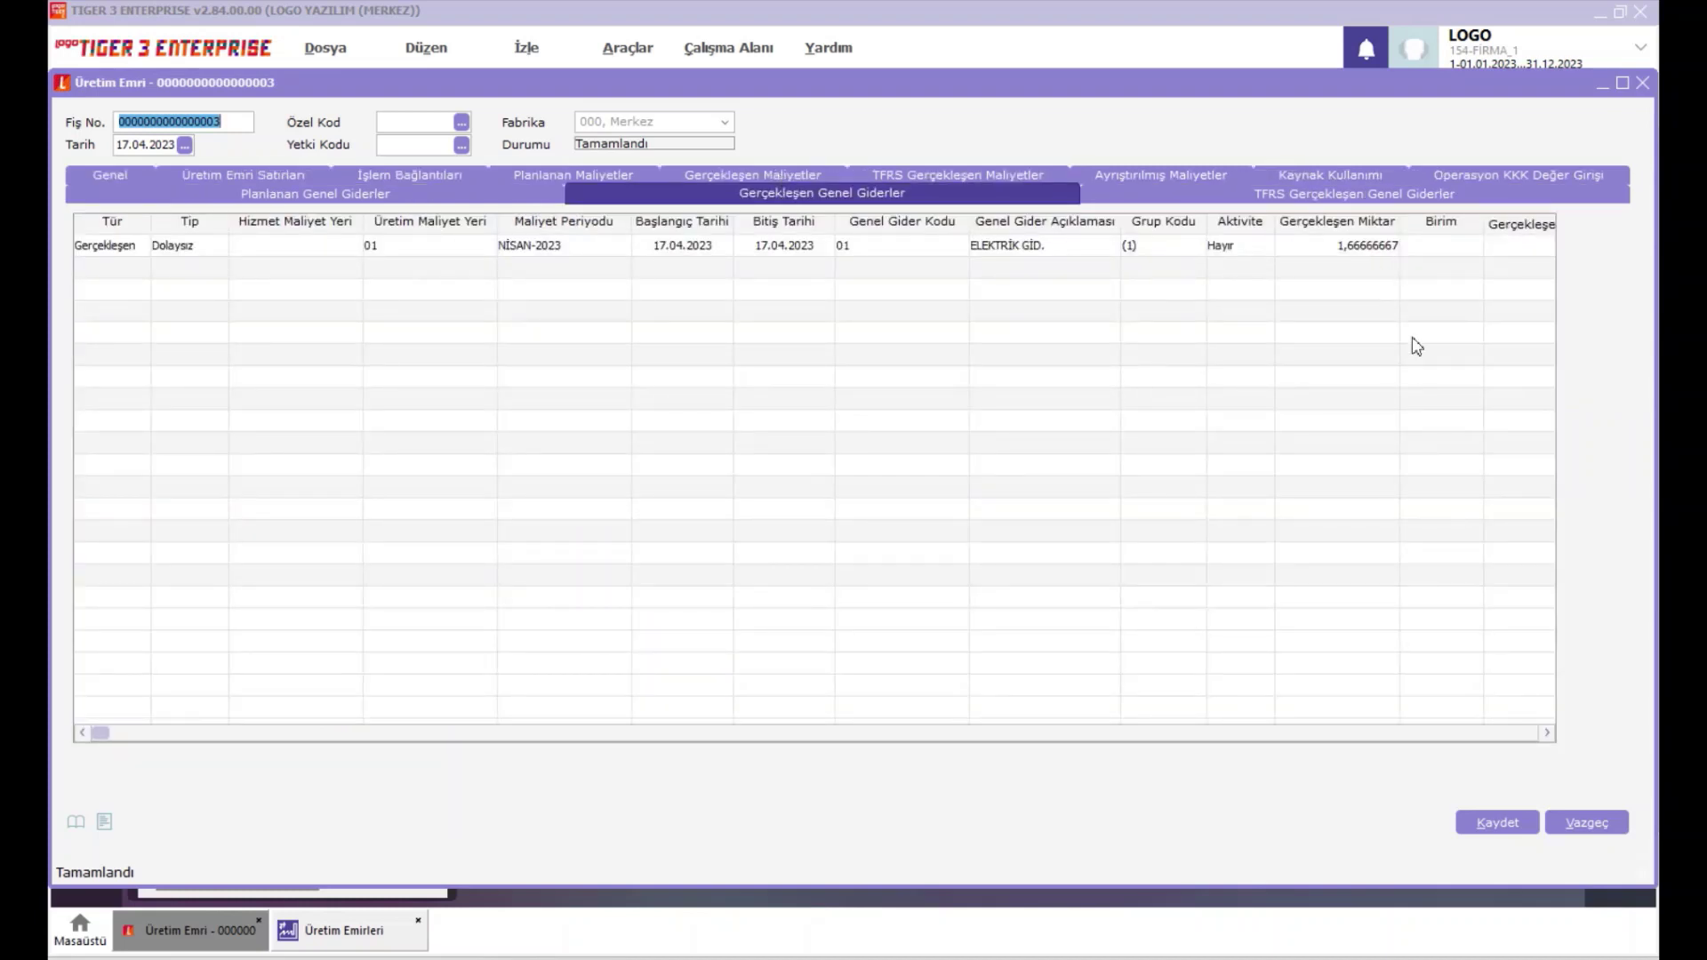
{"action": "left_click", "coordinate": [1488, 734]}
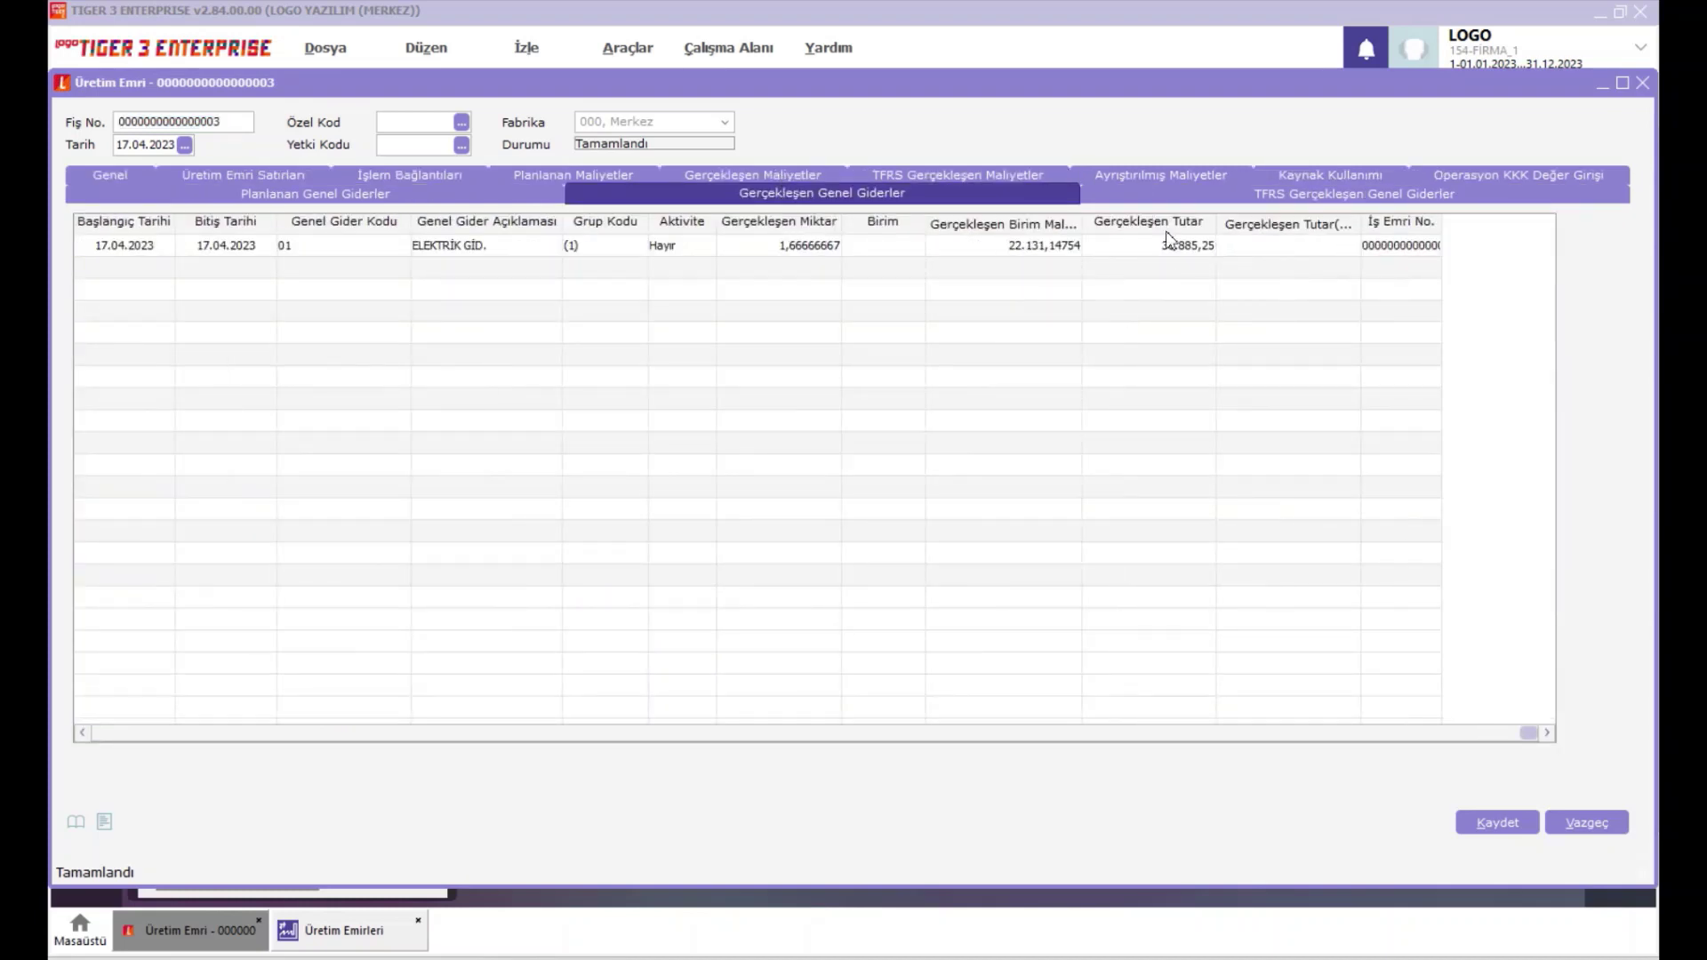
{"action": "left_click", "coordinate": [770, 177]}
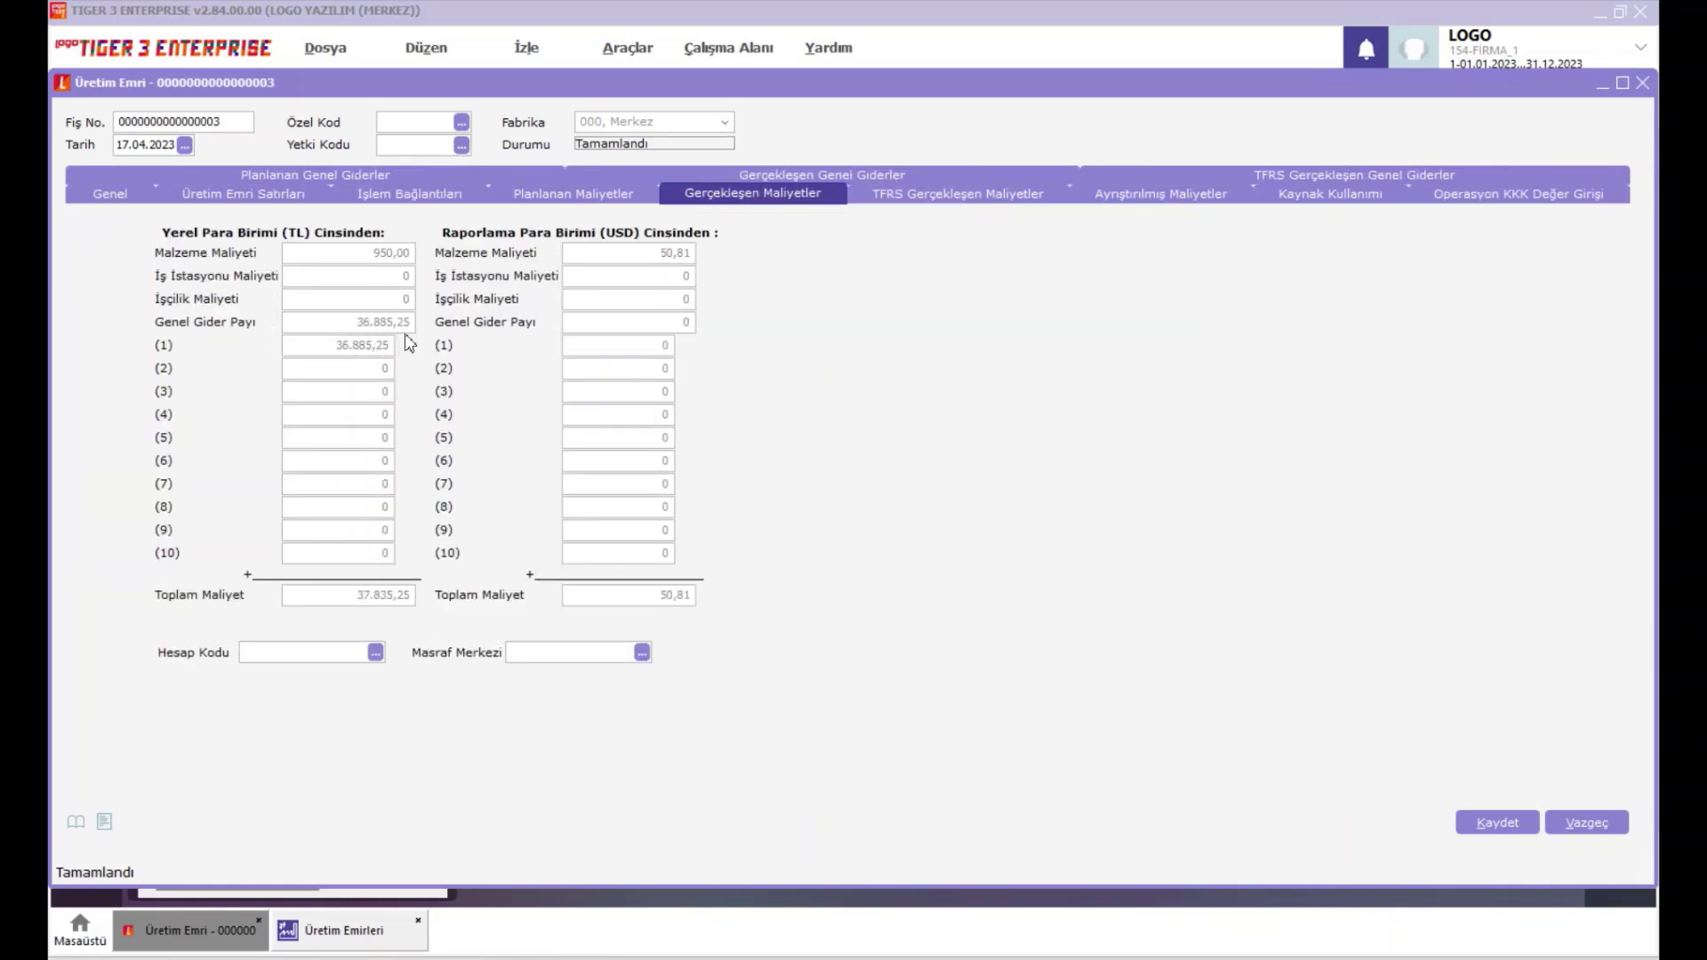
{"action": "left_click", "coordinate": [1589, 820]}
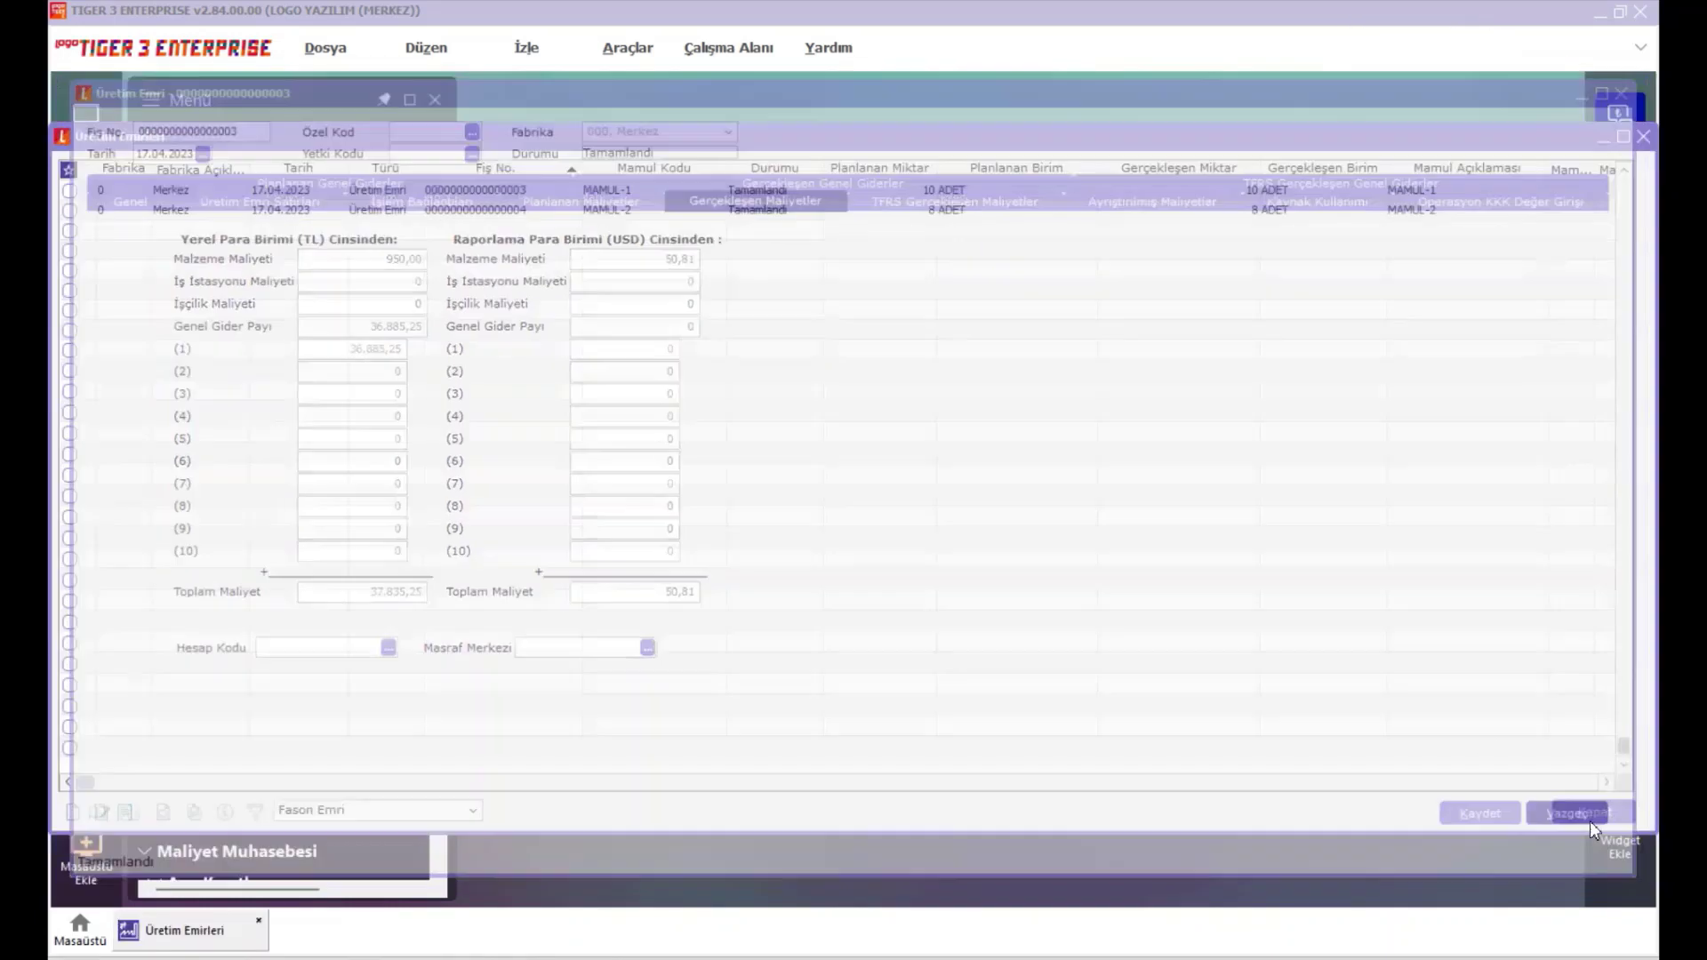
Inspect the actual overheads and actual costs of the MAMUL-2 production order, and close it without saving along with the production order list.
{"action": "left_click", "coordinate": [650, 213]}
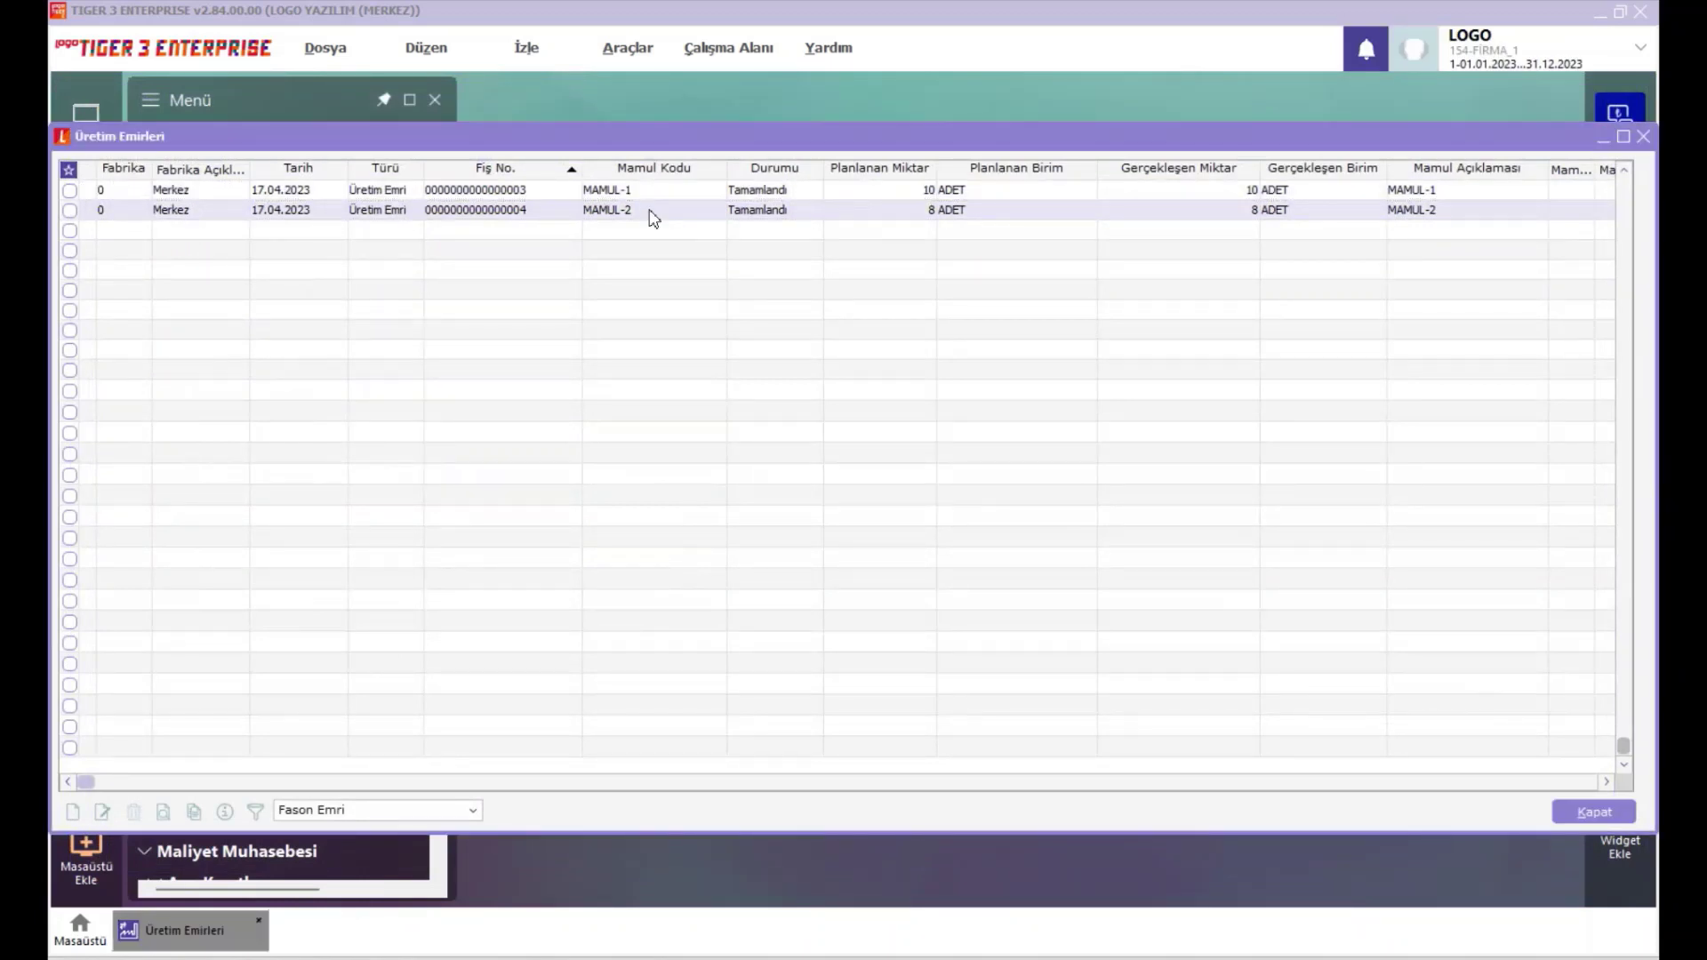
{"action": "double_click", "coordinate": [654, 219]}
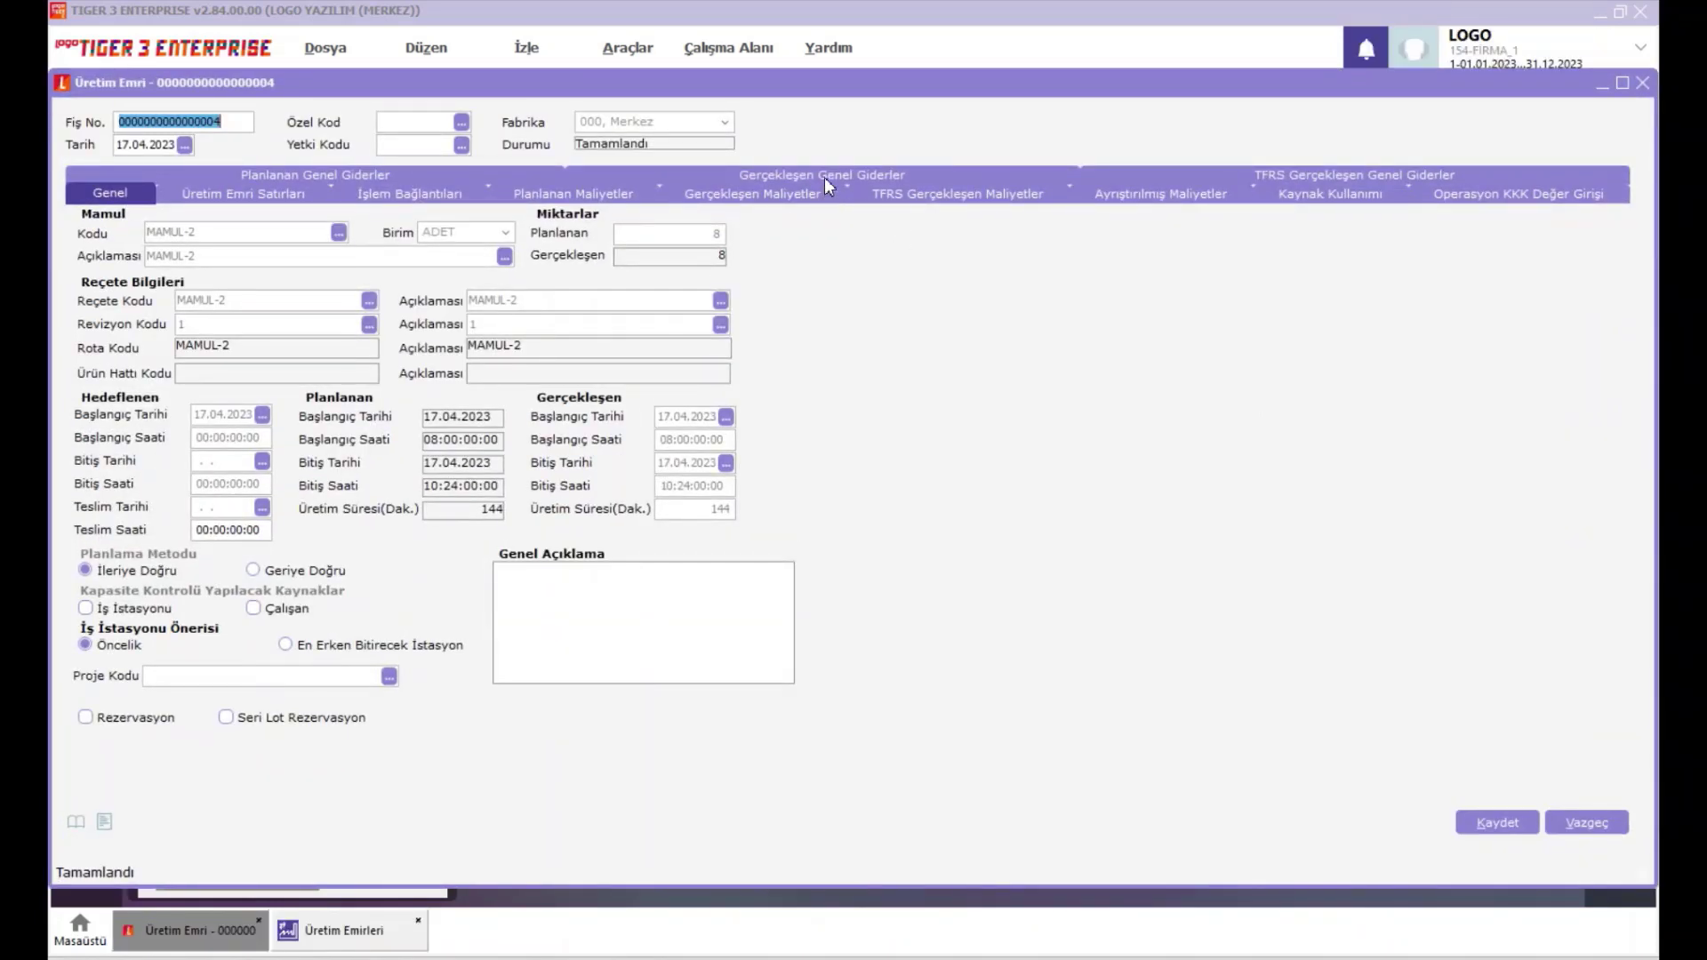
{"action": "left_click", "coordinate": [824, 174]}
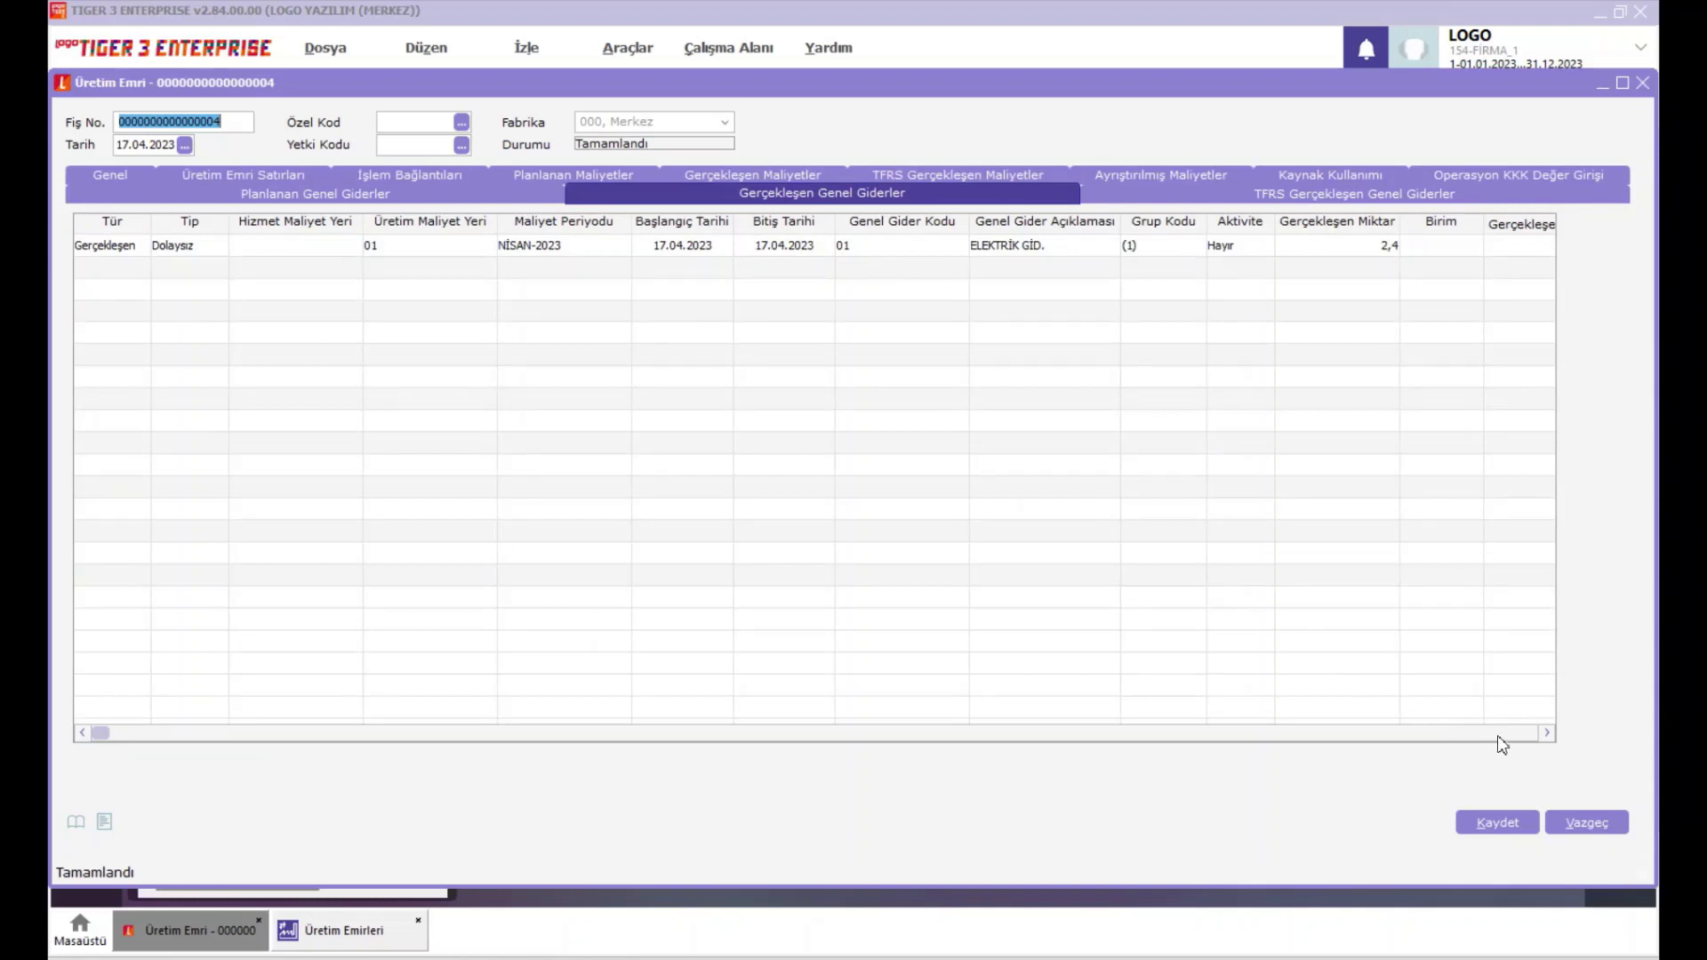
{"action": "left_click", "coordinate": [1530, 733]}
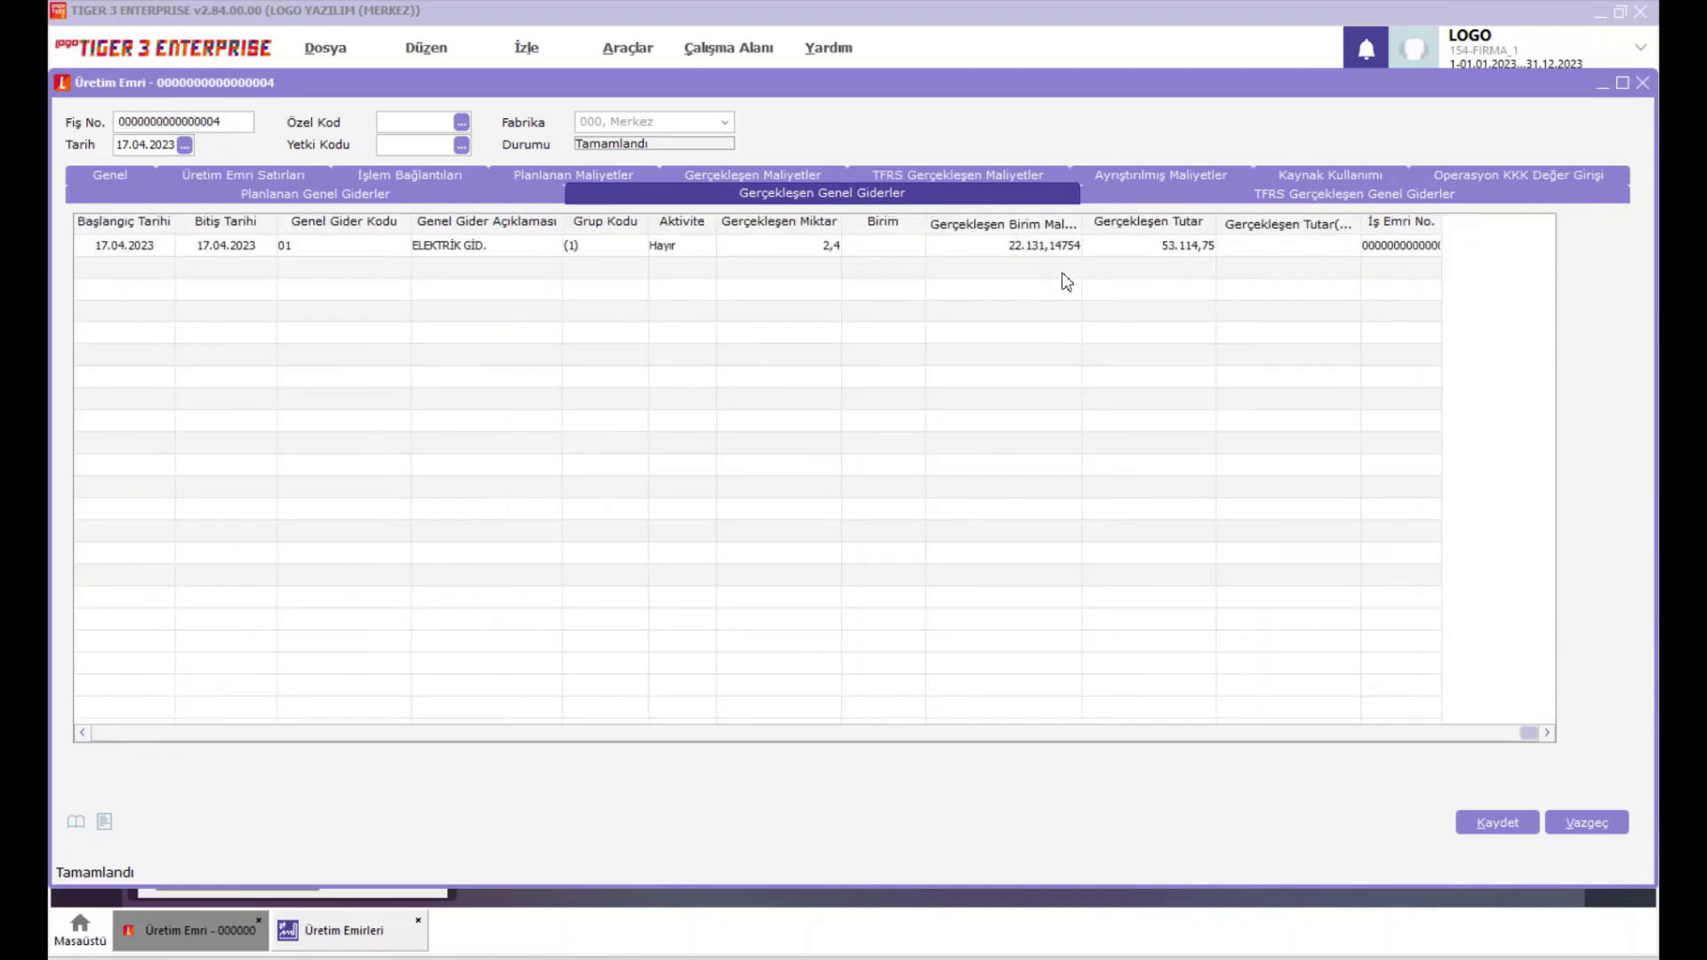
{"action": "left_click", "coordinate": [702, 175]}
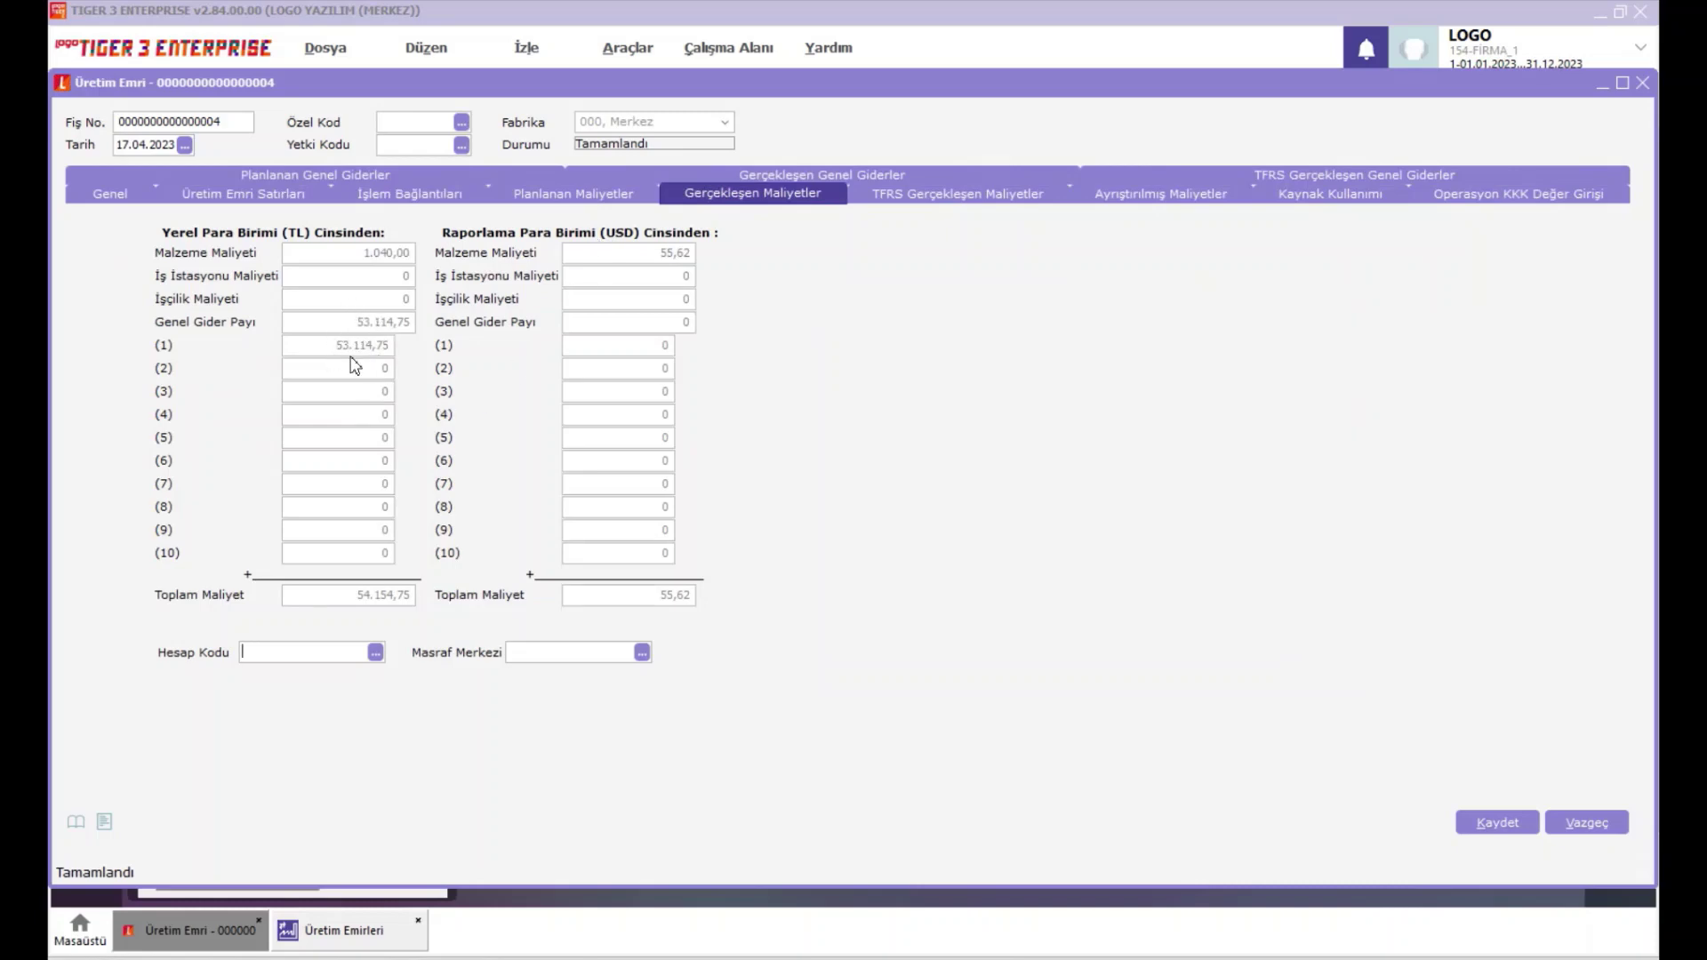
{"action": "left_click", "coordinate": [1600, 816]}
{"action": "left_click", "coordinate": [1601, 813]}
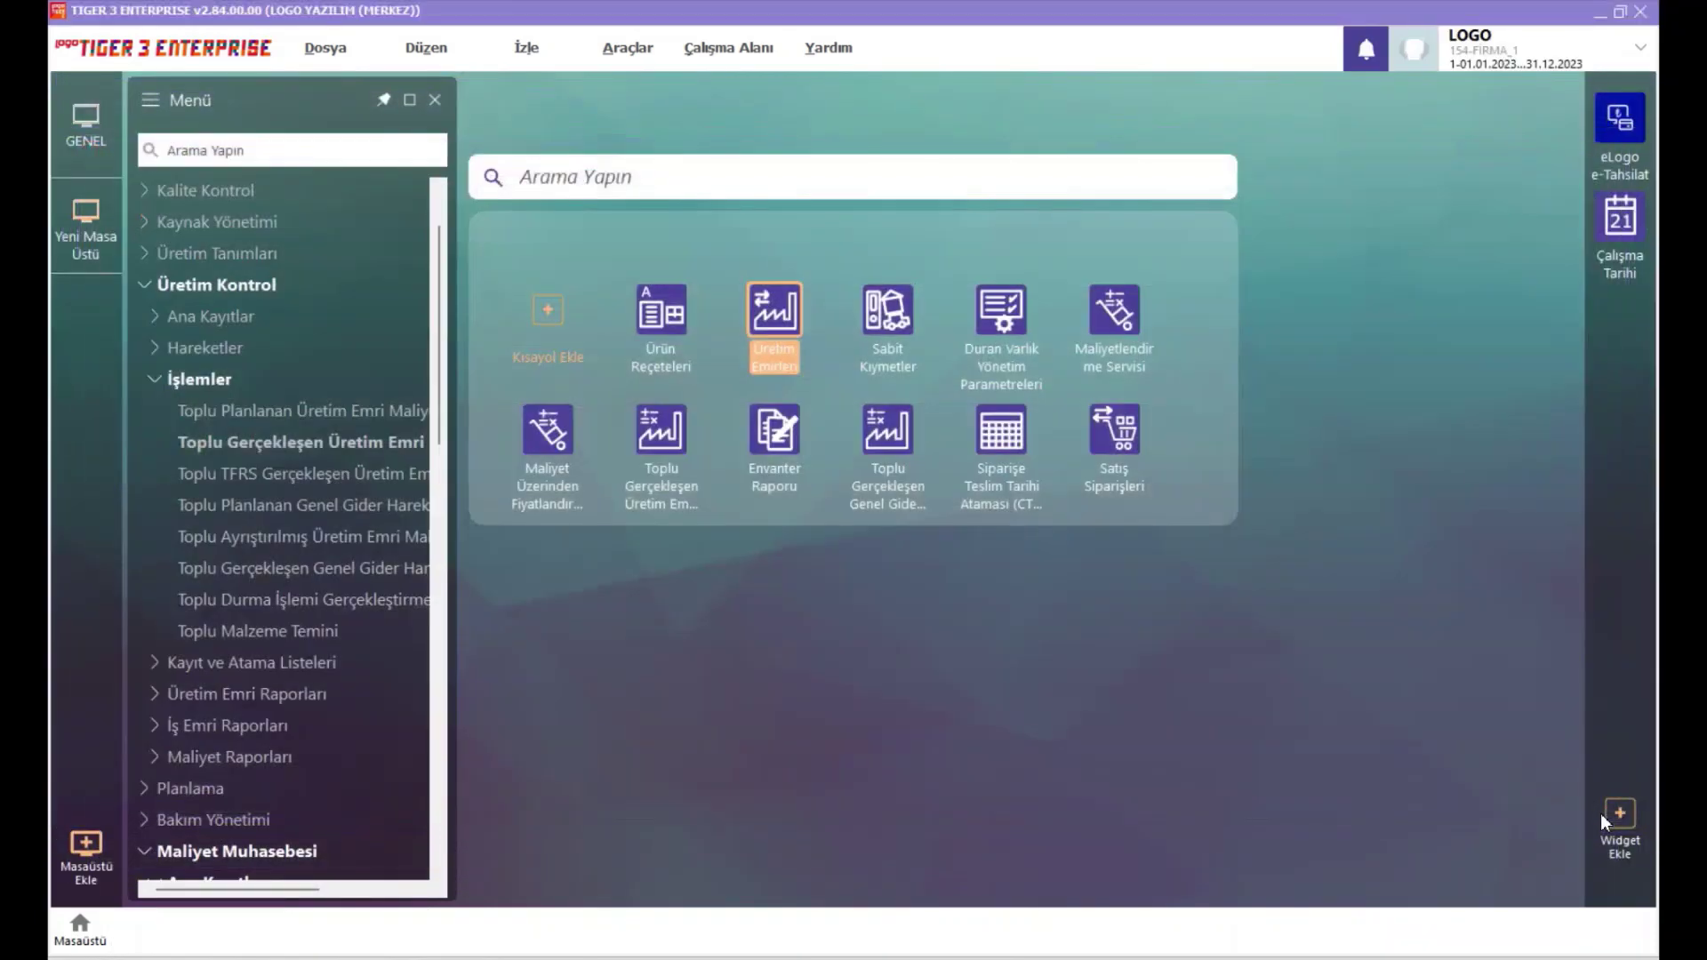